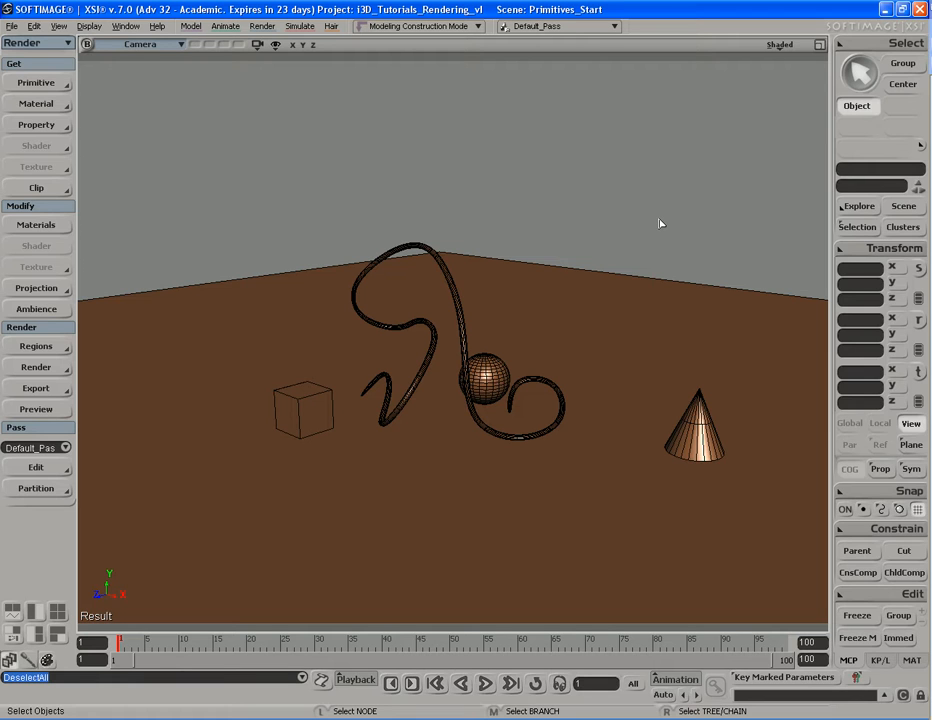
Change the diffuse colour of the floor material's Phong shader to a neutral grey of 0.675.
left_click(631, 415)
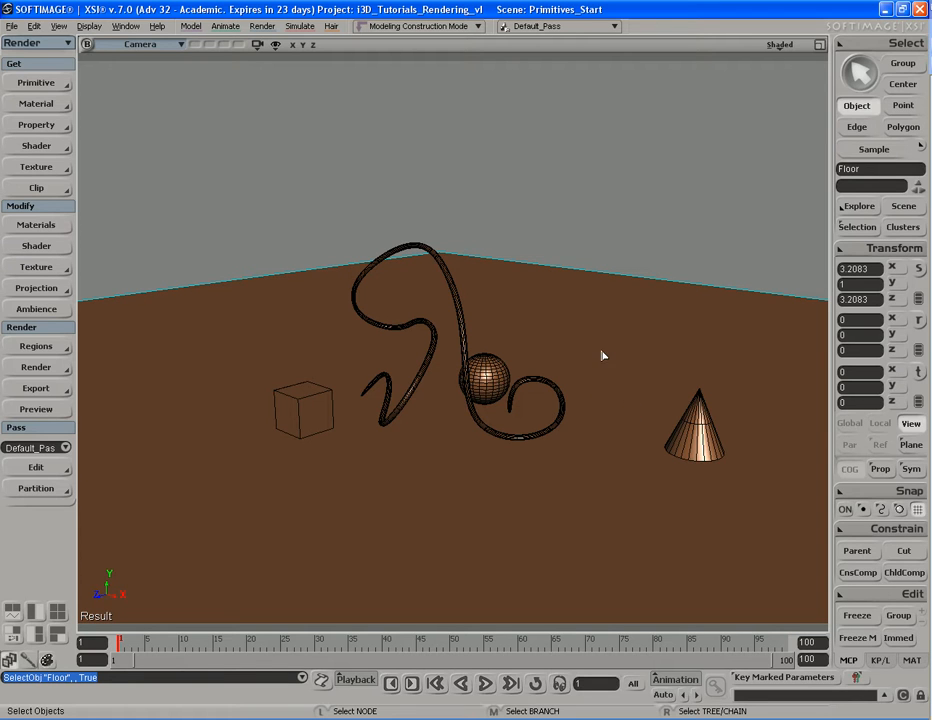
key("7")
double_click(390, 504)
left_click(692, 232)
left_click(749, 295)
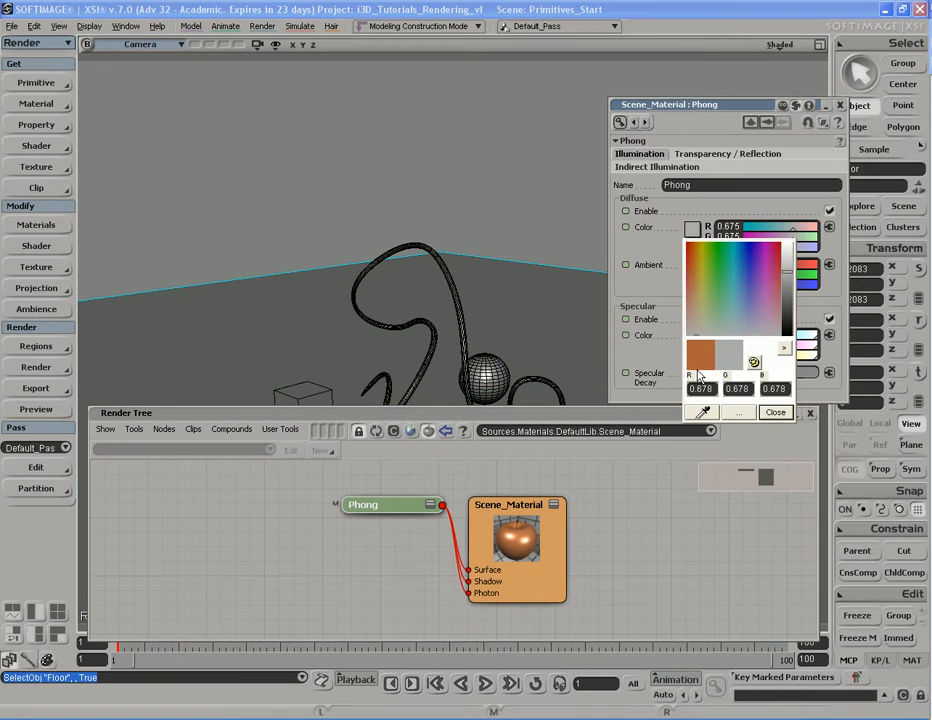
left_click(783, 418)
left_click(840, 105)
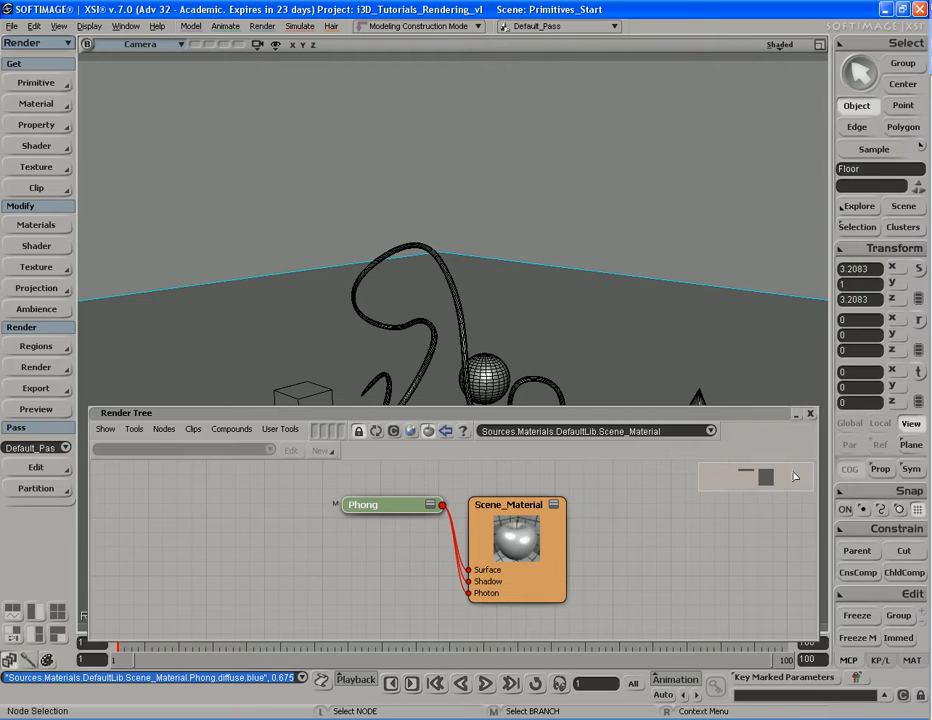
left_click(810, 414)
left_click(662, 233)
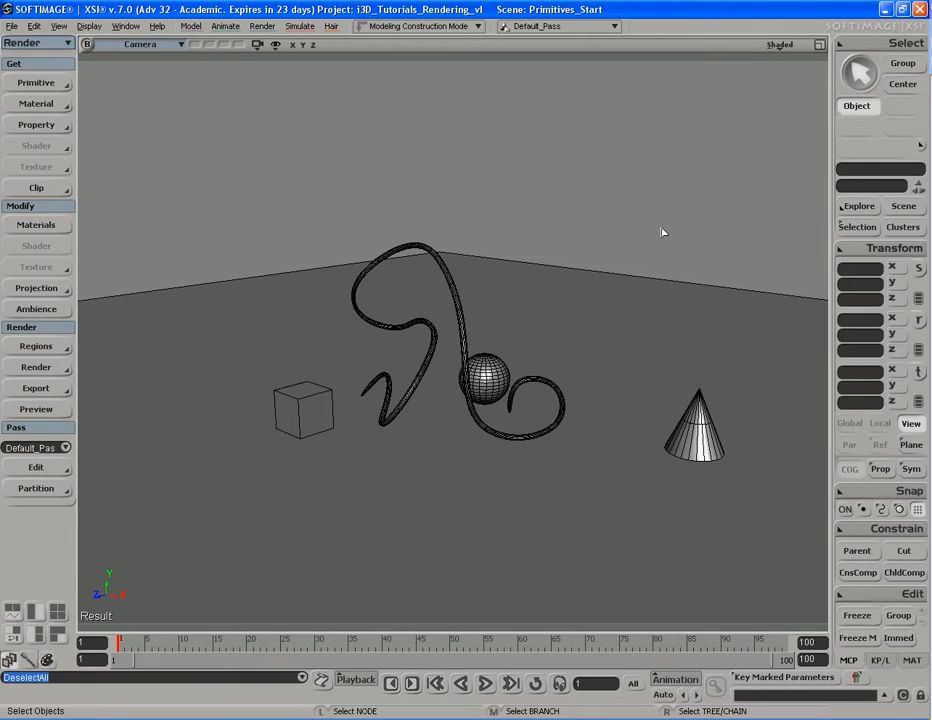
Preview the squiggly shape and sphere in a render region from several camera angles, and remove the region.
key("q")
mouse_move(248, 214)
left_mouse_down()
mouse_move(410, 339)
mouse_move(593, 458)
left_mouse_up()
key("s")
right_click_drag(649, 385, 630, 418)
key("s")
key("s")
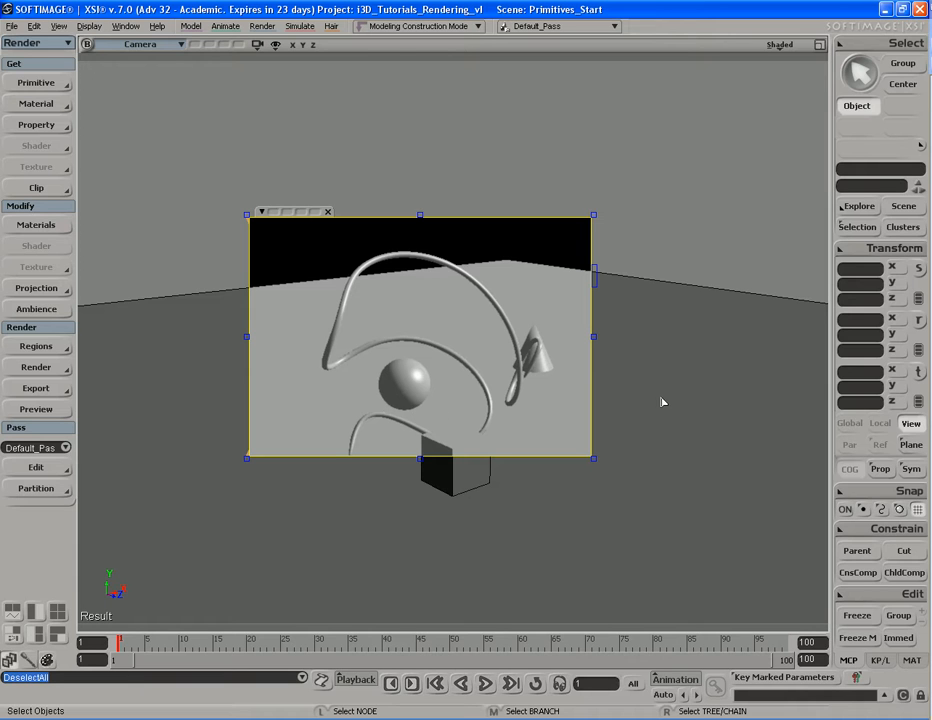
key("s")
right_click_drag(661, 349, 653, 337)
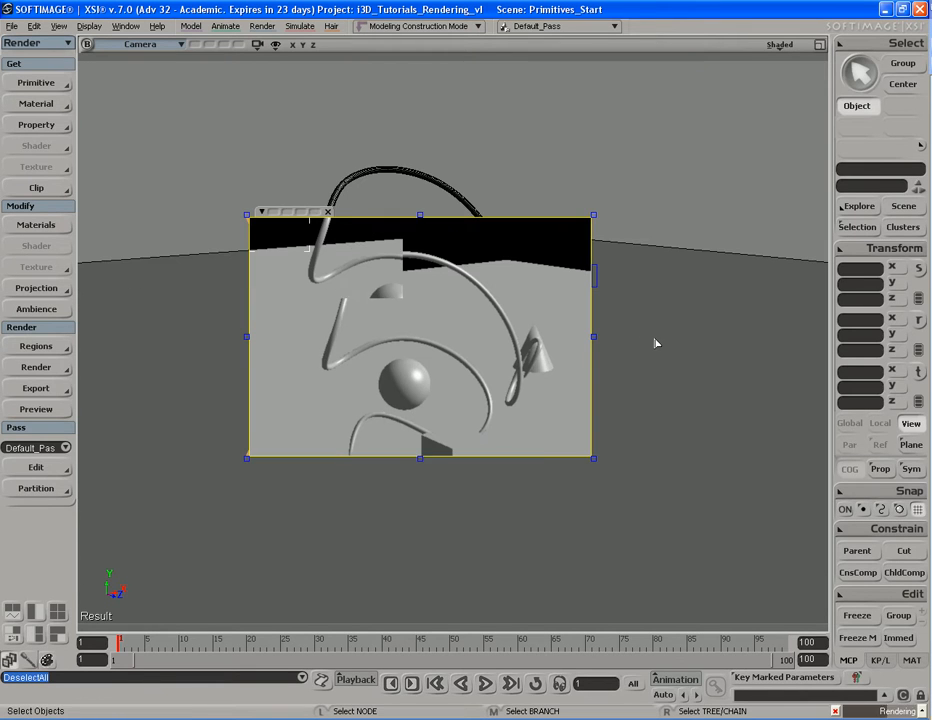
key("s")
right_click_drag(655, 342, 628, 385)
key("s")
key("space")
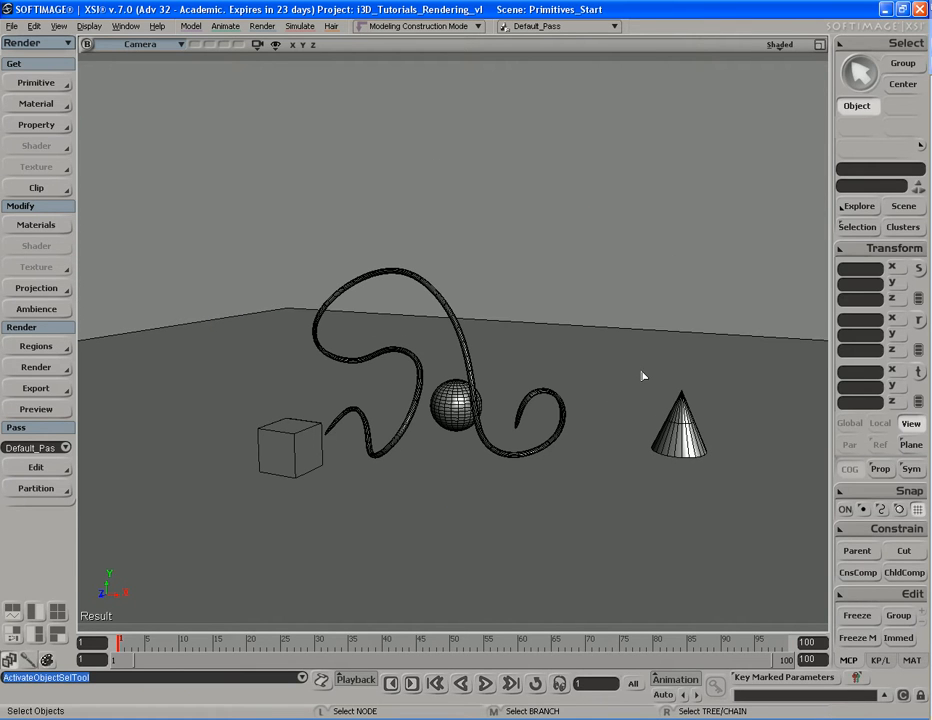
Examine the sphere, squiggle and cone in a wider render region from different angles, and hide the region.
key("s")
mouse_move(647, 354)
right_mouse_down()
mouse_move(628, 381)
mouse_move(633, 352)
right_mouse_up()
key("space")
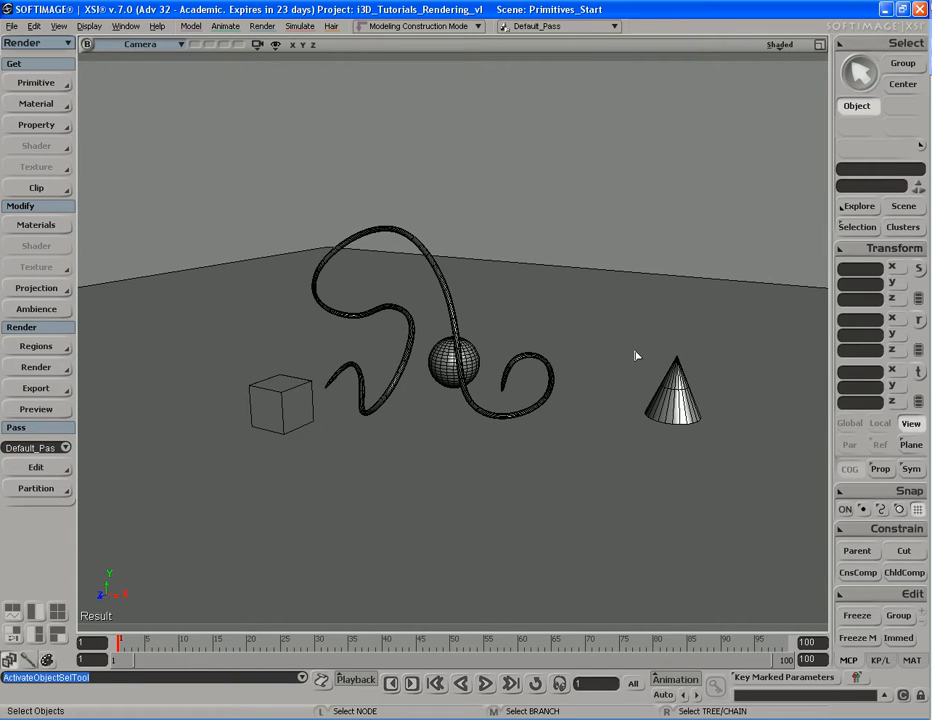
key("q")
left_click_drag(212, 217, 736, 463)
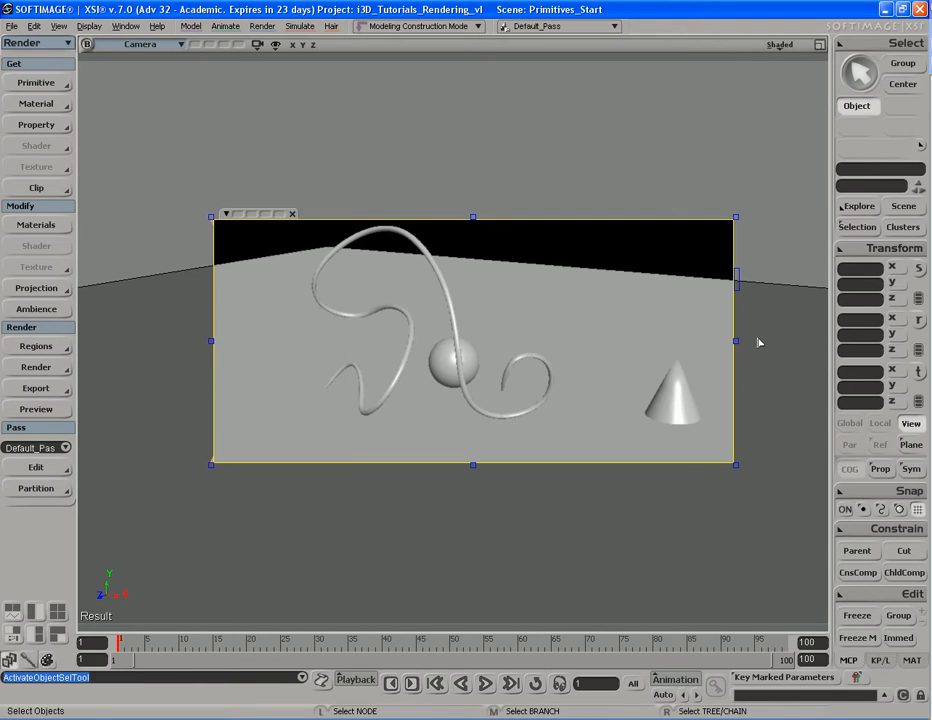
key("s")
right_click_drag(672, 362, 474, 277)
key("s")
right_click_drag(564, 279, 526, 308)
key("q")
middle_click(786, 222)
key("s")
right_click_drag(650, 351, 624, 347)
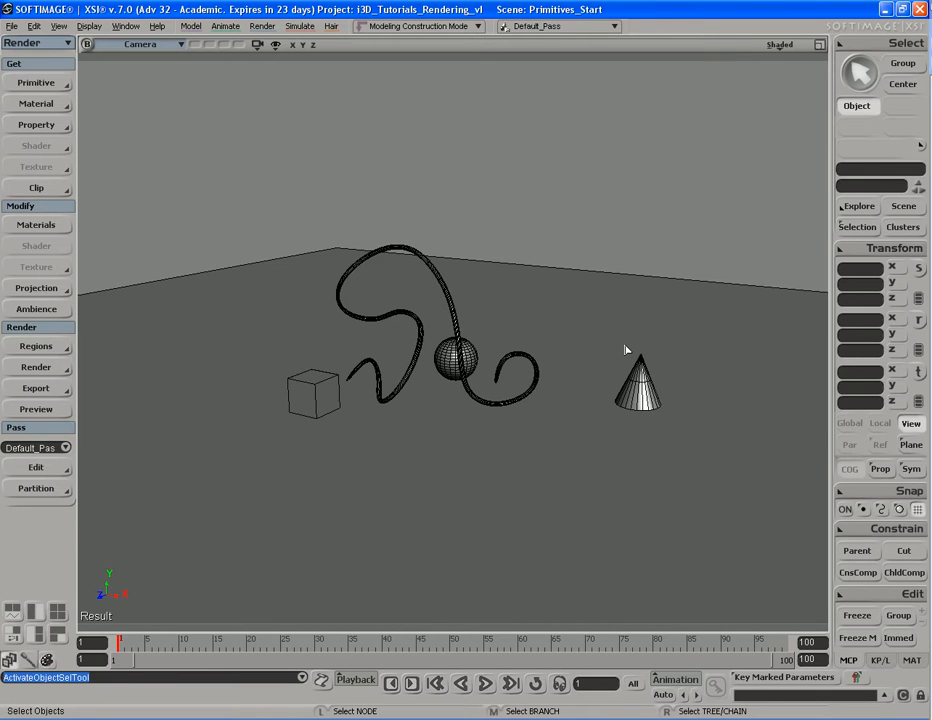
Select the hidden light from the scene hierarchy and make it visible, closing the Explorer.
key("8")
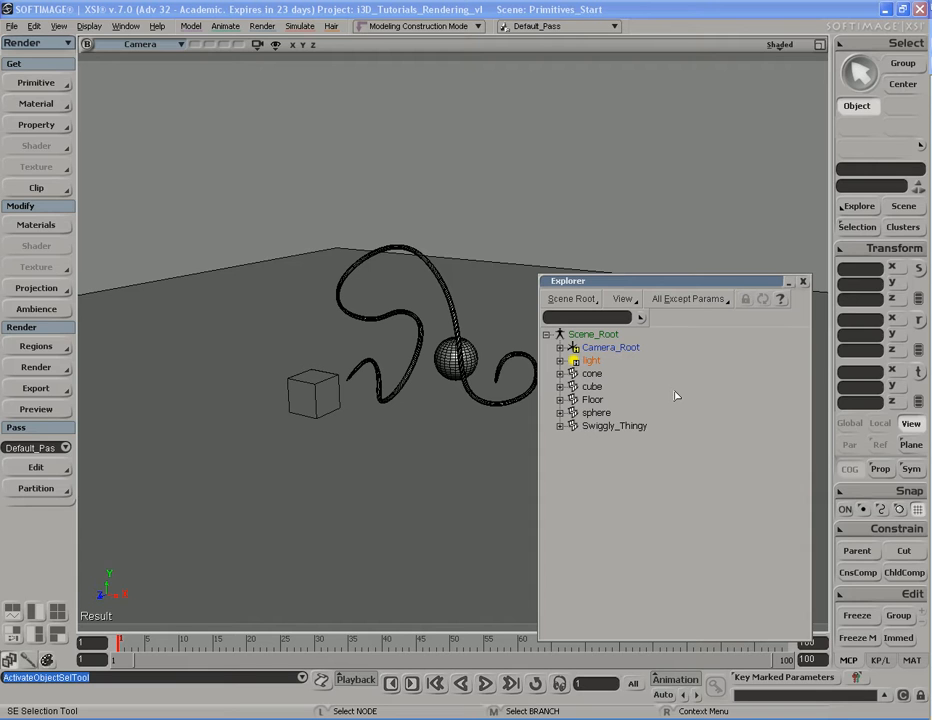
left_click(591, 361)
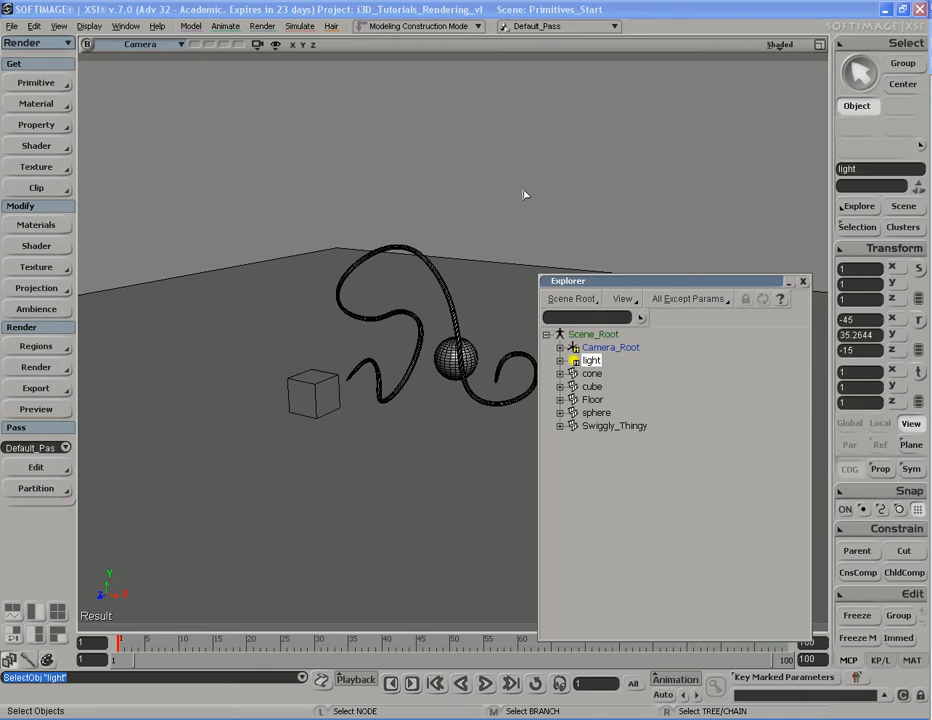
key("h")
key("s")
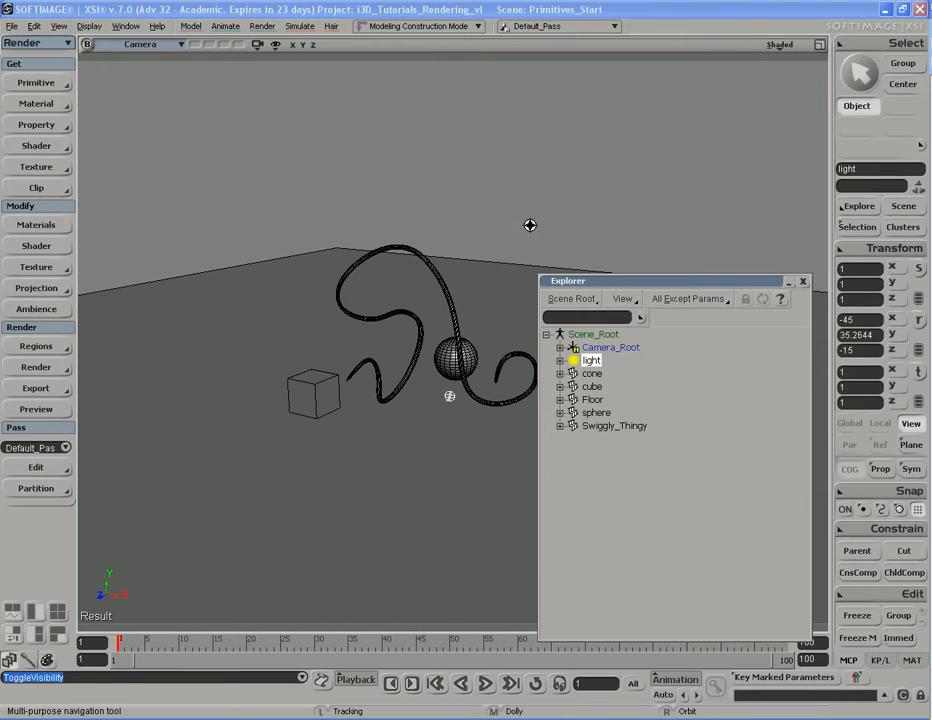
left_click_drag(514, 223, 491, 225)
right_click_drag(491, 225, 575, 356)
left_click(801, 283)
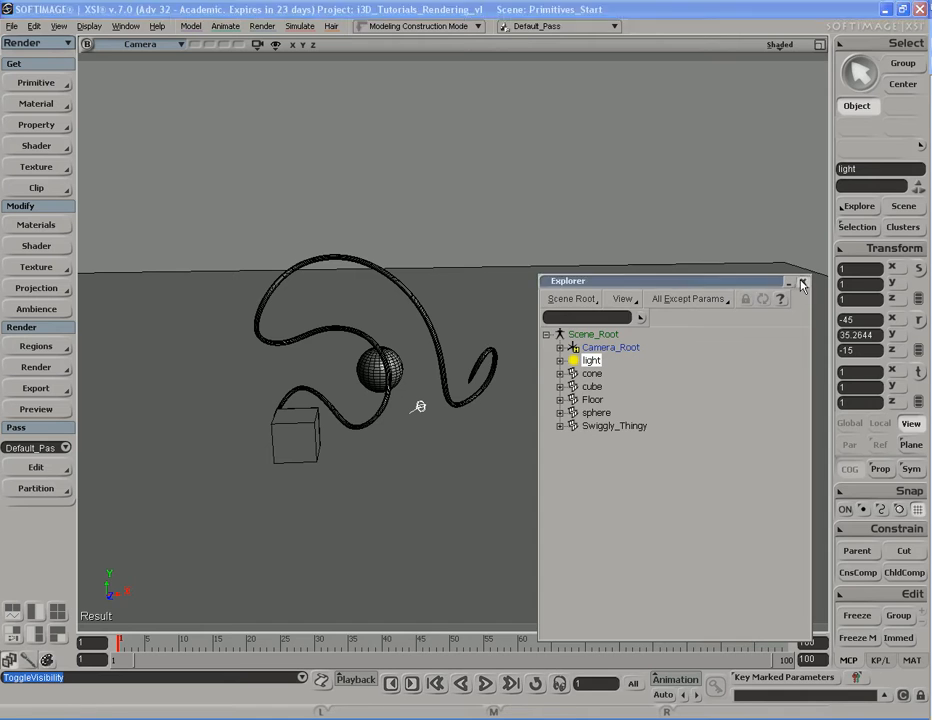
left_click(801, 283)
Move the light up above the objects, to about X 14.9, Y 19.4, Z 1.9, and keep it selected.
key("v")
left_click_drag(540, 538, 665, 355)
key("s")
right_click_drag(705, 350, 676, 333)
key("v")
left_click_drag(622, 381, 626, 357)
key("s")
right_click_drag(651, 333, 572, 333)
key("space")
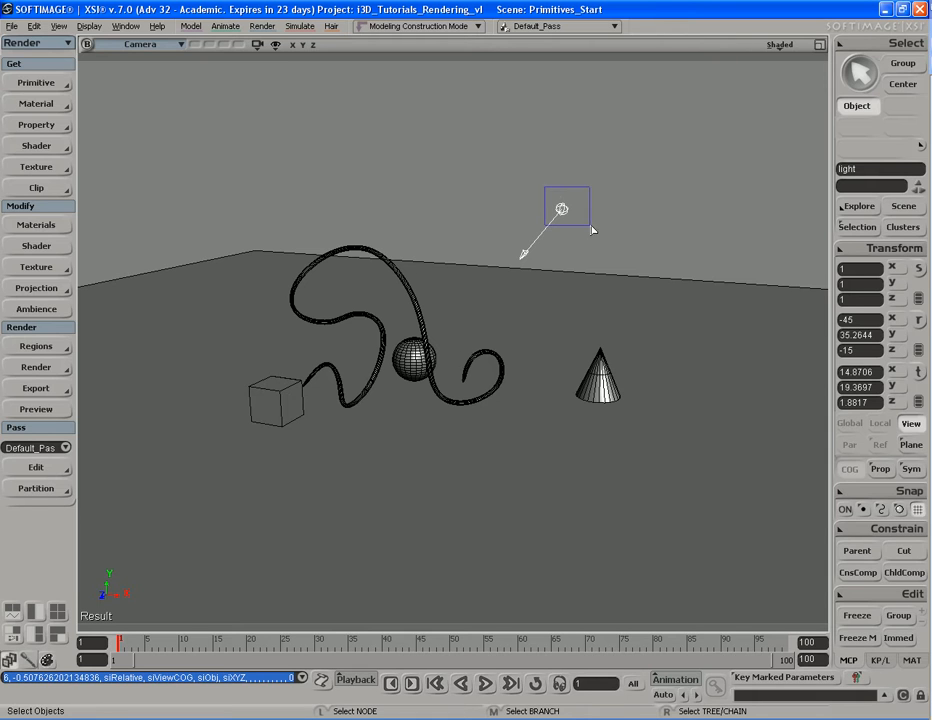
left_click(560, 210)
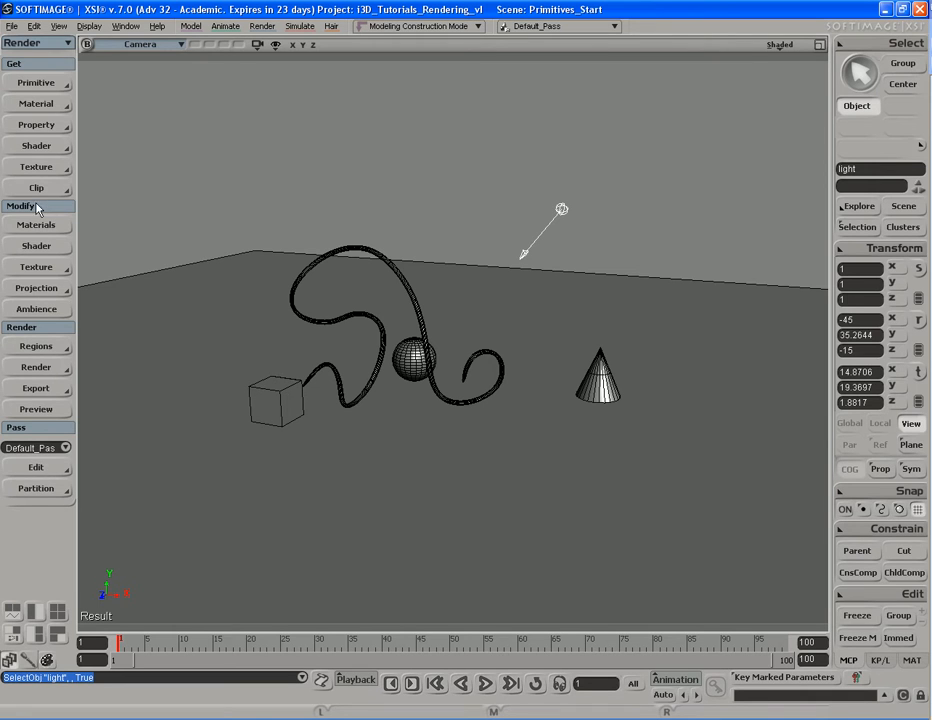
Open the scene's Ambient Lighting settings and draw a render region over the squiggle and sphere.
left_click(48, 314)
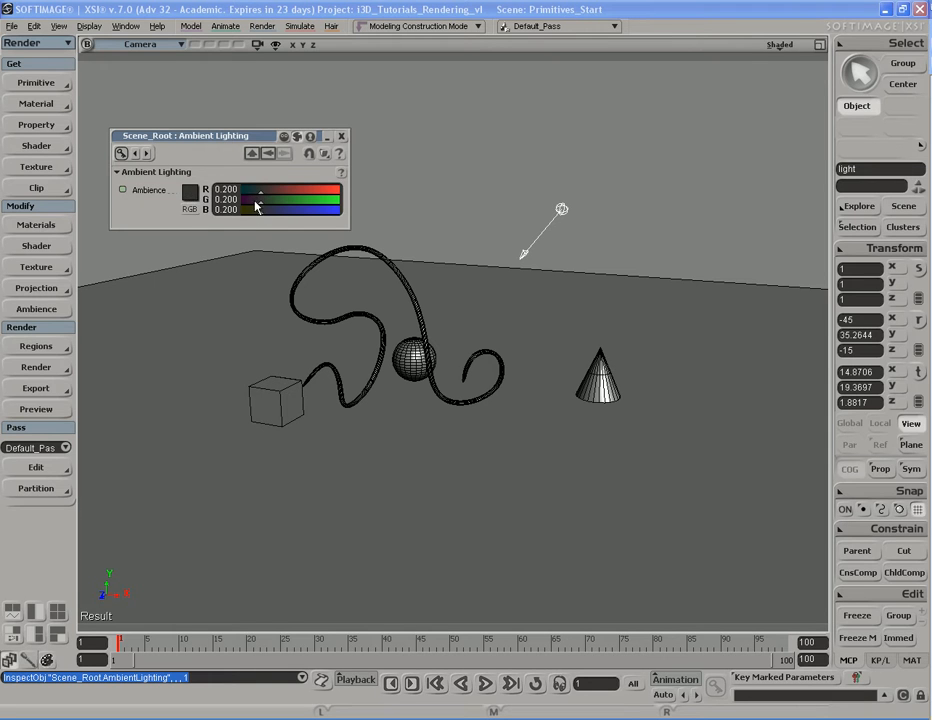
left_click(226, 189)
key("Tab")
key("Tab")
left_click(327, 259)
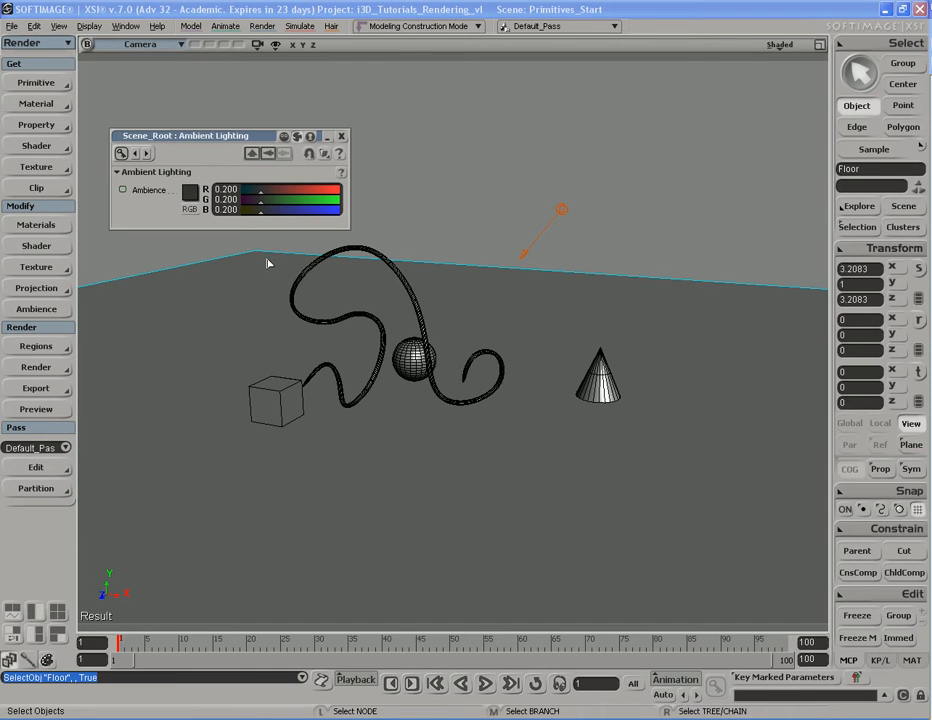
left_click_drag(250, 244, 583, 432)
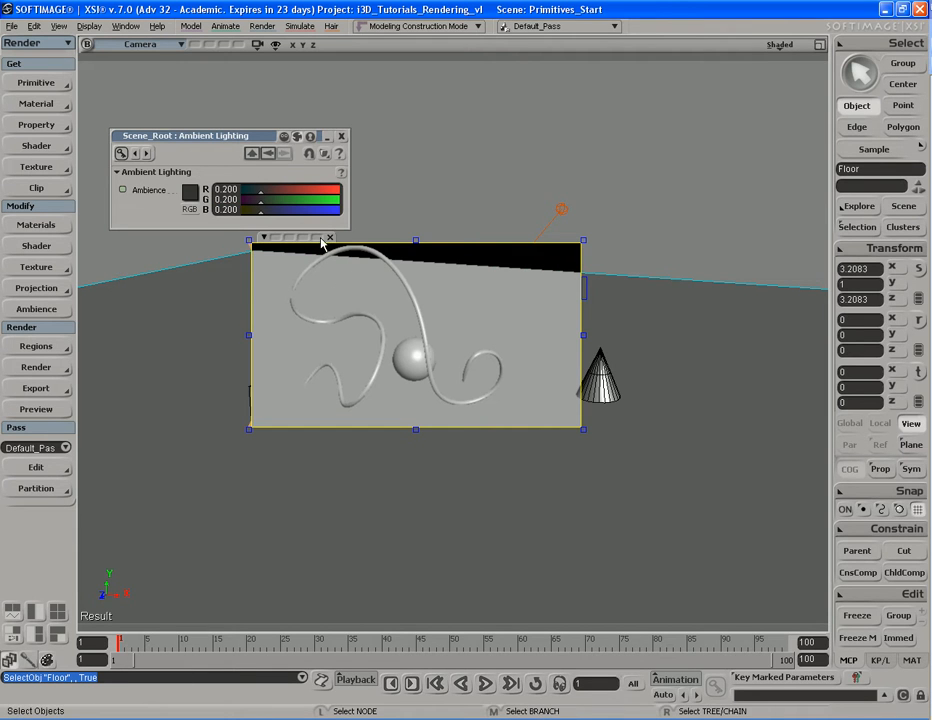
left_click_drag(266, 213, 297, 217)
key("ctrl+z")
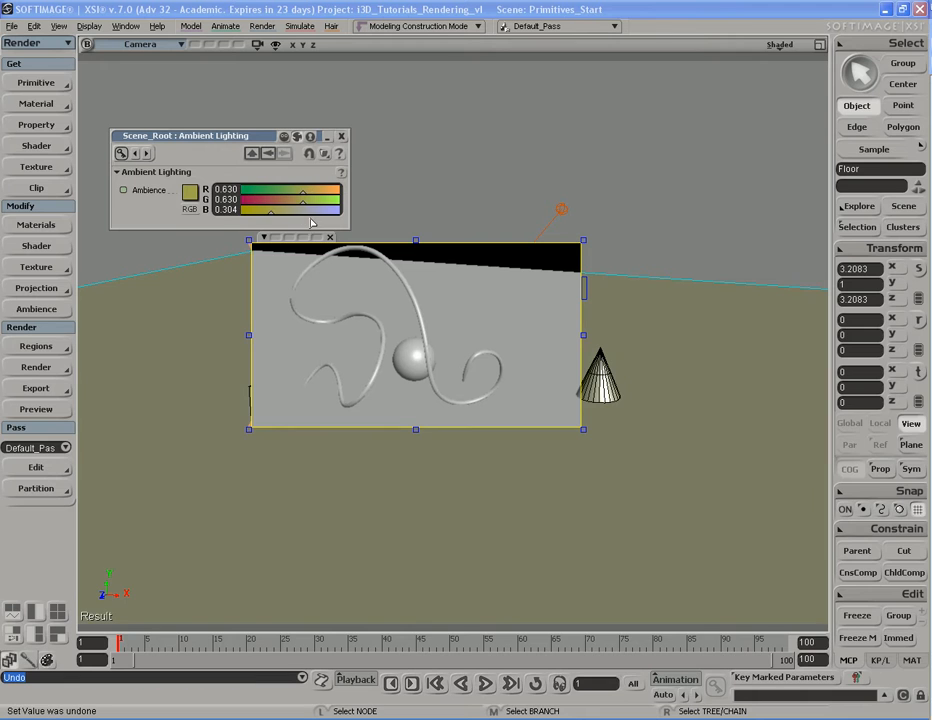
key("ctrl+z")
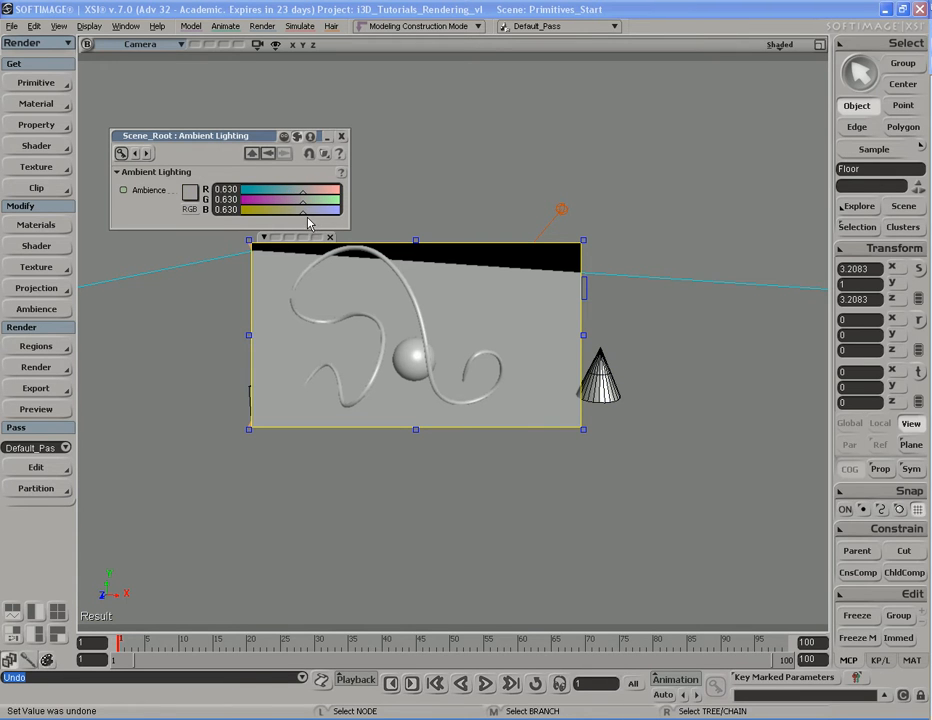
mouse_move(303, 216)
left_mouse_down("ctrl")
mouse_move(277, 212)
mouse_move(316, 211)
mouse_move(276, 215)
mouse_move(301, 191)
mouse_move(294, 211)
left_mouse_up("ctrl")
key("ctrl+z")
key("ctrl+z")
key("ctrl+z")
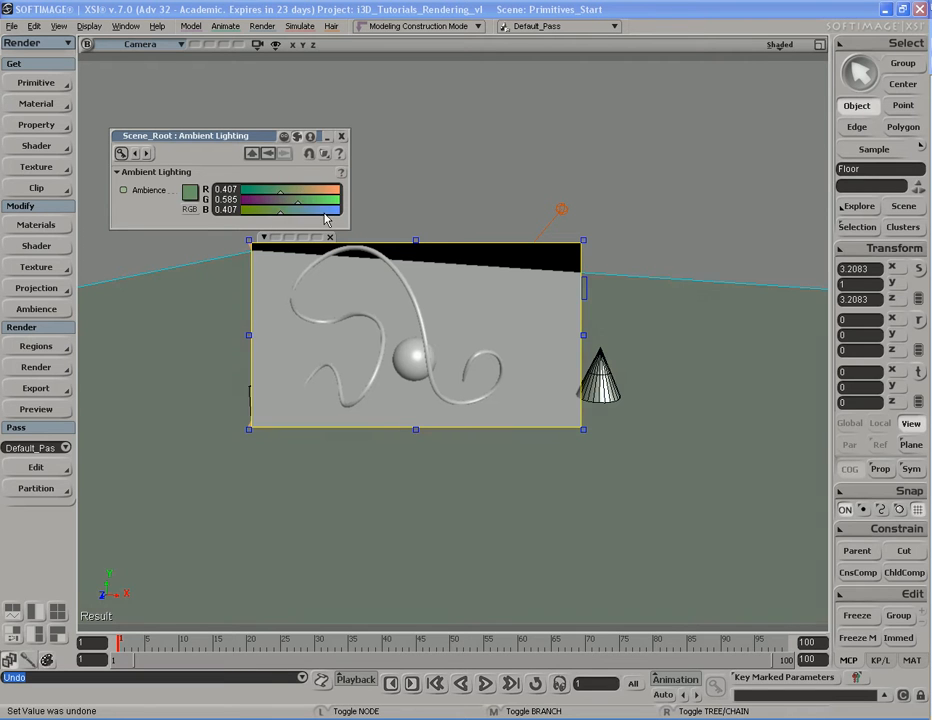
Test the scene ambience at 0.689, 0.193 and 0.852 grey, examining the shaded sides of the sphere and cube.
left_click_drag(283, 210, 309, 215, "ctrl")
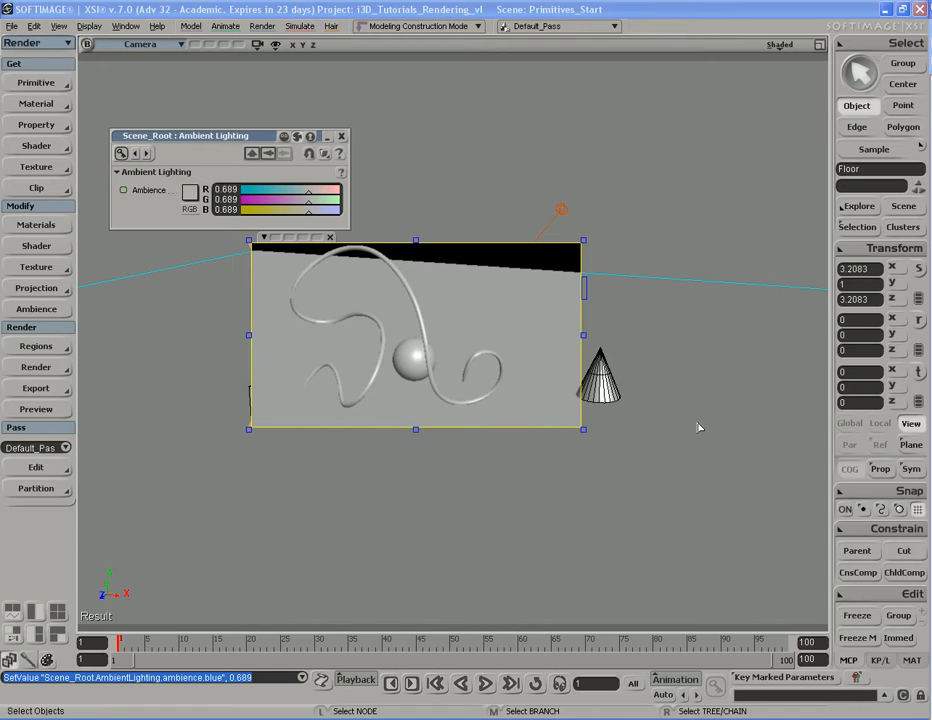
key("s")
right_click_drag(680, 422, 720, 397)
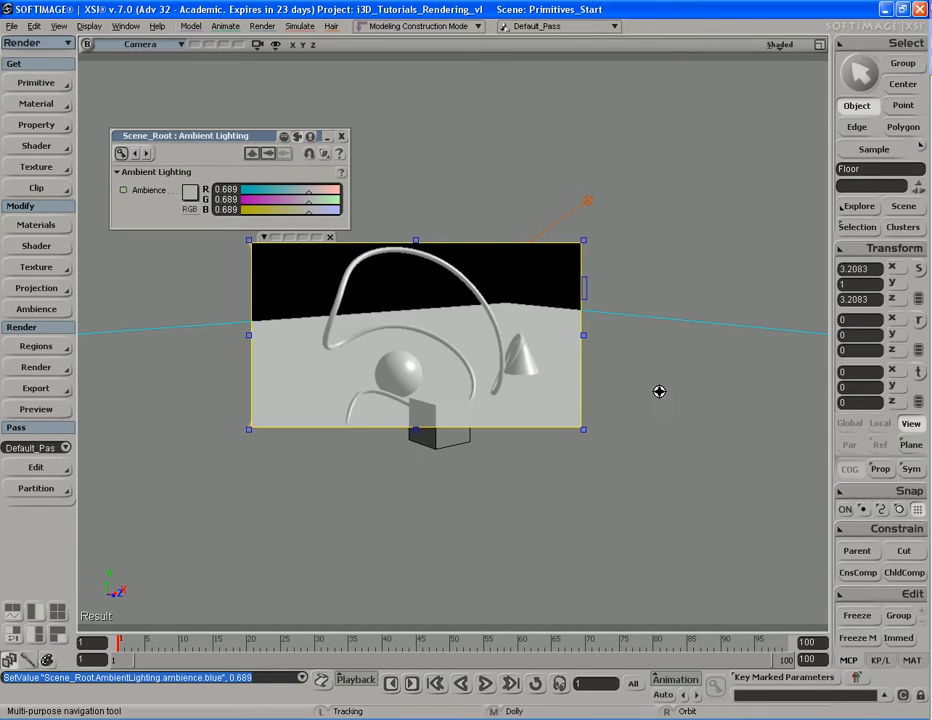
key("s")
left_click_drag(644, 404, 661, 375)
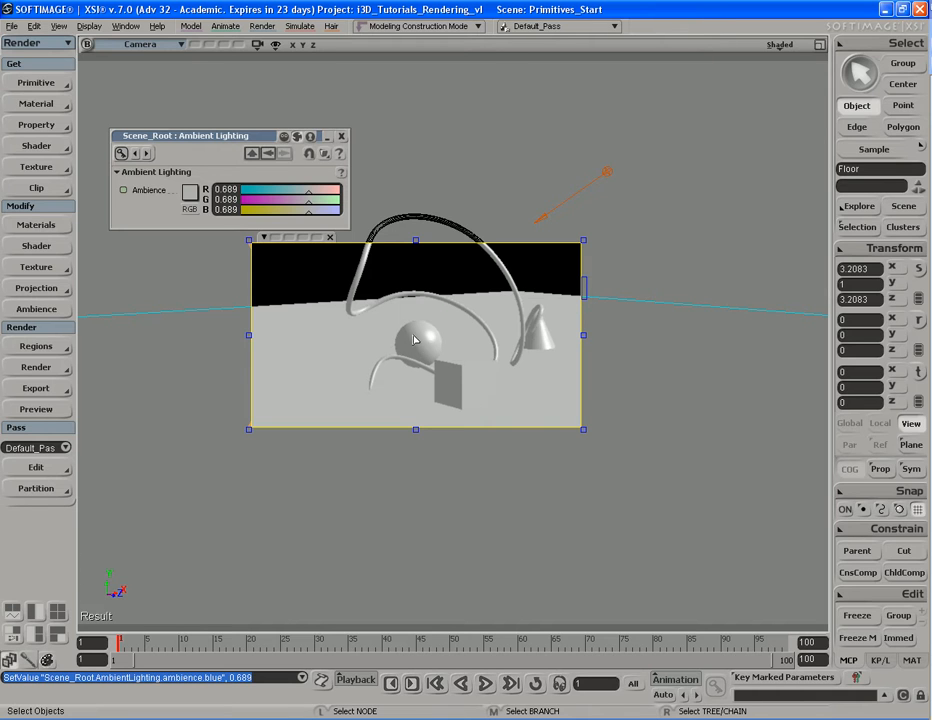
key("s")
middle_click_drag(405, 352, 441, 349)
key("s")
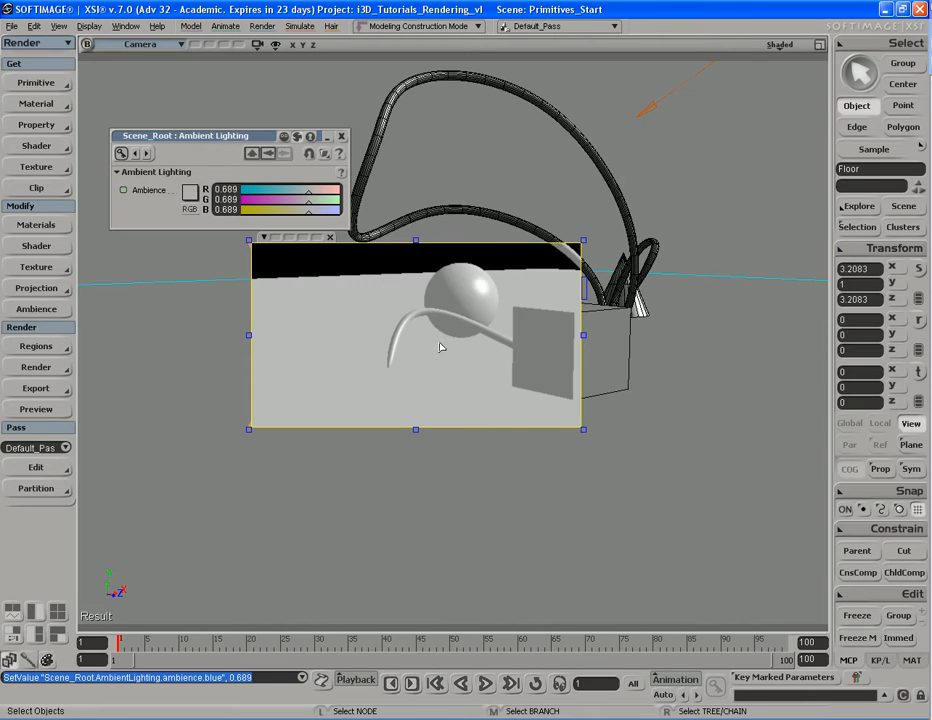
left_click_drag(480, 297, 440, 335)
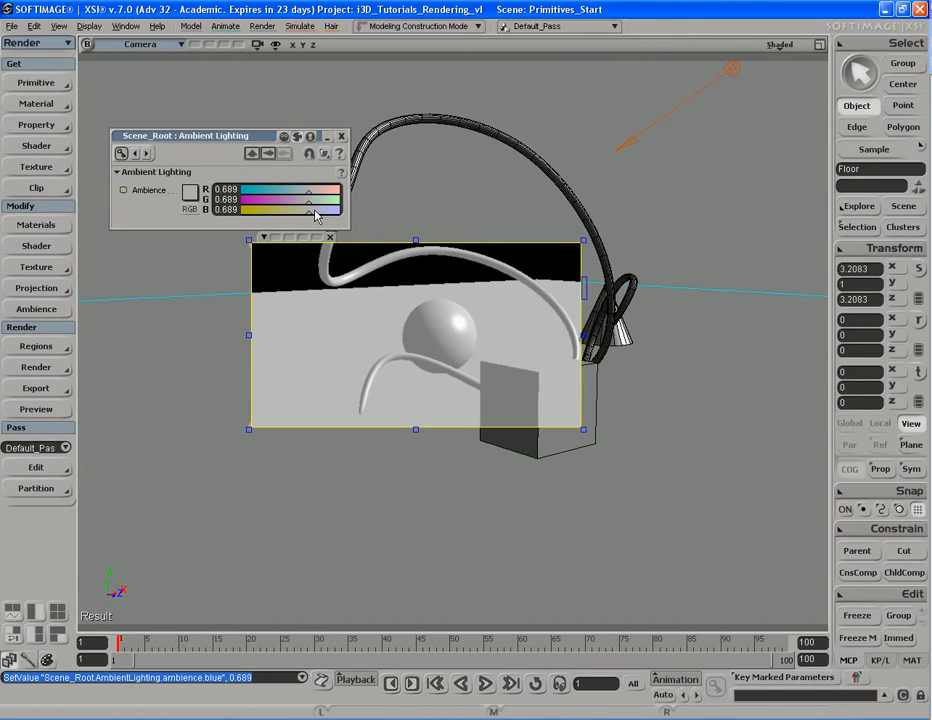
left_click_drag(311, 210, 259, 211, "ctrl")
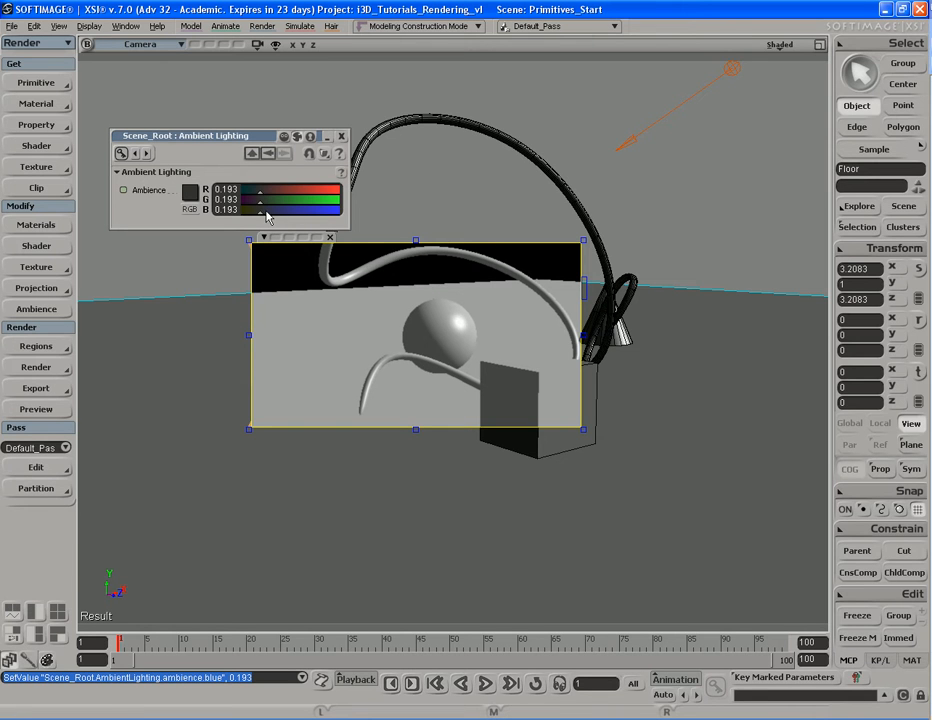
left_click_drag(261, 217, 327, 210, "ctrl")
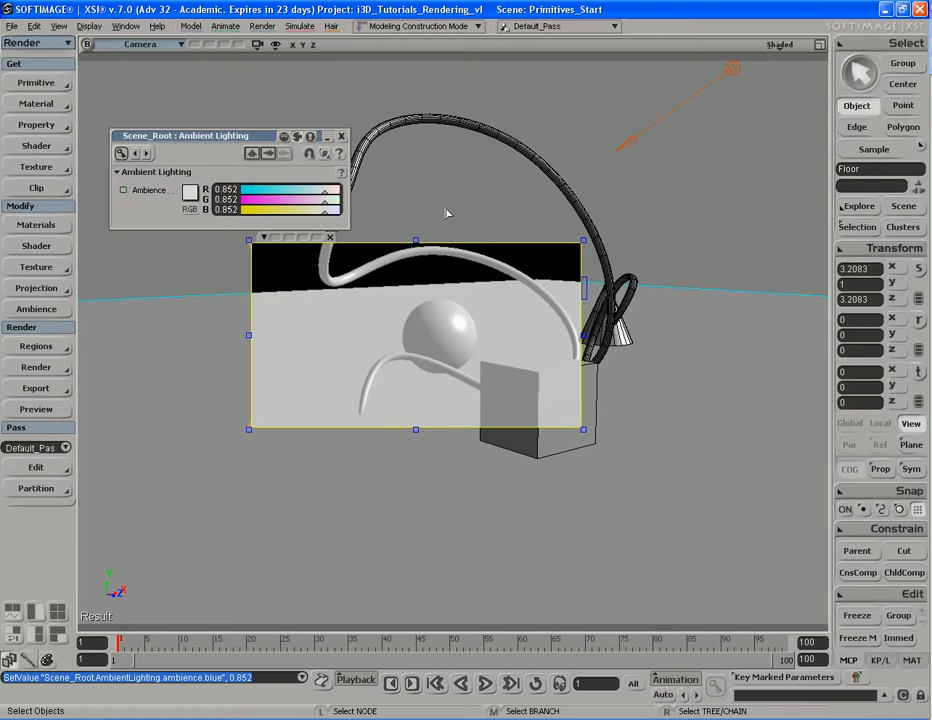
Set the scene ambience to 0 for red, green and blue, close its settings and hide the render region.
left_click_drag(325, 210, 236, 218, "ctrl")
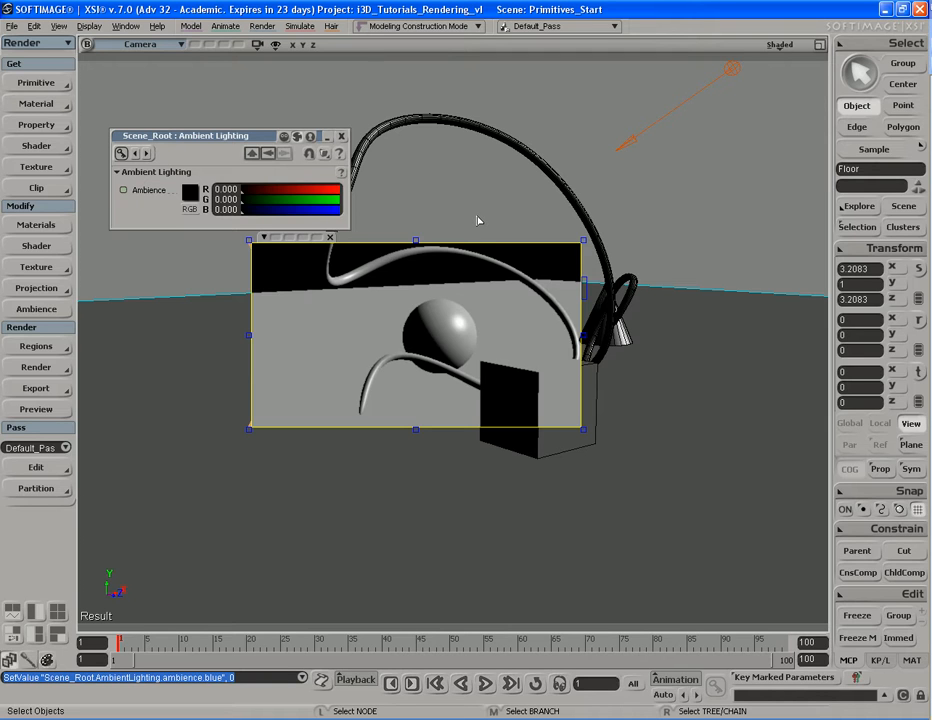
key("Escape")
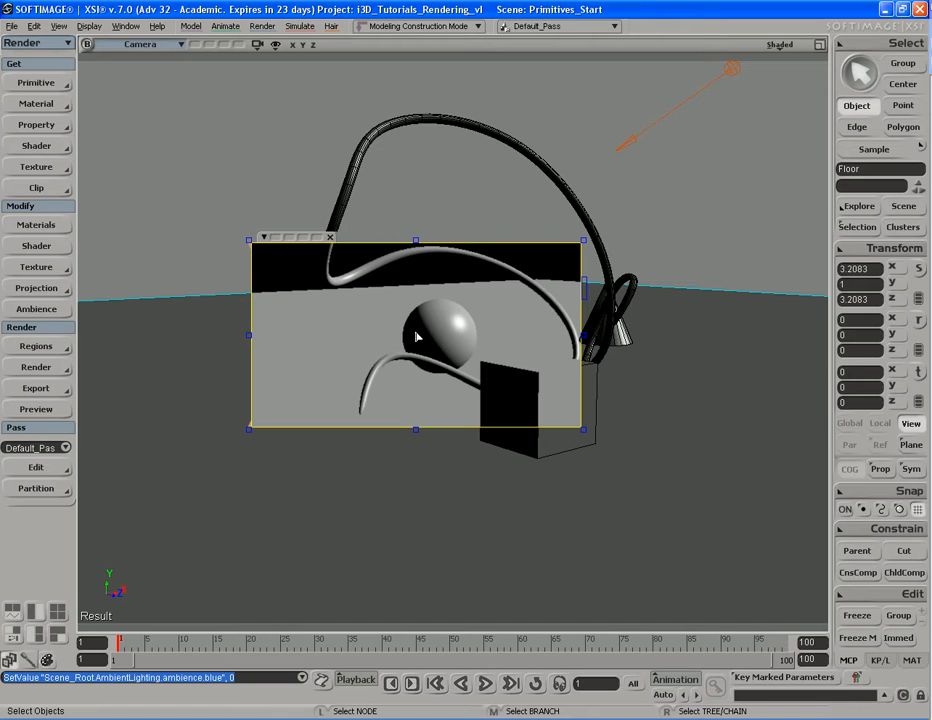
key("q")
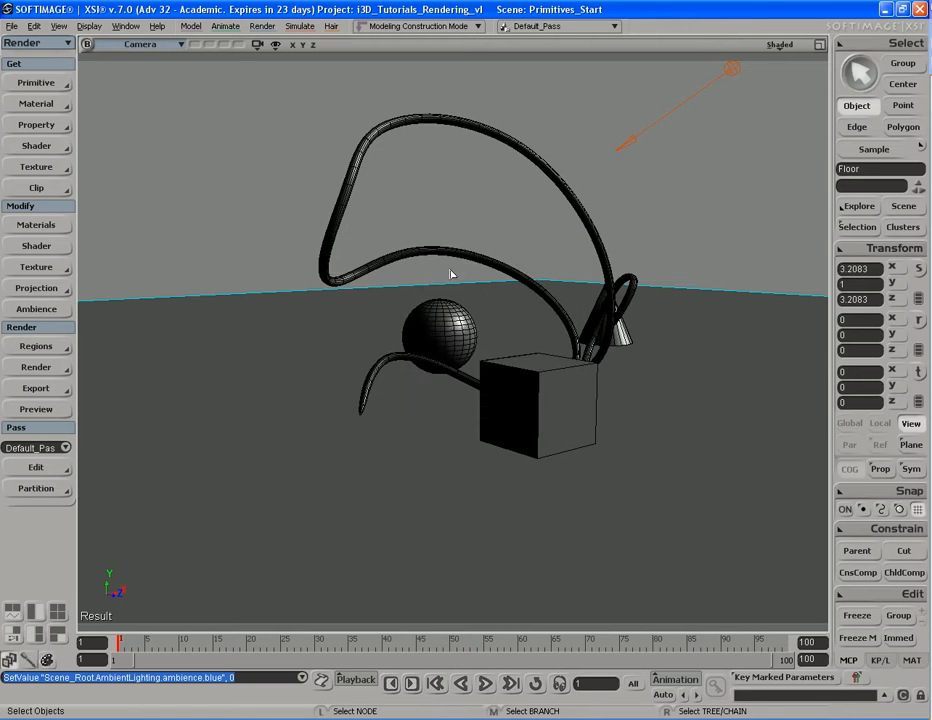
Delete the light above the objects from the scene.
key("alt+z")
key("alt+z")
key("s")
middle_click_drag(434, 257, 458, 254)
right_click_drag(458, 254, 445, 276)
left_click_drag(445, 276, 447, 281)
middle_click_drag(447, 281, 439, 252)
left_click_drag(439, 252, 447, 254)
right_click_drag(447, 254, 447, 254)
key("space")
left_click_drag(491, 208, 558, 266)
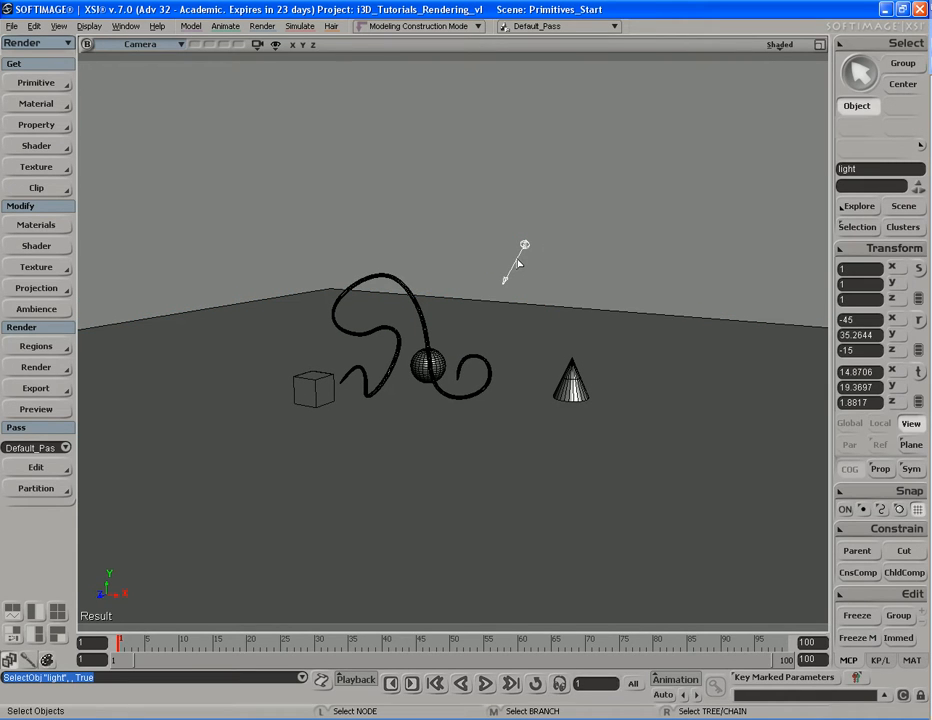
key("Delete")
Draw a render region over all the objects to preview the scene without the light.
key("q")
mouse_move(245, 228)
left_mouse_down()
mouse_move(660, 466)
mouse_move(618, 446)
left_mouse_up()
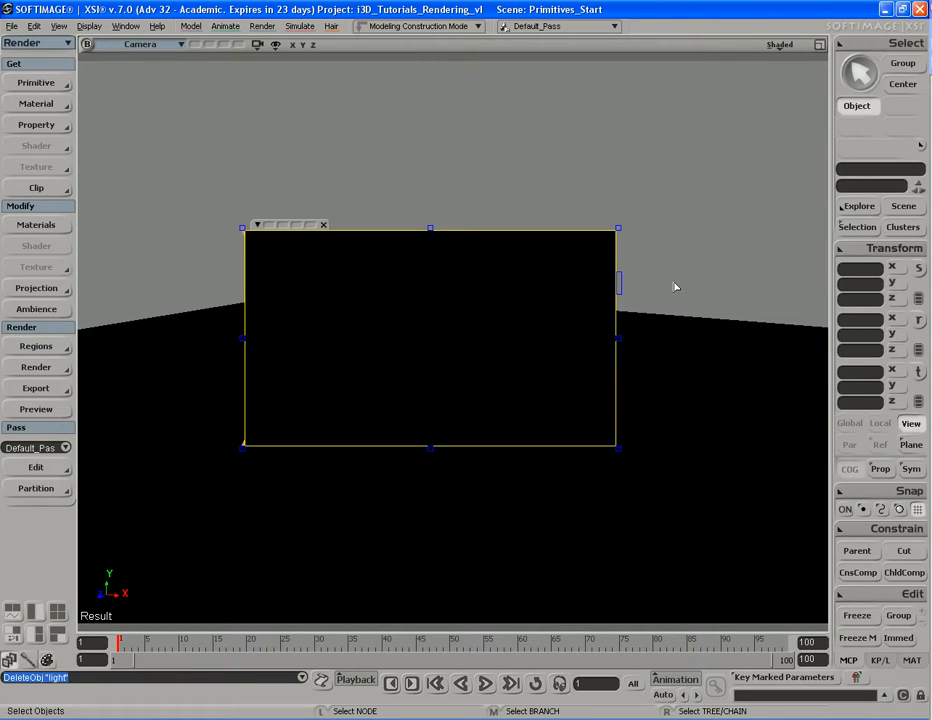
scroll(675, 286, "down", 1)
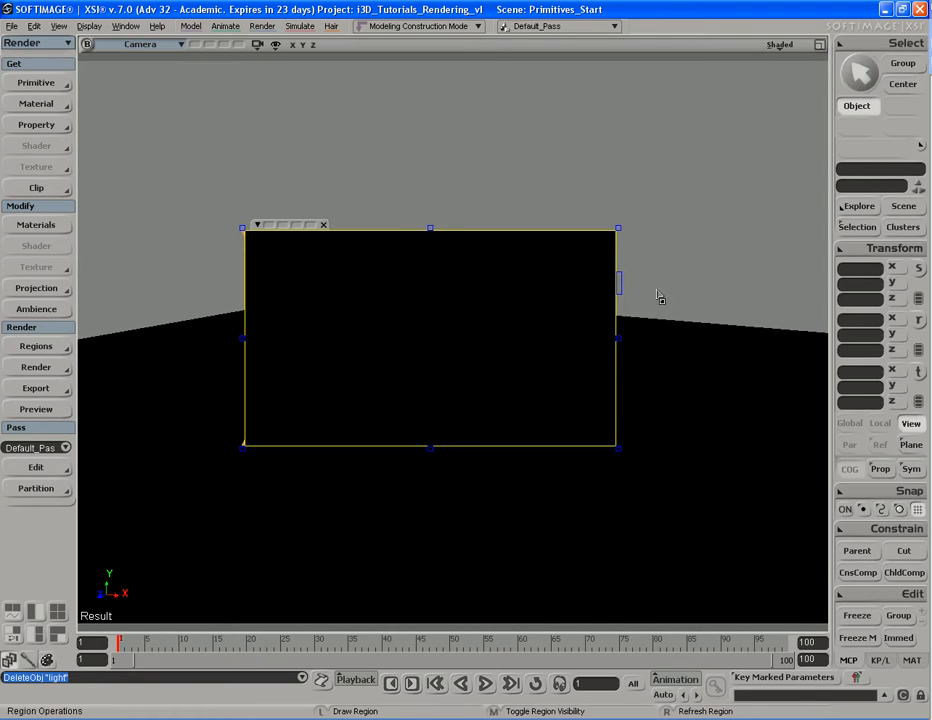
Hide the render region and add an infinite light to the scene.
key("q")
middle_click(655, 296)
key("s")
right_click_drag(578, 352, 576, 353)
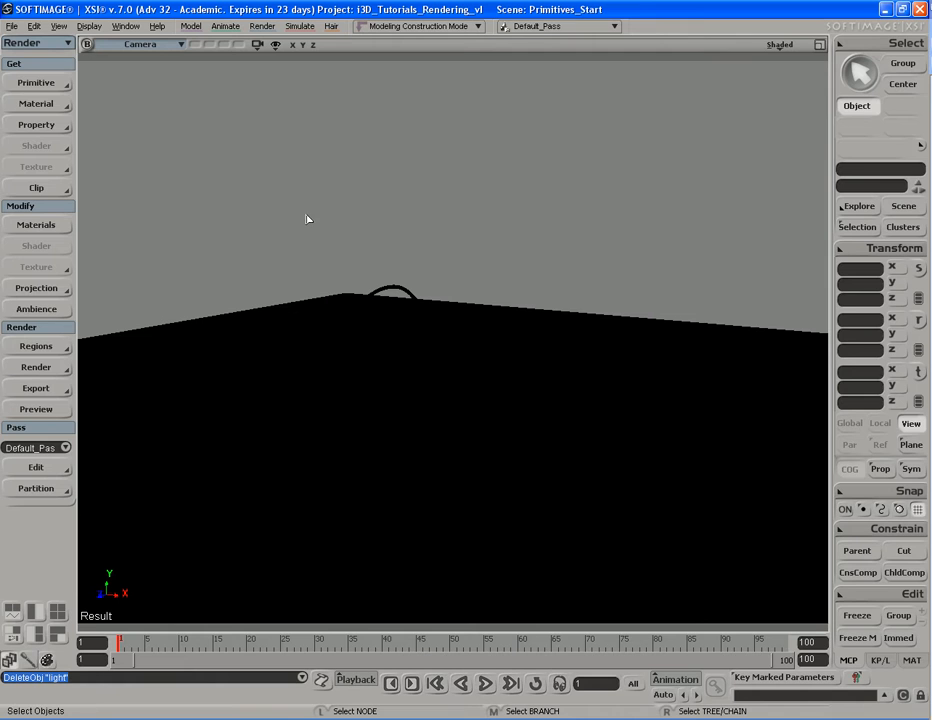
left_click(52, 83)
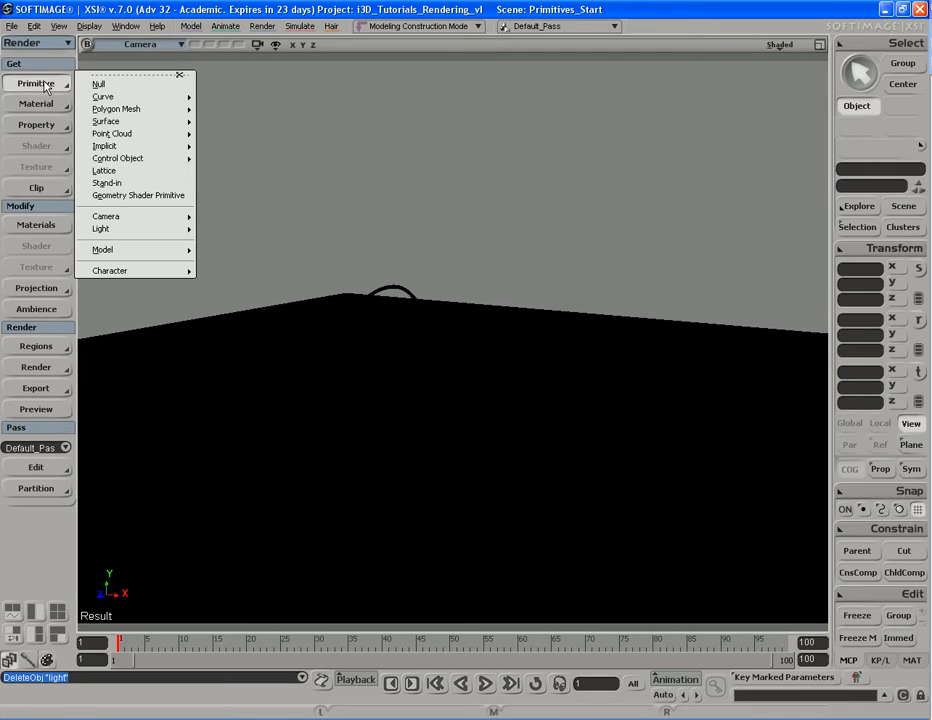
mouse_move(140, 229)
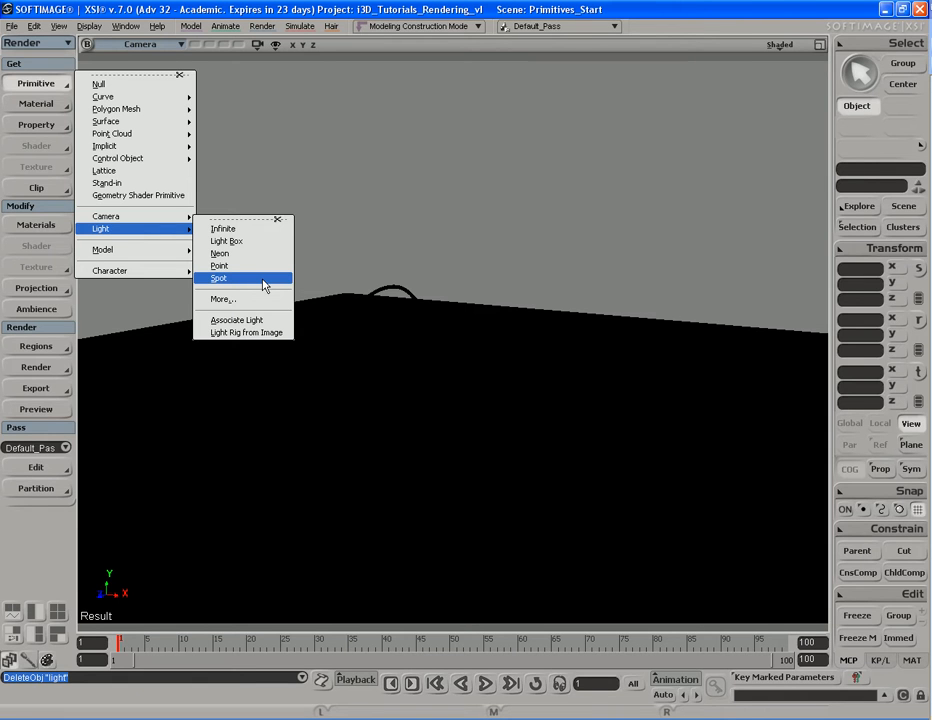
left_click(258, 236)
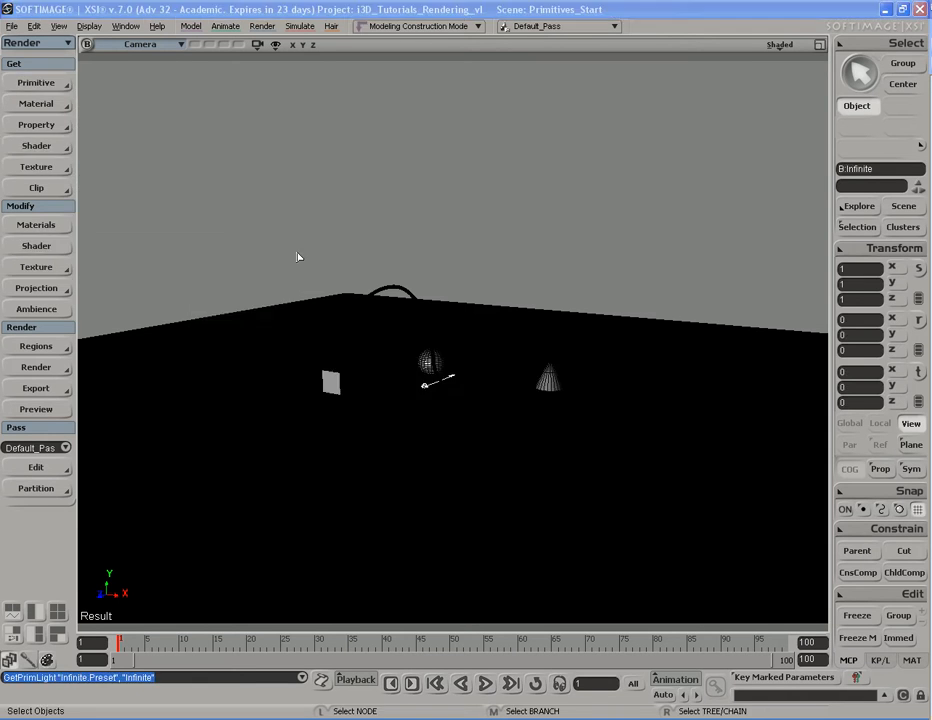
Raise the infinite light above the objects to about Y 29.46 and rotate it toward them, moving its settings window clear of the light.
key("v")
middle_click_drag(459, 497, 465, 303)
key("s")
mouse_move(465, 303)
right_mouse_down()
mouse_move(450, 286)
mouse_move(470, 283)
right_mouse_up()
key("c")
left_click_drag(452, 224, 470, 129)
key("s")
right_click_drag(470, 129, 510, 302)
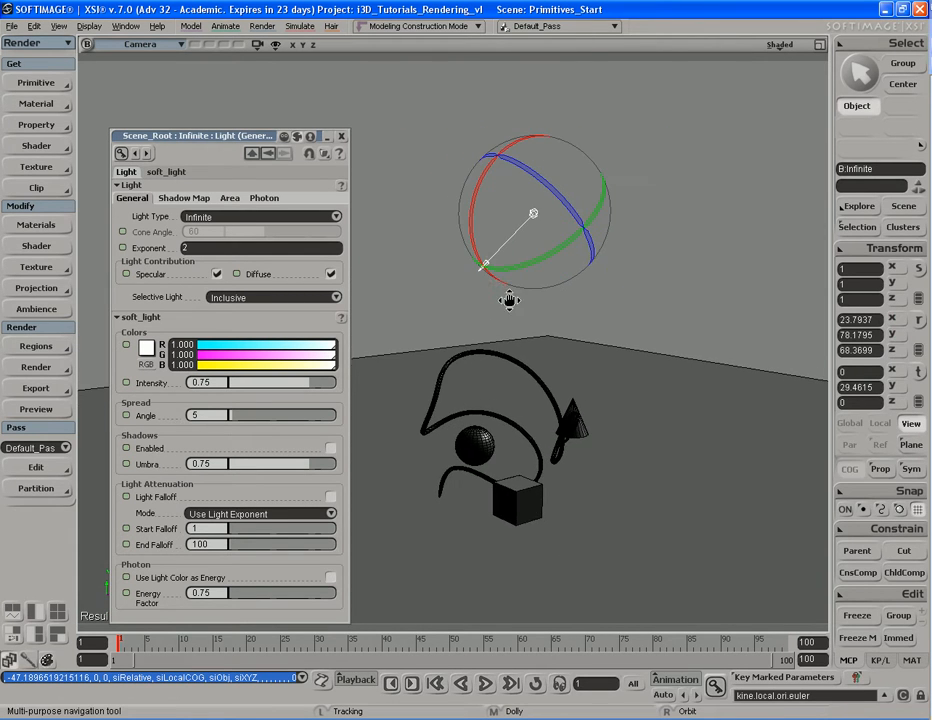
key("r")
key("space")
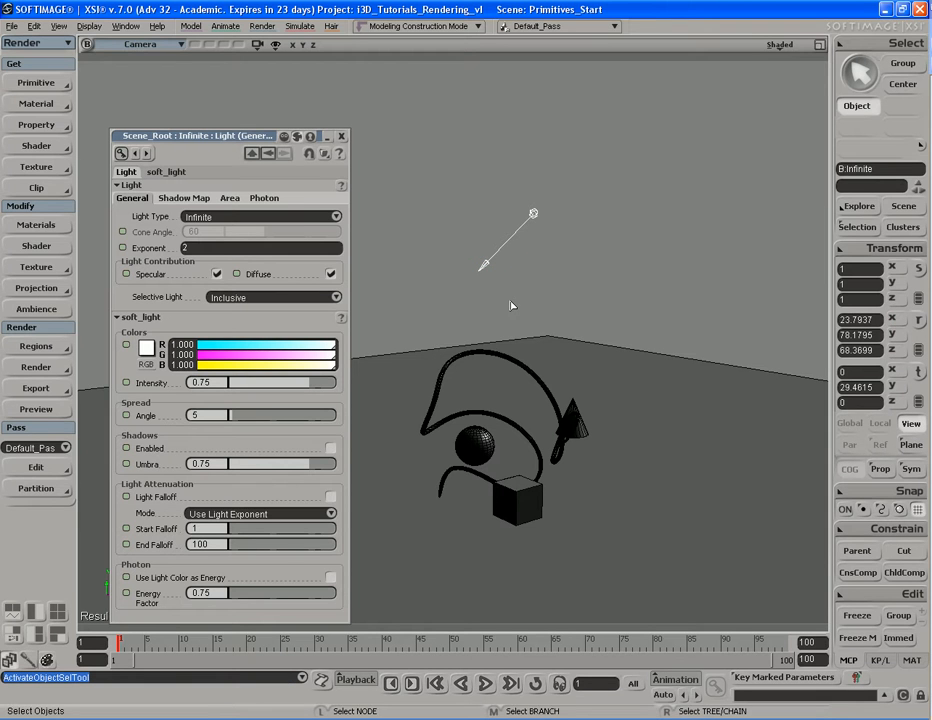
left_click_drag(228, 141, 213, 82)
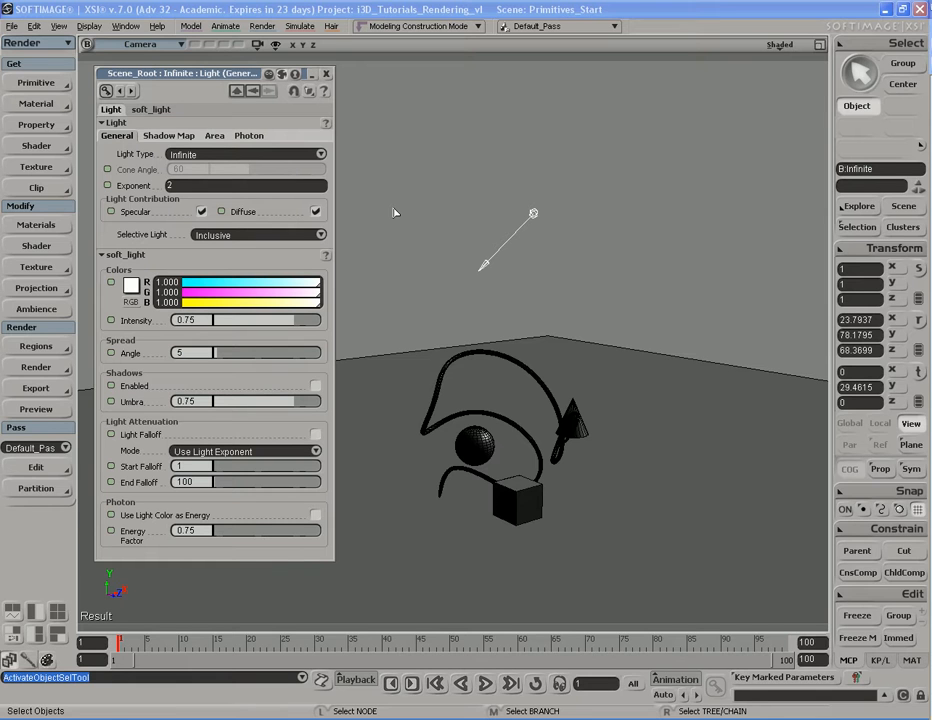
Refine the infinite light's aim at the objects with rotation about X 27.7, Y 75.9 and Z 89.0.
key("s")
right_click_drag(427, 194, 417, 198)
left_click_drag(417, 222, 417, 206)
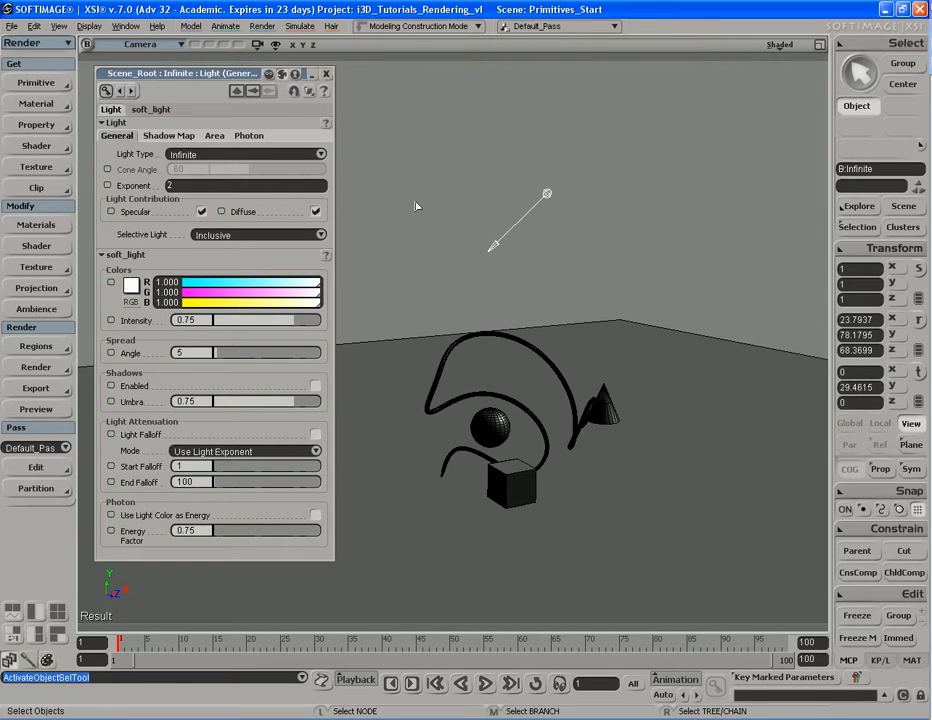
key("s")
right_click_drag(443, 183, 452, 218)
key("c")
left_click_drag(505, 140, 547, 194)
mouse_move(483, 178)
left_mouse_down()
mouse_move(485, 166)
mouse_move(493, 179)
left_mouse_up()
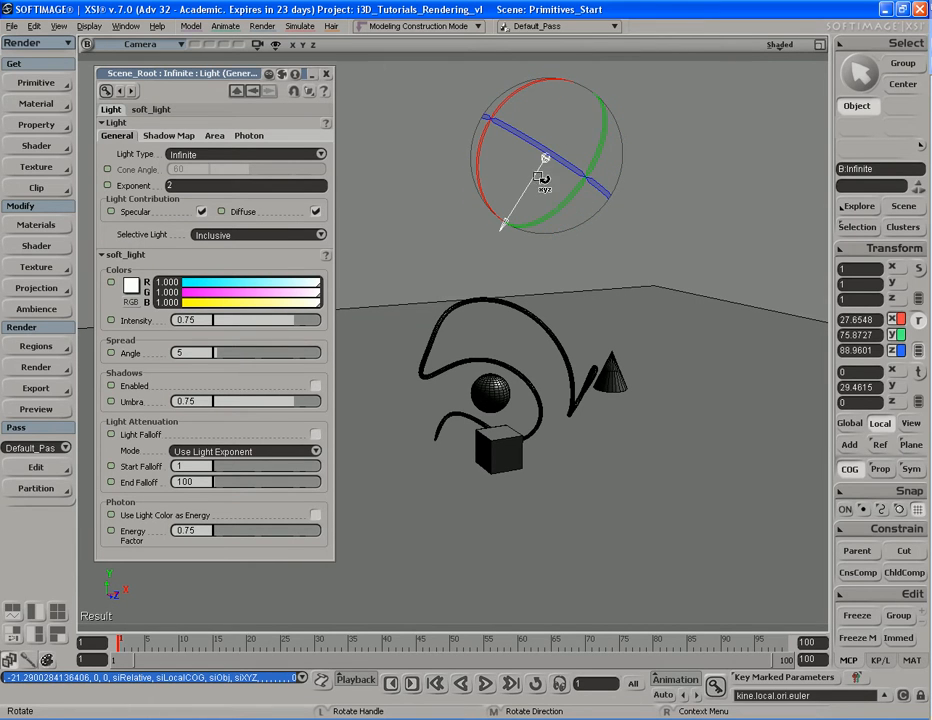
Preview the infinite light's effect in a render region around the primitives, and hide the region again.
key("space")
key("q")
left_click_drag(373, 238, 648, 505)
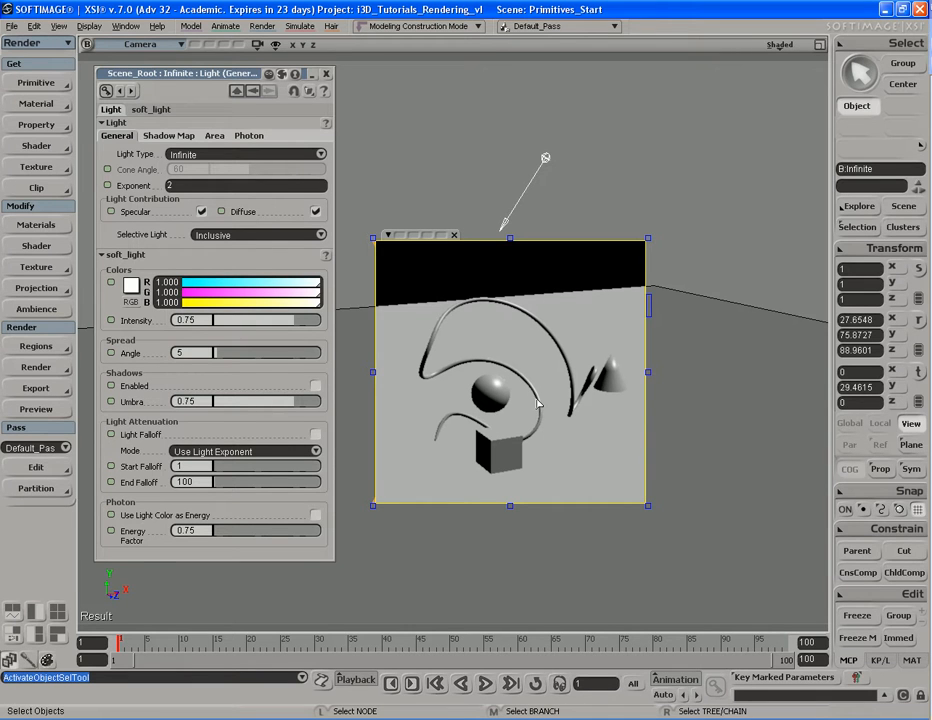
key("shift+q")
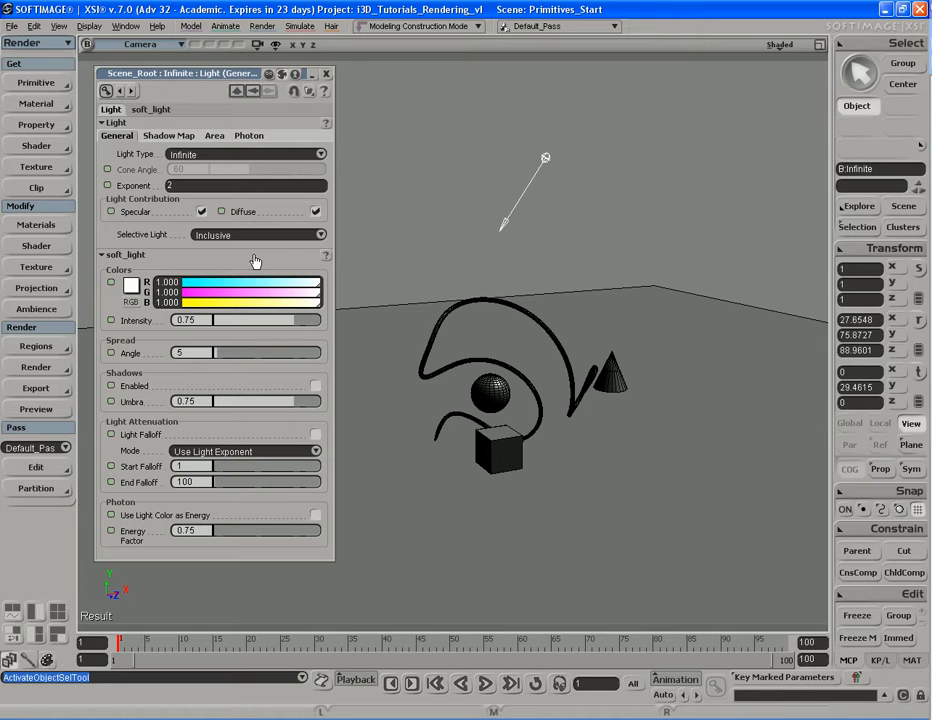
Set the infinite light's intensity to 1 and refresh a new render region drawn around the primitives.
key("q")
left_click_drag(394, 264, 653, 489)
mouse_move(302, 320)
left_mouse_down()
mouse_move(320, 324)
mouse_move(231, 325)
mouse_move(305, 324)
left_mouse_up()
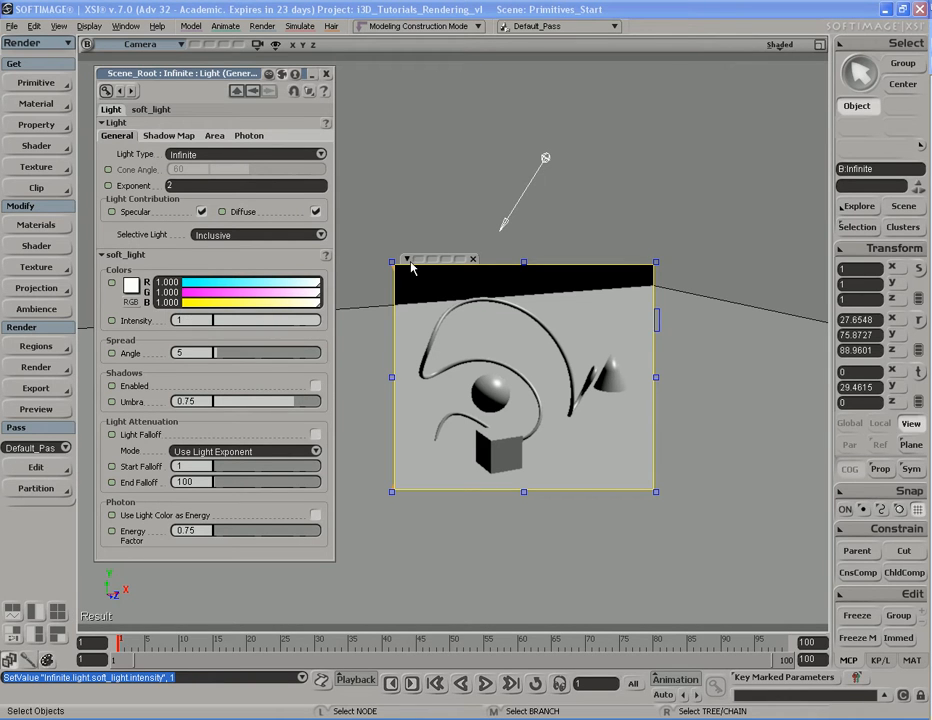
right_click(409, 264)
left_click(432, 263)
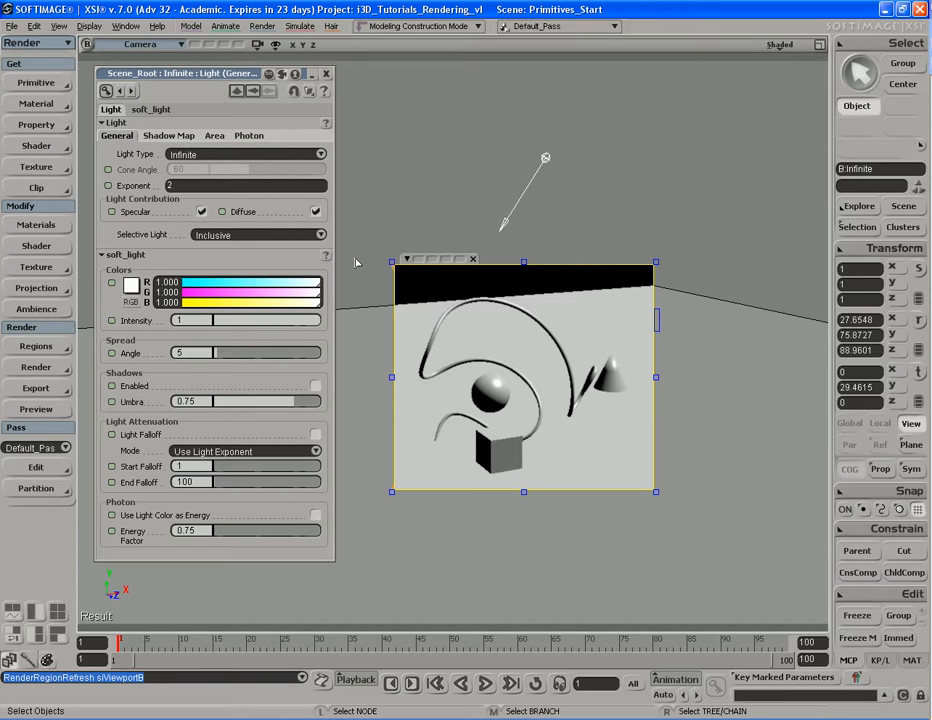
Tint the infinite light turquoise with R 0.518, G 1.000 and B 0.878, and return to its settings.
left_click(131, 285)
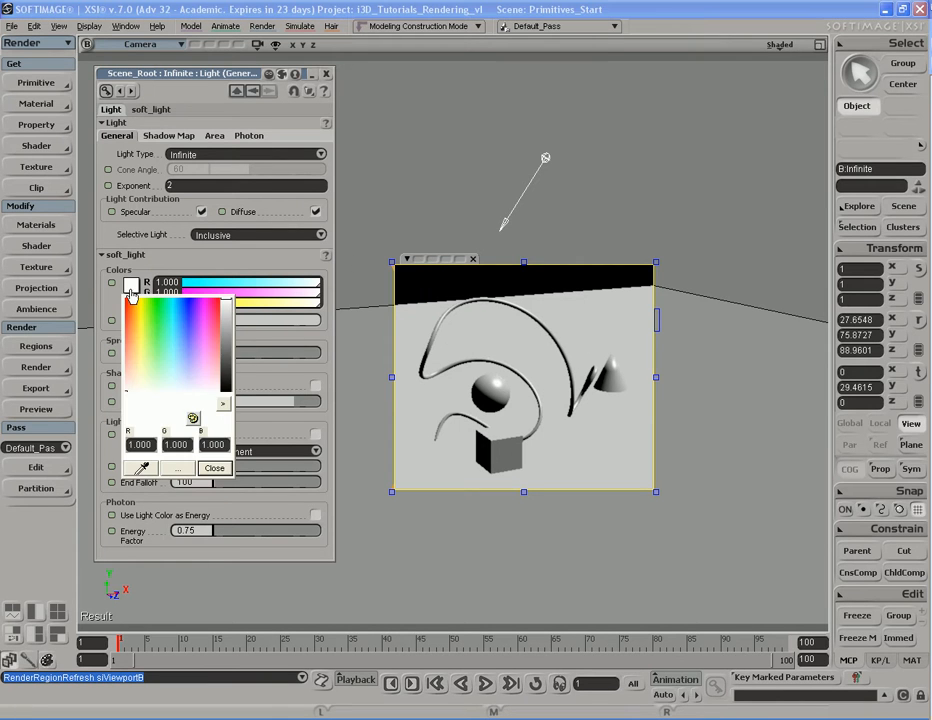
left_click(206, 350)
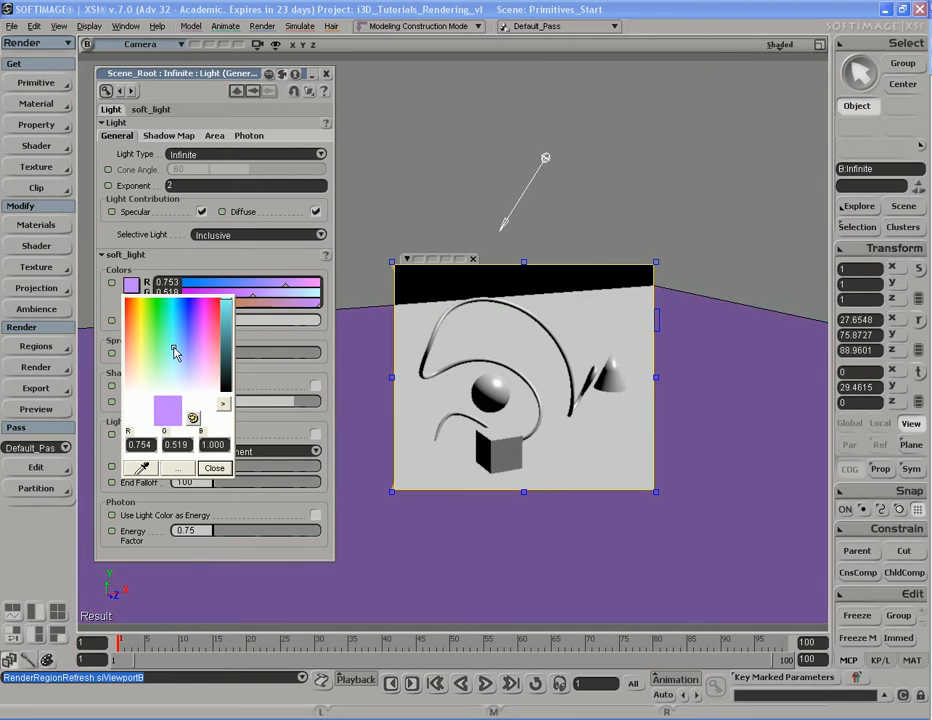
left_click(171, 345)
left_click(364, 359)
key("q")
right_click(366, 356)
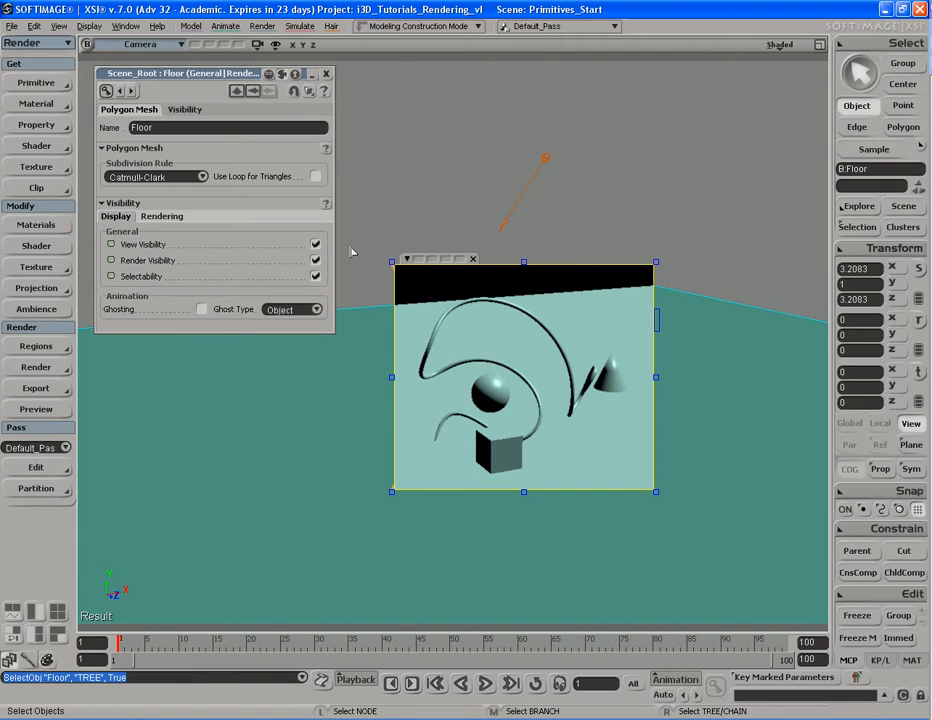
left_click(251, 92)
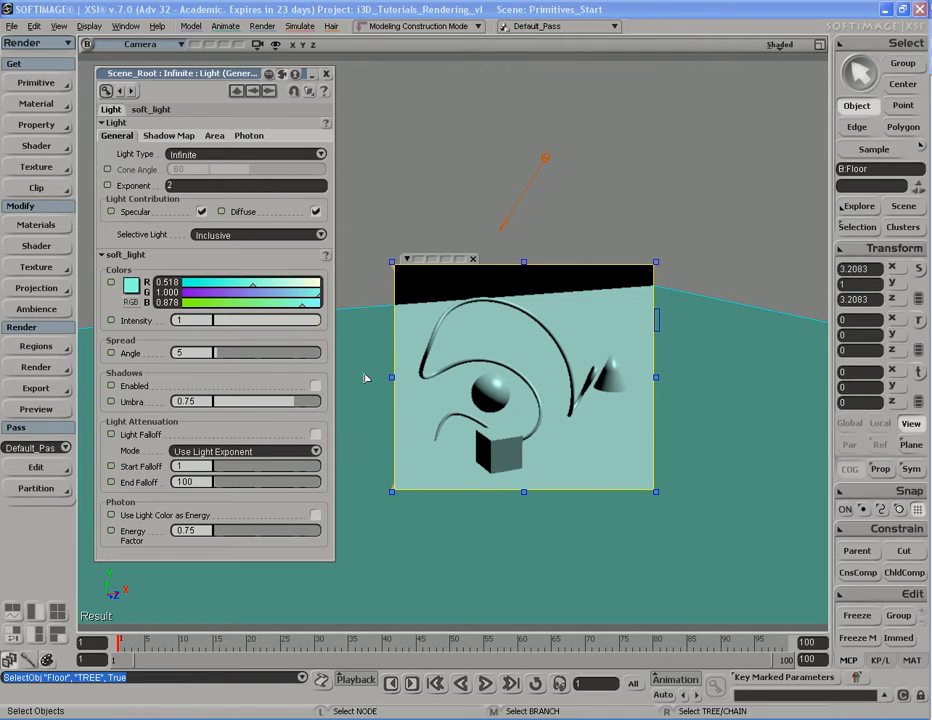
Enable shadows for the light with an umbra of 0.585, keeping Infinite as the light type.
left_click(315, 386)
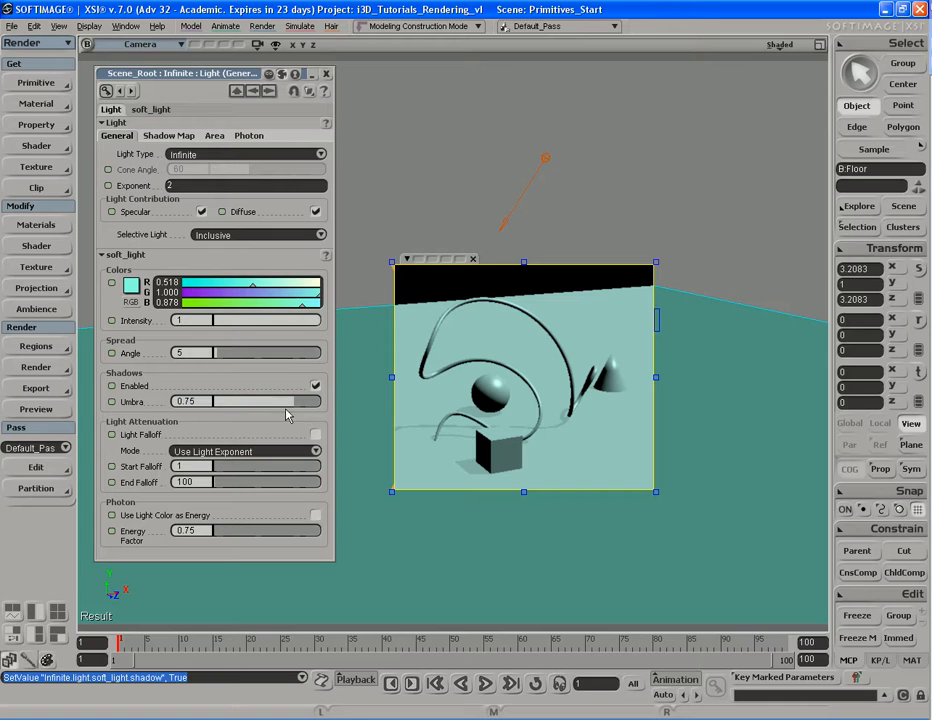
mouse_move(287, 406)
left_mouse_down()
mouse_move(227, 405)
mouse_move(279, 407)
left_mouse_up()
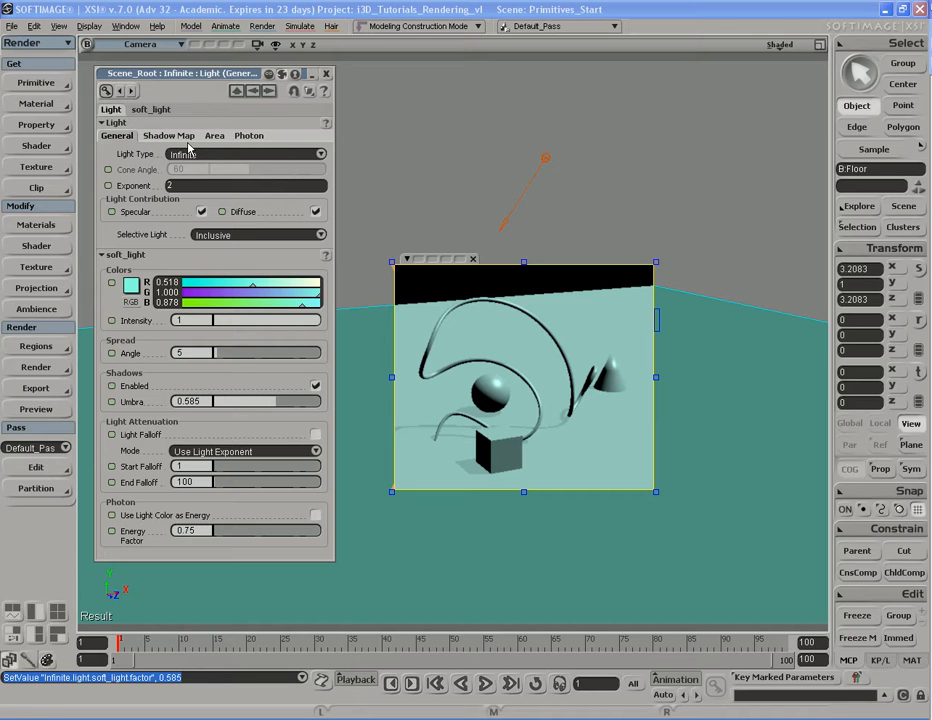
left_click(321, 155)
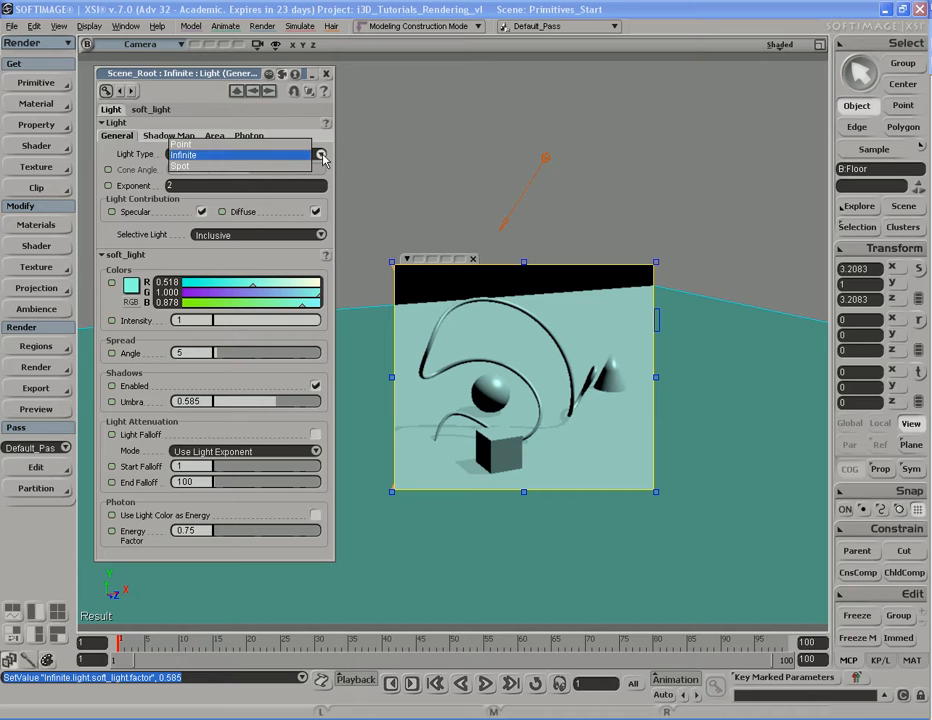
left_click(234, 155)
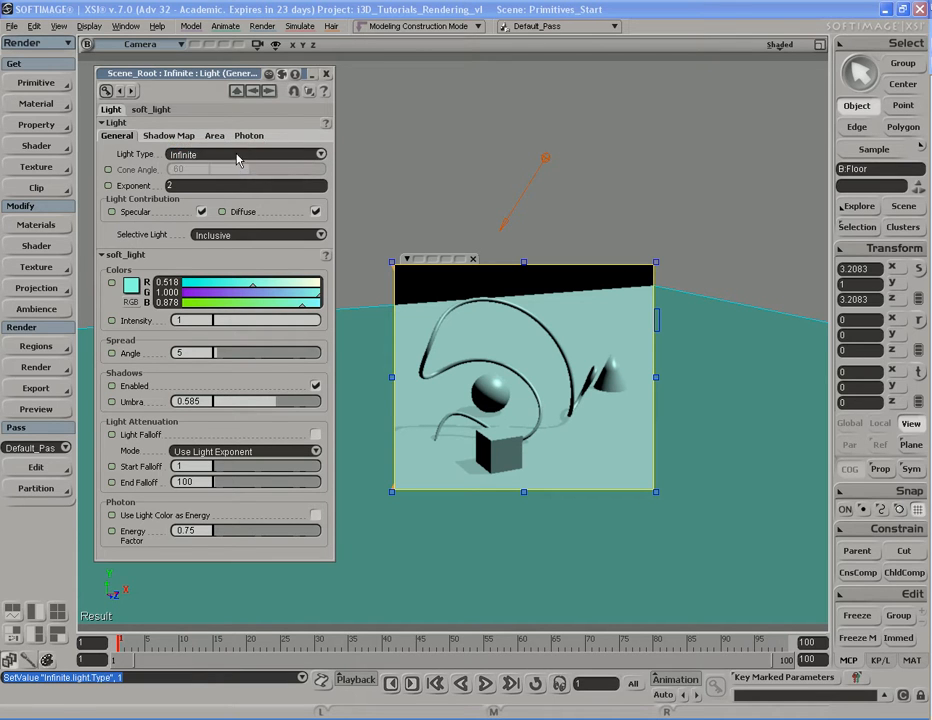
Hide the render region and delete the infinite light from the scene.
key("q")
middle_click(724, 289)
key("s")
left_click_drag(724, 310, 651, 323)
middle_click_drag(651, 323, 632, 329)
key("s")
left_click_drag(560, 348, 580, 355)
right_click_drag(580, 355, 584, 344)
key("space")
left_click_drag(436, 209, 518, 254)
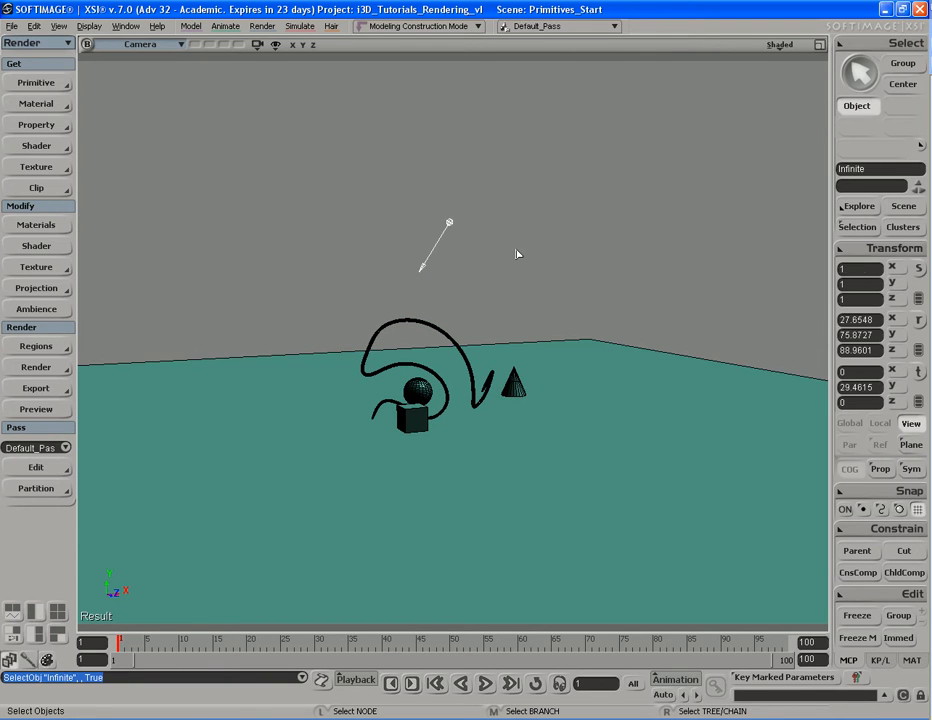
key("Delete")
Detach the list of light types as a floating palette and add a point light to the scene.
left_click(58, 84)
mouse_move(170, 97)
mouse_move(180, 229)
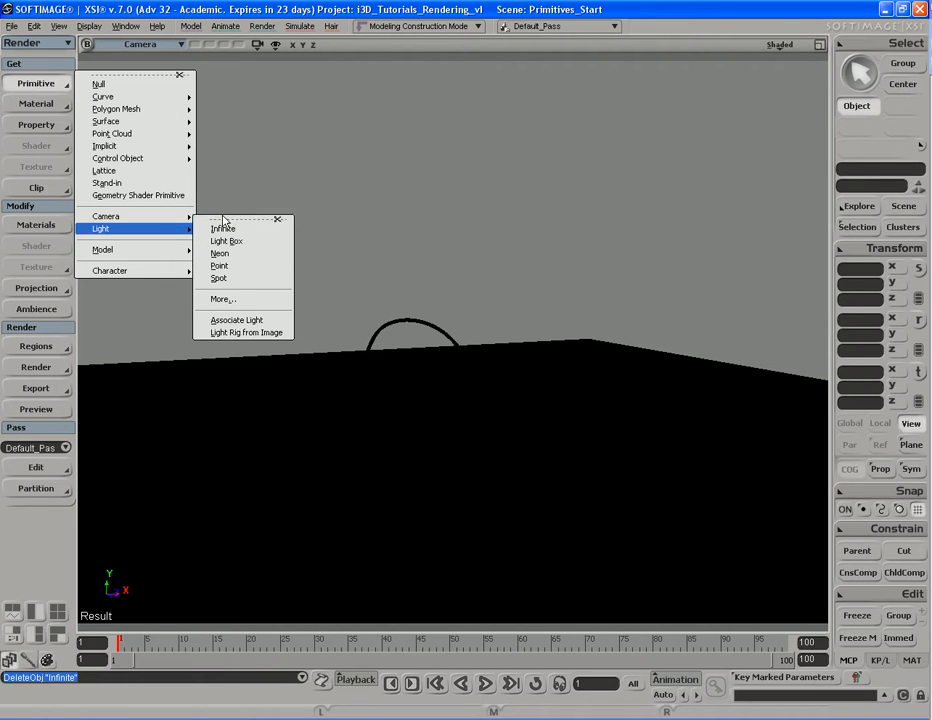
left_click(228, 222)
left_click_drag(250, 206, 161, 107)
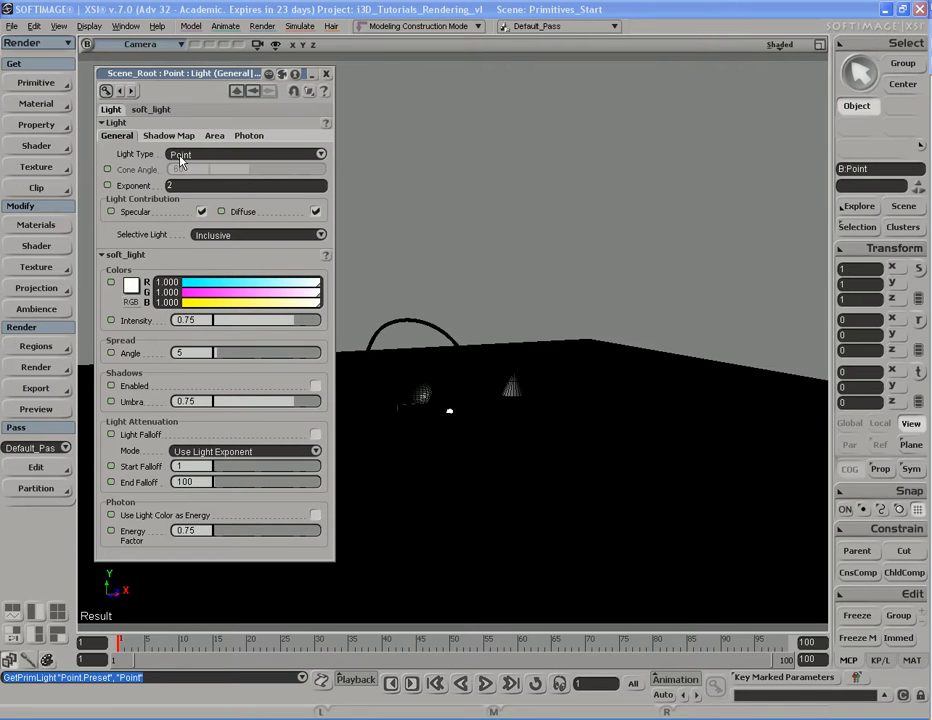
Raise the point light above the objects to about Y 15.2.
right_click_drag(490, 260, 488, 258)
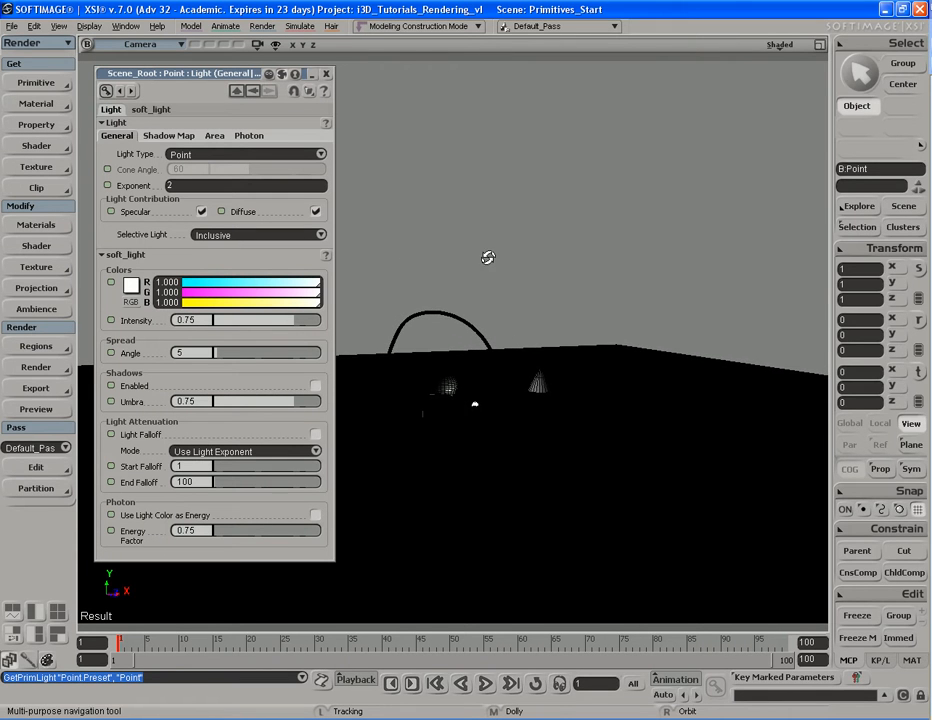
key("v")
middle_click_drag(544, 547, 541, 447)
key("s")
mouse_move(522, 382)
right_mouse_down()
mouse_move(520, 418)
mouse_move(518, 404)
right_mouse_up()
left_click_drag(467, 397, 466, 400)
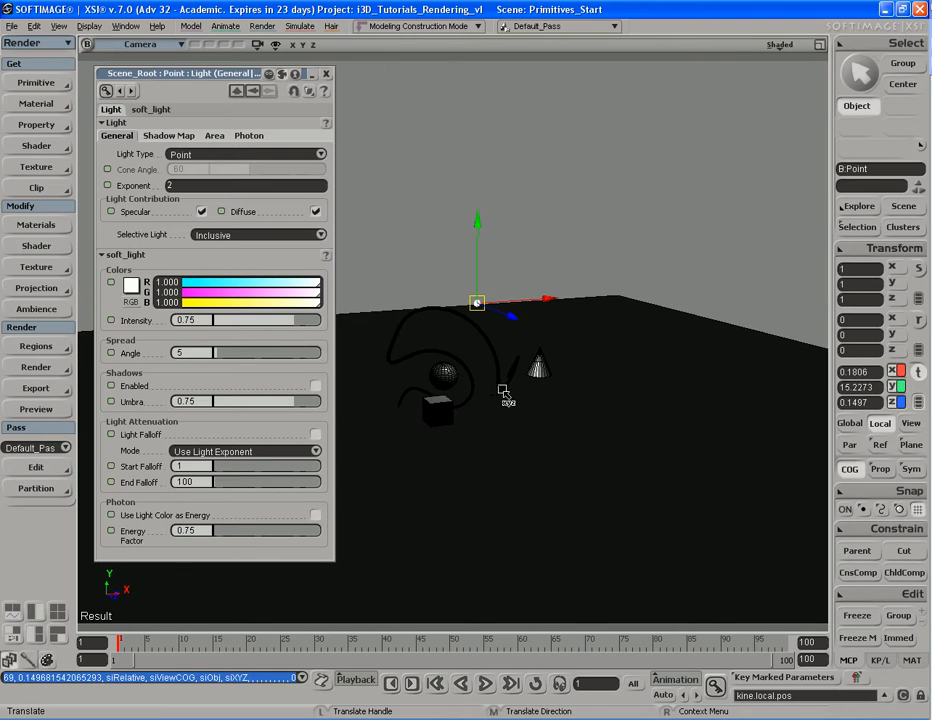
Draw a render region around the objects and move the point light to about X -0.46, Y 6.2 and Z 2.06.
key("s")
right_click_drag(511, 380, 545, 412)
key("q")
left_click_drag(397, 258, 671, 457)
key("v")
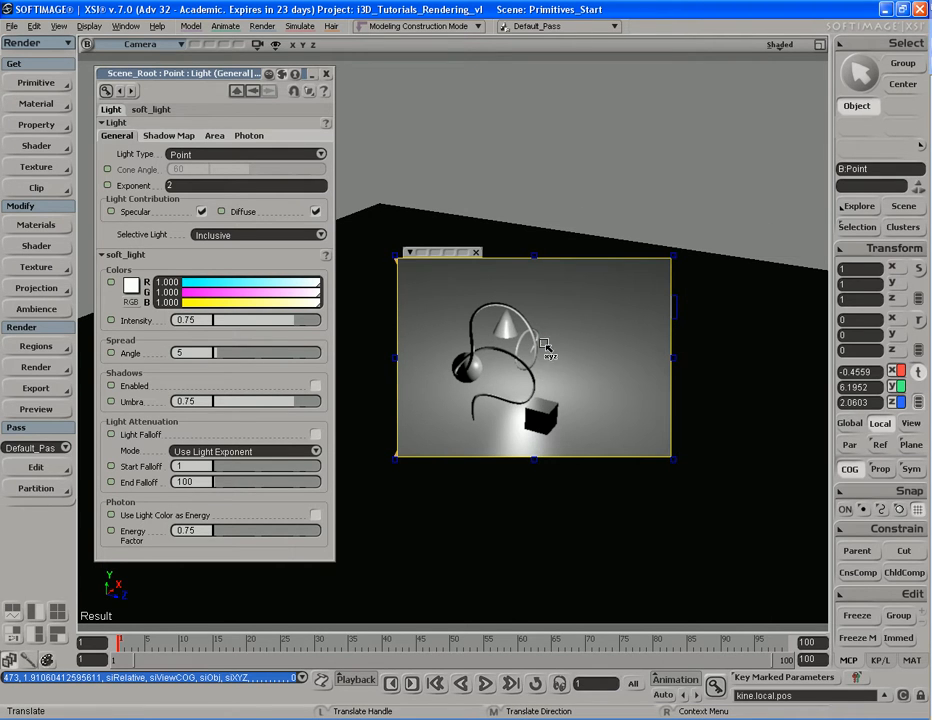
Preview the point light's effect on the sphere, cube and cone from another angle in a new render region.
key("q")
middle_click(724, 341)
key("s")
right_click_drag(725, 420, 664, 408)
key("space")
key("s")
left_click_drag(557, 429, 588, 401)
right_click_drag(588, 401, 609, 422)
key("space")
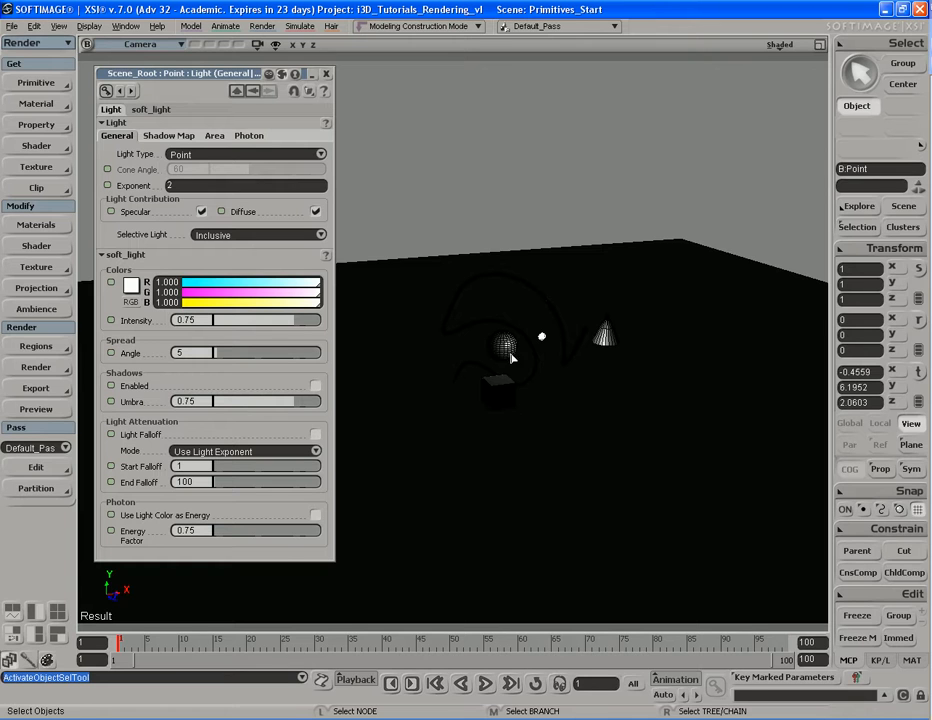
key("q")
mouse_move(687, 238)
left_mouse_down()
mouse_move(478, 499)
mouse_move(420, 443)
left_mouse_up()
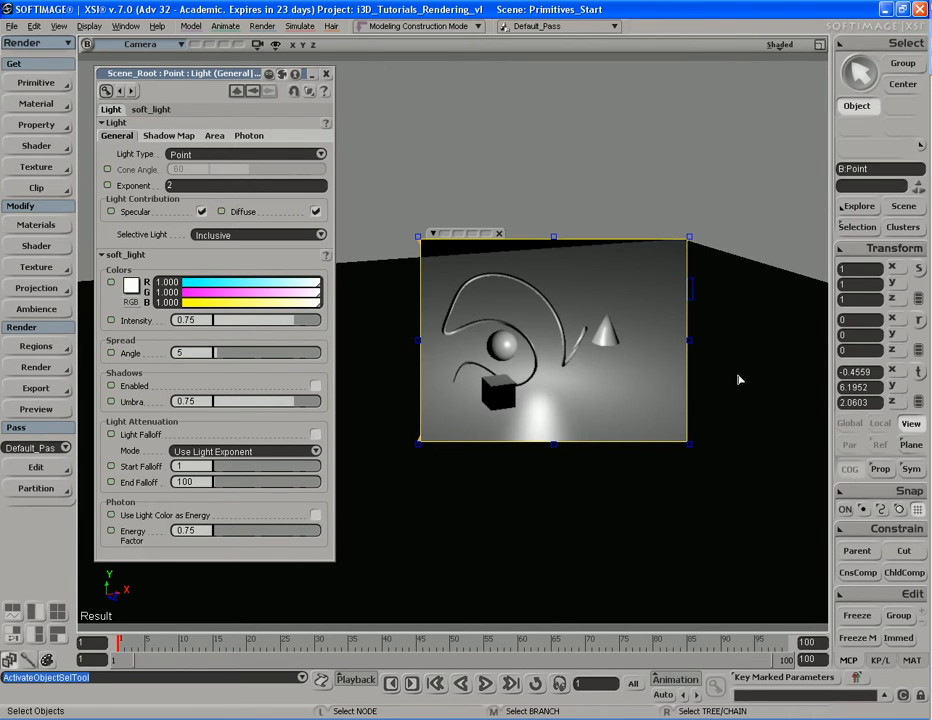
Hide the render region and set the point light's intensity to 1.
key("q")
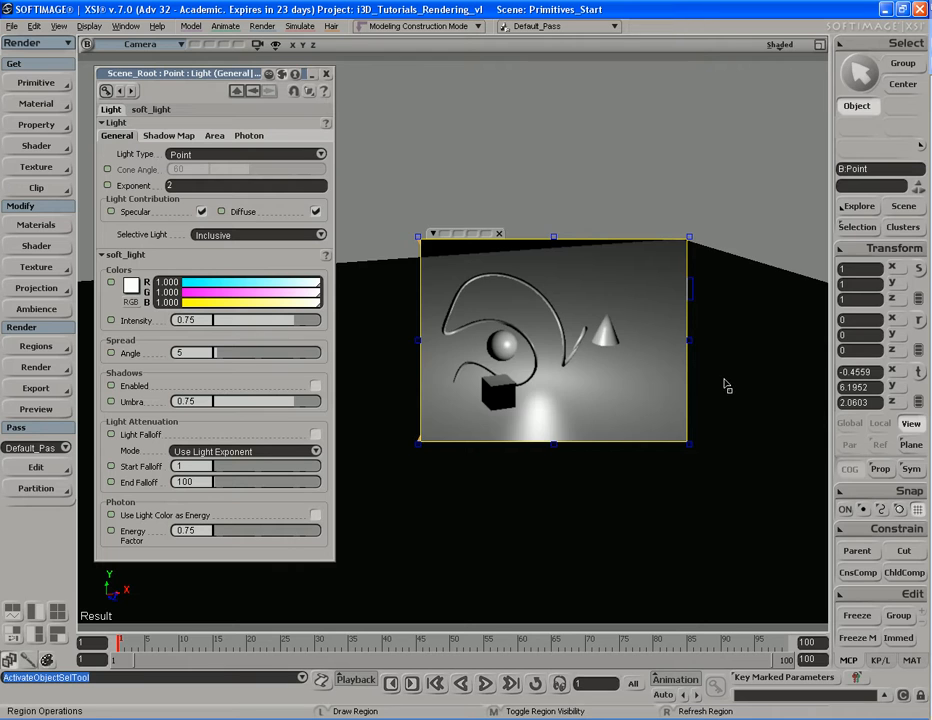
middle_click(726, 384)
key("s")
right_click_drag(630, 387, 651, 377)
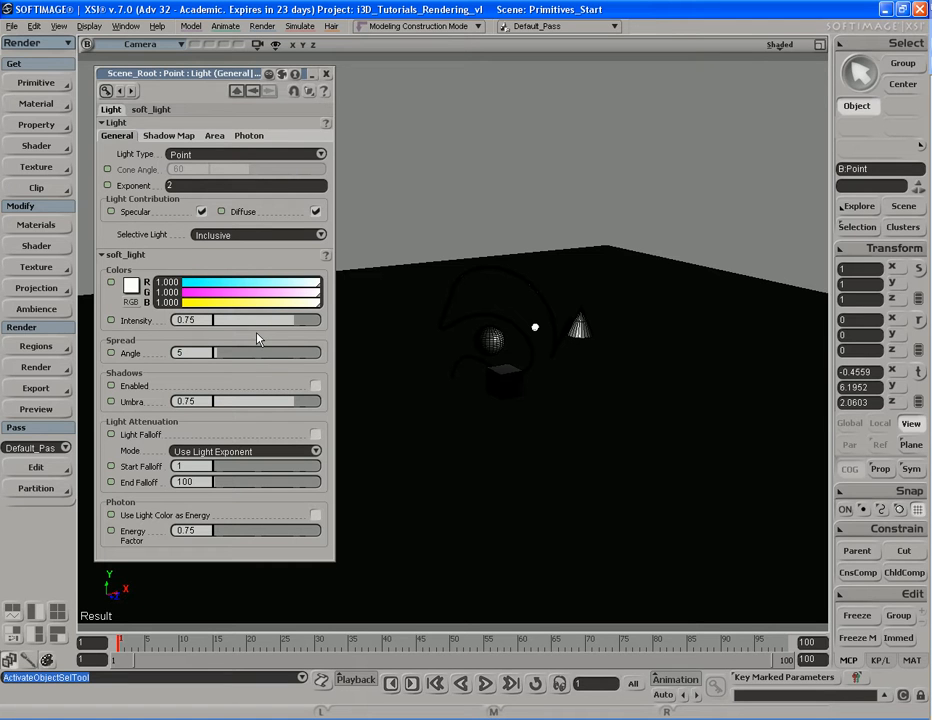
left_click_drag(302, 322, 345, 322)
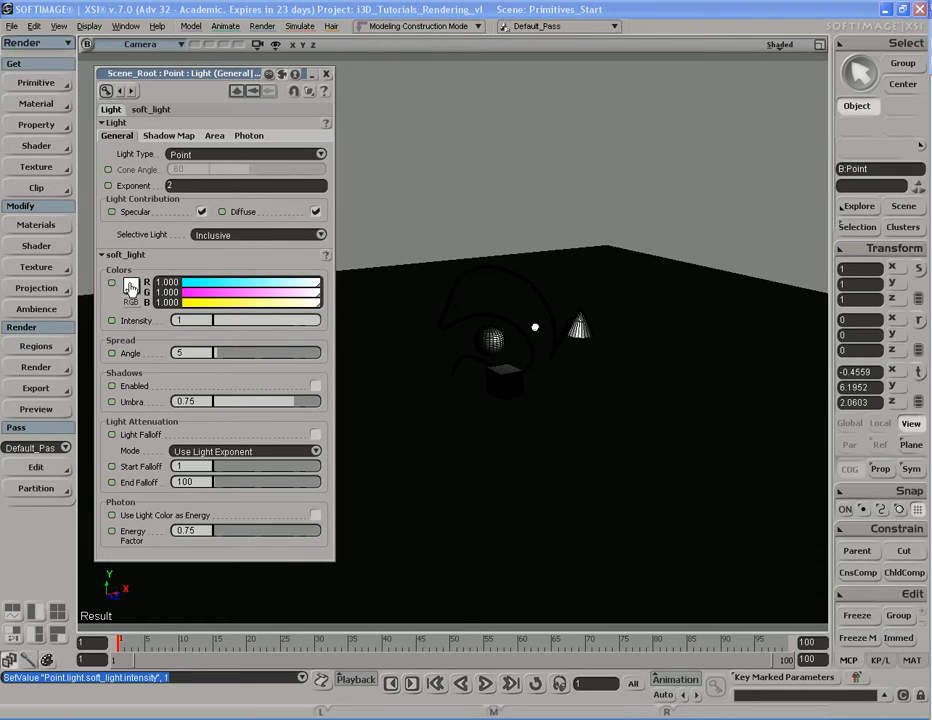
Set the point light's selective light option to Exclusive and close its settings.
left_click(141, 287)
left_click(268, 235)
left_click(268, 256)
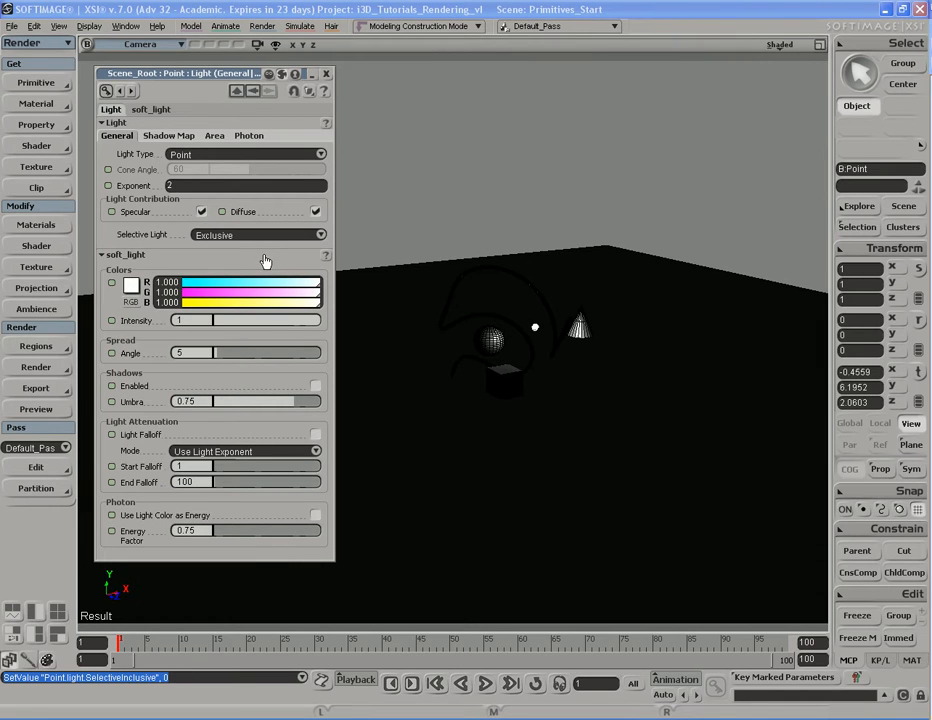
left_click(326, 74)
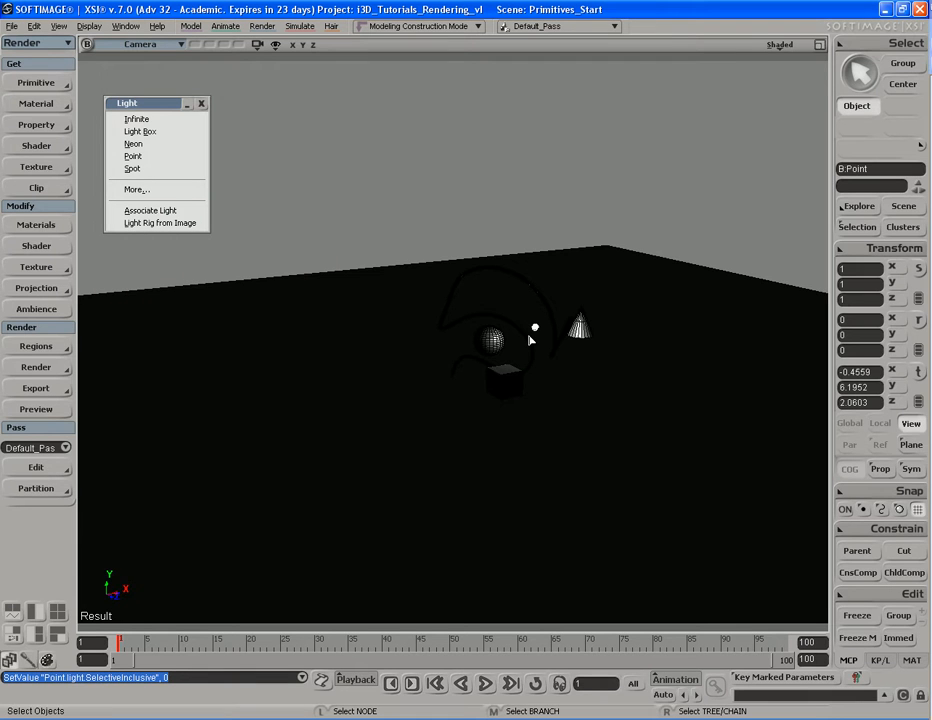
Delete the point light from the scene.
key("Delete")
key("s")
mouse_move(540, 385)
right_mouse_down()
mouse_move(503, 345)
mouse_move(524, 377)
right_mouse_up()
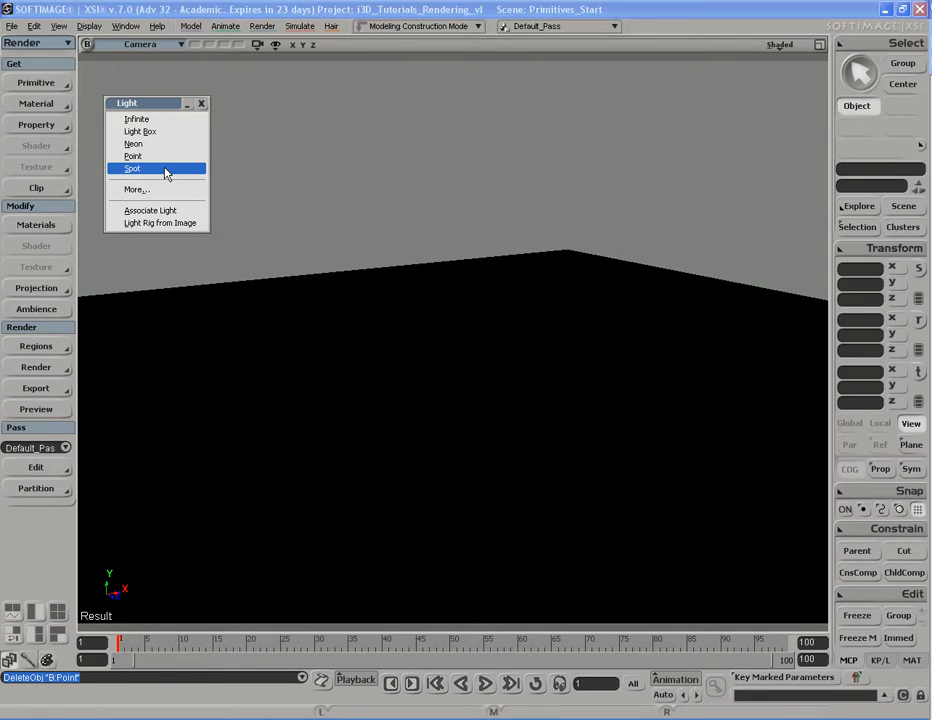
Add a spot light, move its root above the primitives to about X 7.97, Y 13.88, Z 5.36, and close its settings.
key("v")
left_click_drag(484, 422, 524, 411)
middle_click_drag(548, 434, 539, 375)
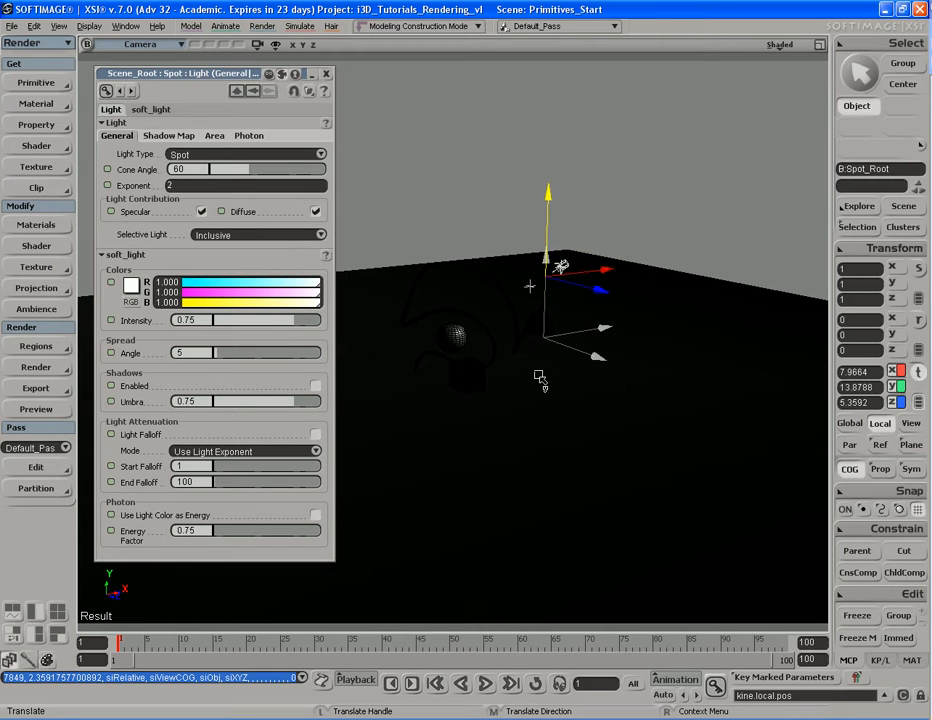
key("space")
key("s")
mouse_move(540, 347)
left_mouse_down()
mouse_move(543, 366)
mouse_move(544, 348)
left_mouse_up()
scroll(543, 366, "up", 3)
key("s")
right_click_drag(543, 347, 555, 327)
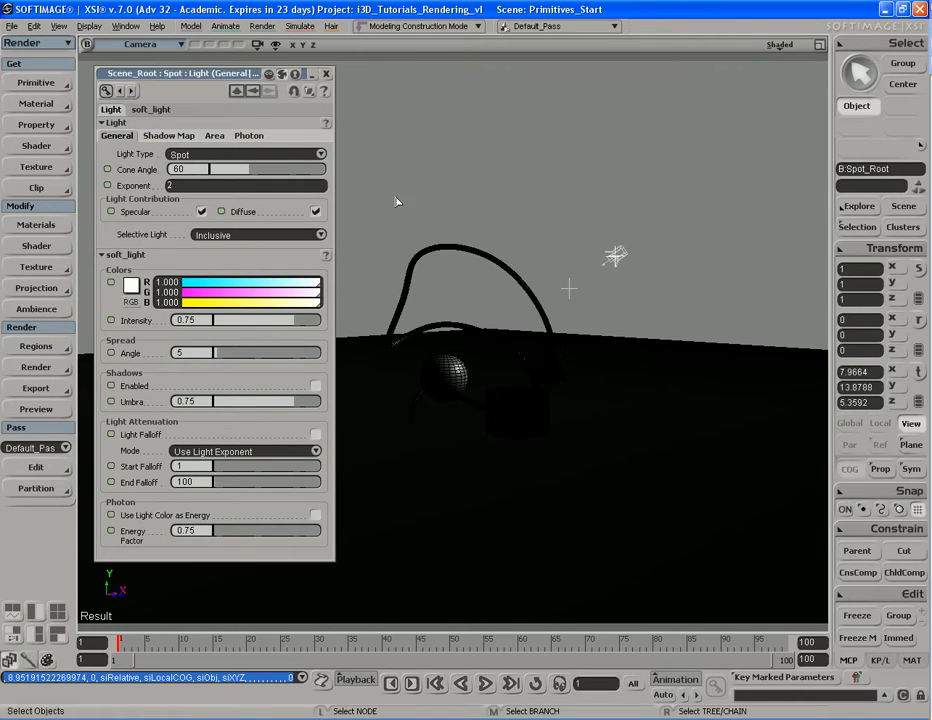
left_click(326, 74)
key("s")
right_click_drag(480, 334, 565, 312)
key("s")
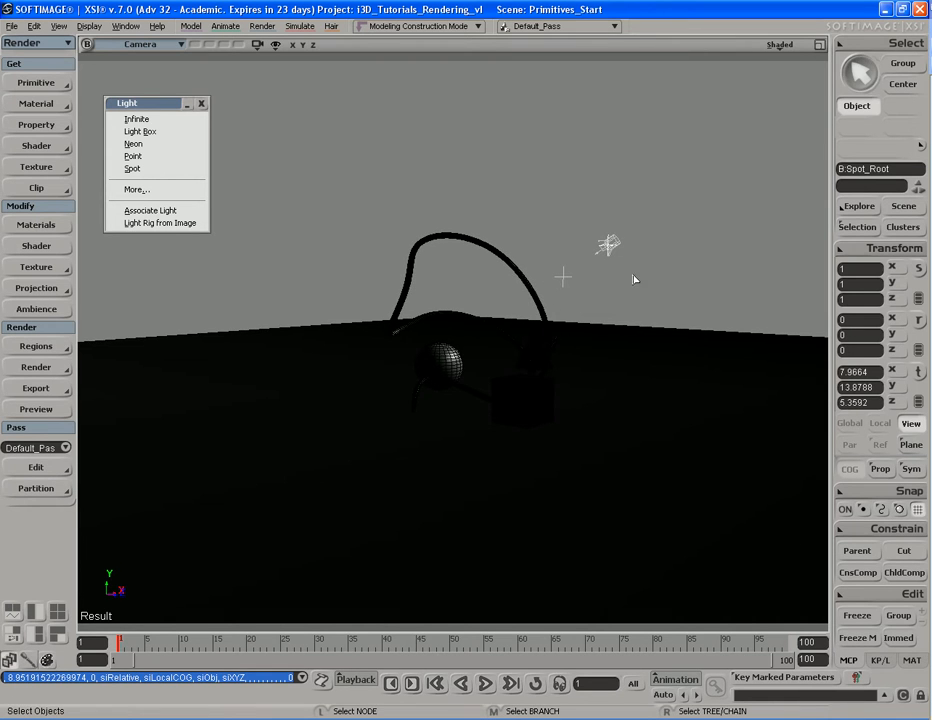
Move the spot light's interest to about X -4.315, Y -4.407, Z -3.749.
left_click(563, 276)
key("s")
key("f")
scroll(553, 354, "down", 5)
key("s")
left_click_drag(552, 354, 535, 352)
mouse_move(535, 352)
right_mouse_down()
mouse_move(533, 330)
mouse_move(525, 354)
right_mouse_up()
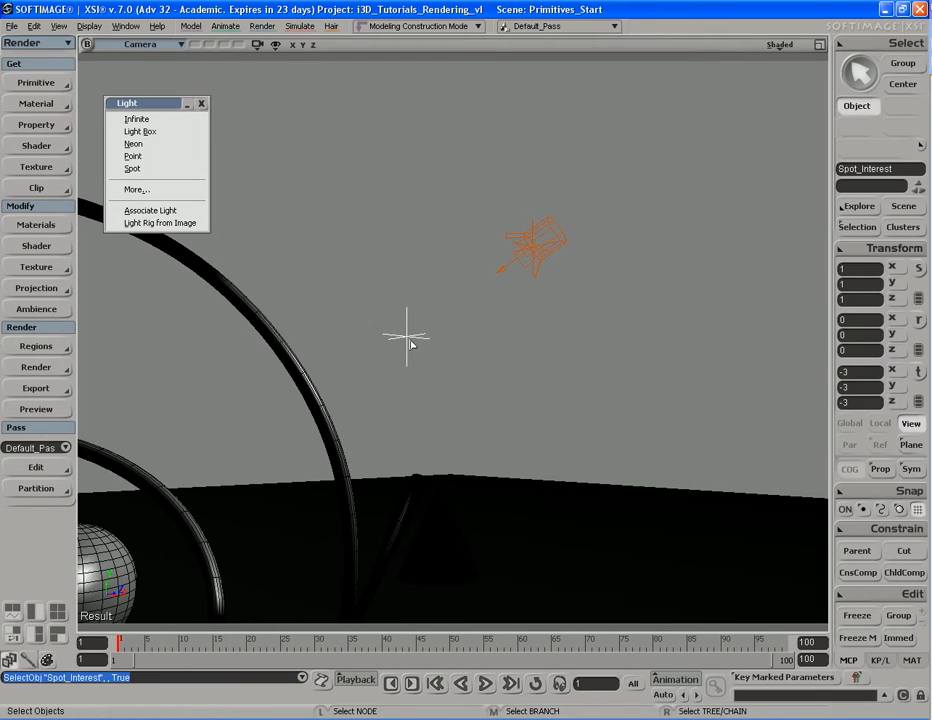
key("v")
key("s")
right_click_drag(486, 392, 540, 414)
left_click_drag(541, 414, 493, 454)
key("space")
key("s")
right_click_drag(386, 397, 478, 357)
key("s")
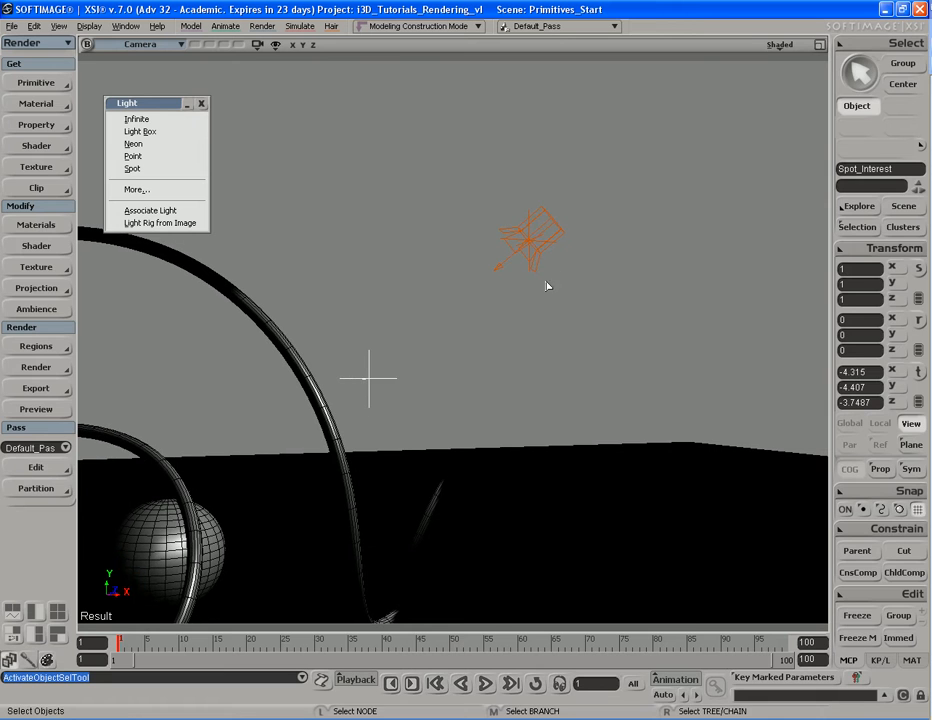
Move the spot light itself away from its root to about X 2.61, Y -0.16, Z 0.95.
left_click(533, 218)
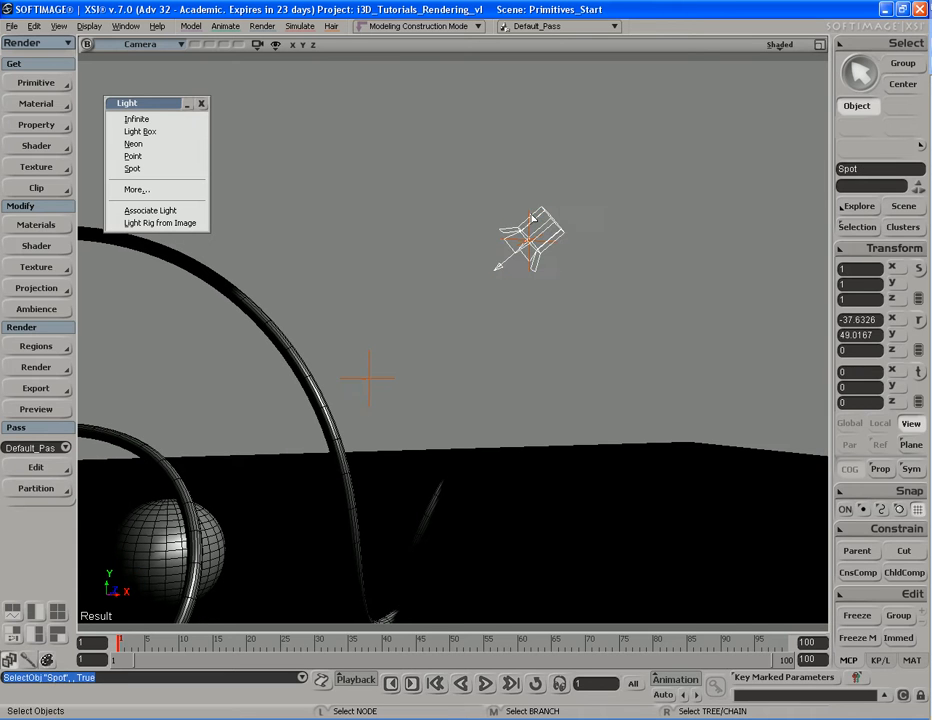
key("v")
left_click_drag(520, 399, 603, 366)
Move the spot light's root to about X 8.37, Y 14.32, Z 5.54.
left_click(537, 256)
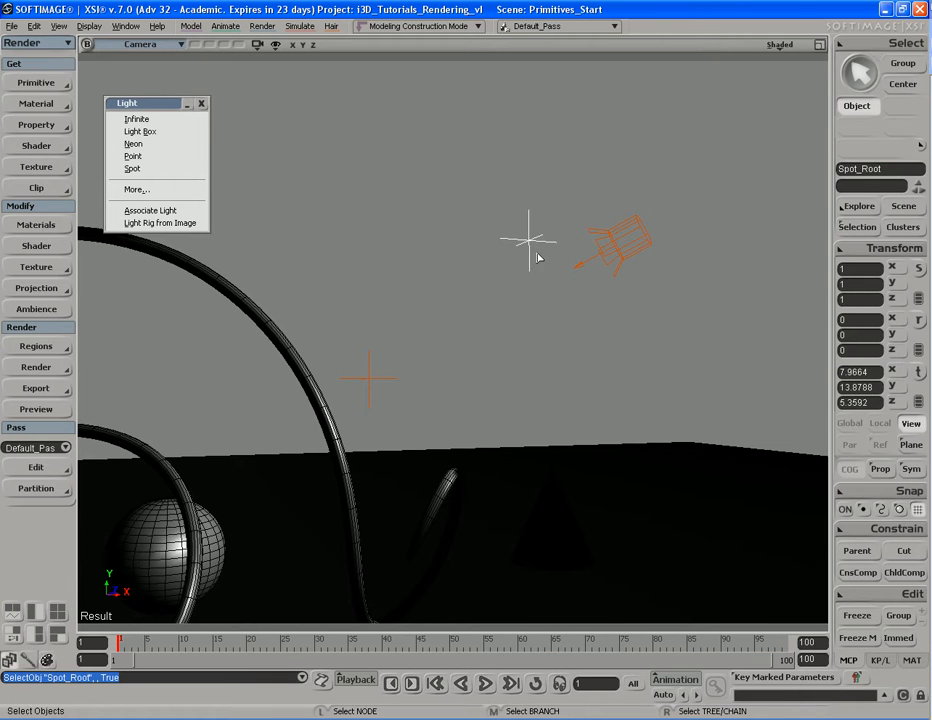
mouse_move(533, 389)
left_mouse_down()
mouse_move(551, 389)
mouse_move(599, 331)
mouse_move(589, 314)
mouse_move(506, 352)
mouse_move(549, 374)
mouse_move(524, 349)
mouse_move(528, 324)
mouse_move(551, 377)
mouse_move(539, 381)
left_mouse_up()
key("space")
Select the spot light, its interest and its root in turn to identify the light's three parts.
left_click(625, 224)
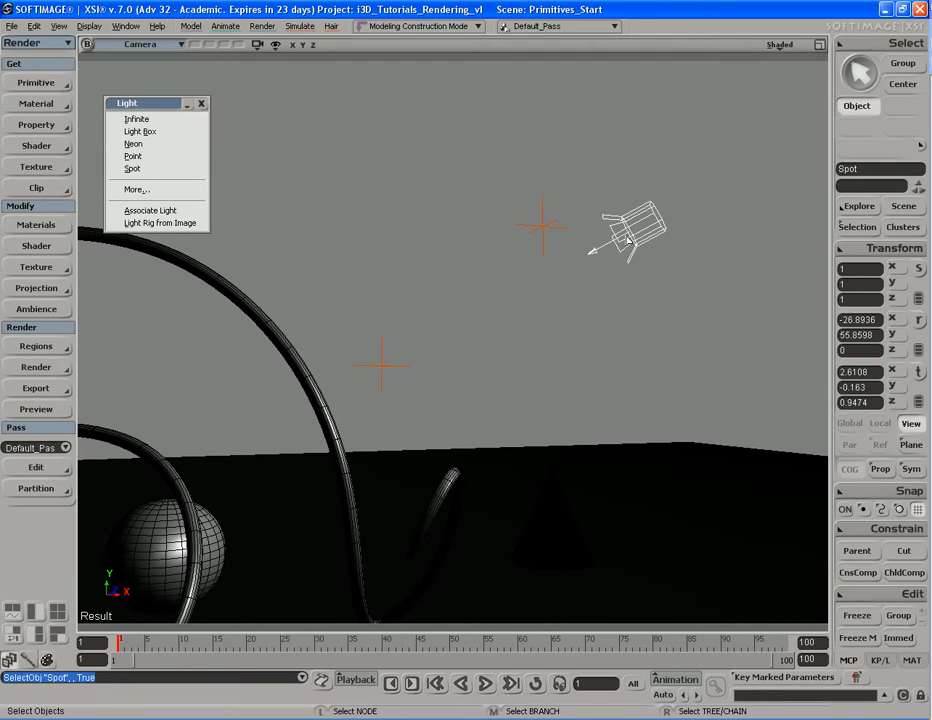
left_click(394, 369)
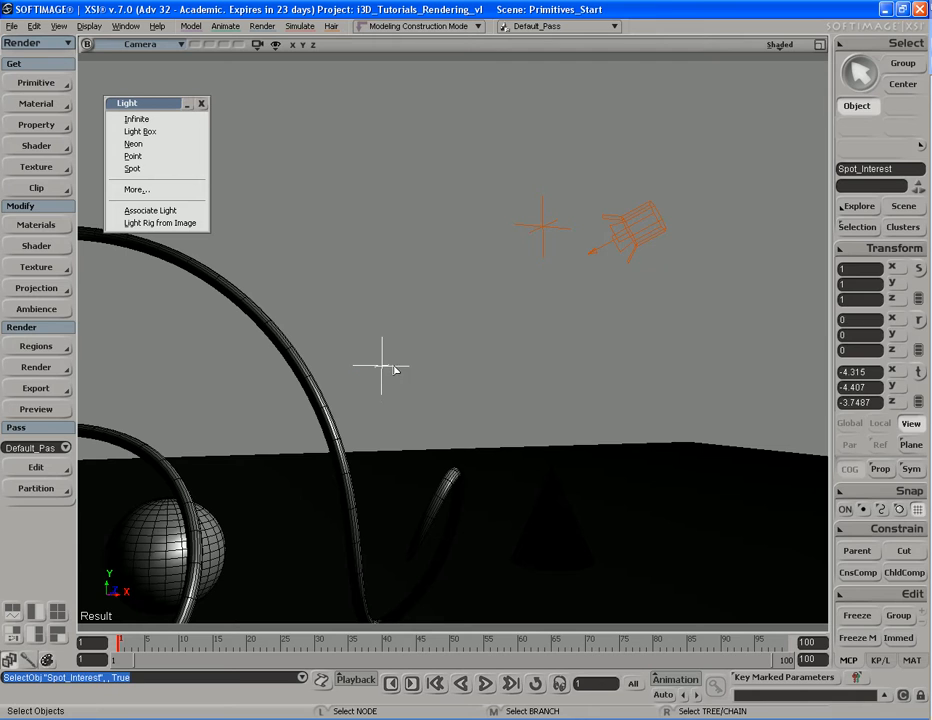
left_click(545, 245)
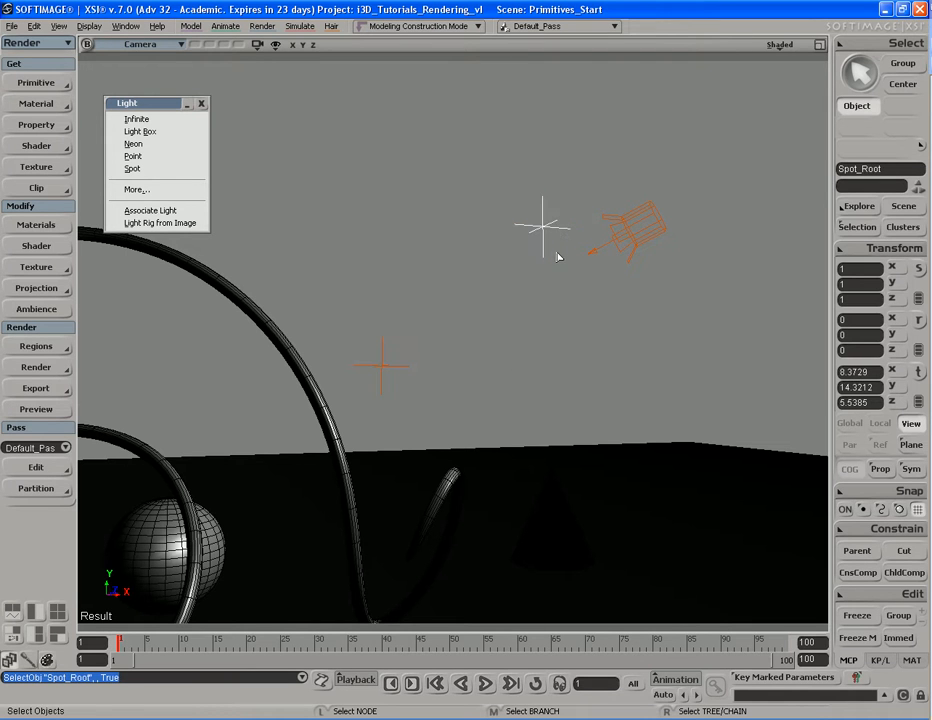
key("s")
right_click_drag(543, 366, 560, 316)
Move the spot light itself to about X 3.60, Y -1.50, Z 1.77.
left_click(642, 240)
key("s")
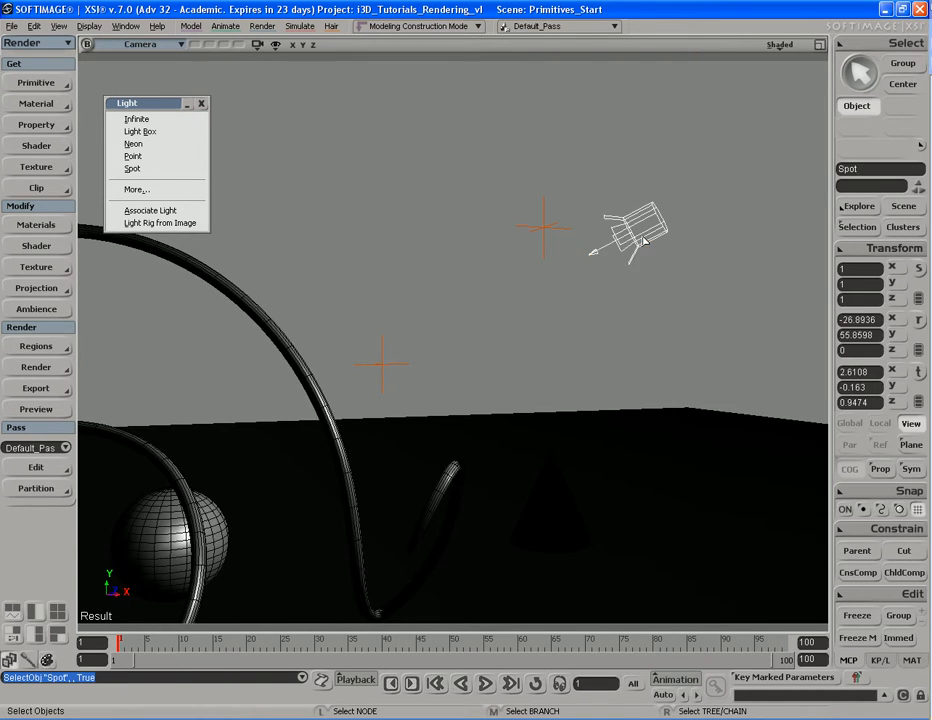
right_click_drag(616, 298, 578, 324)
key("v")
left_click_drag(591, 327, 630, 366)
key("space")
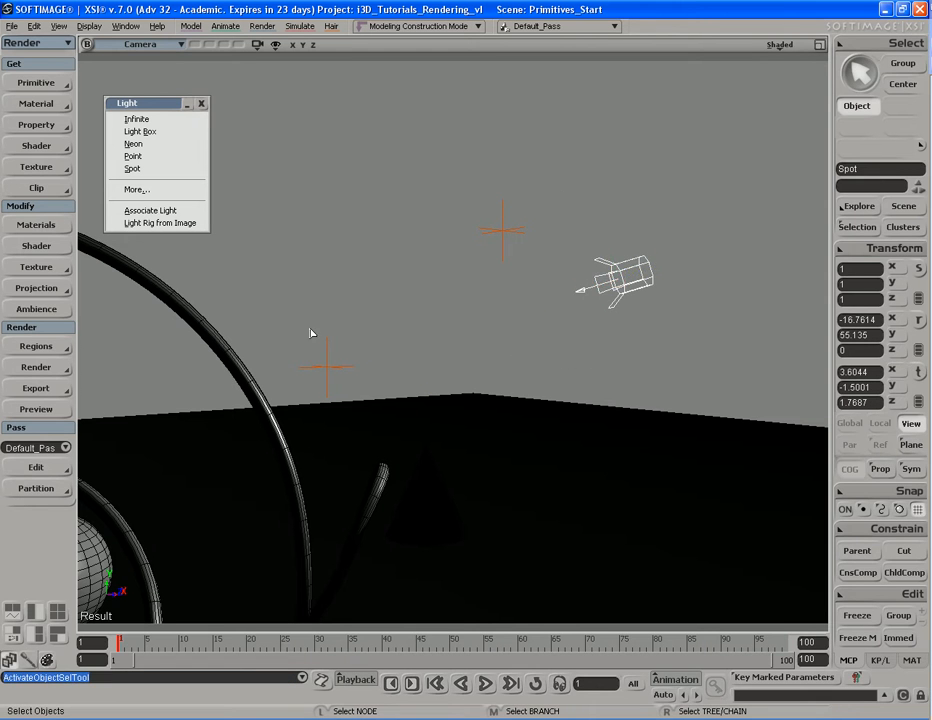
Open the spot light's settings and raise its intensity to about 0.986.
left_click_drag(310, 339, 381, 386)
left_click_drag(610, 254, 657, 300)
key("s")
right_click_drag(560, 327, 545, 347)
key("s")
middle_click_drag(545, 347, 546, 340)
right_click_drag(546, 340, 550, 279)
key("s")
key("s")
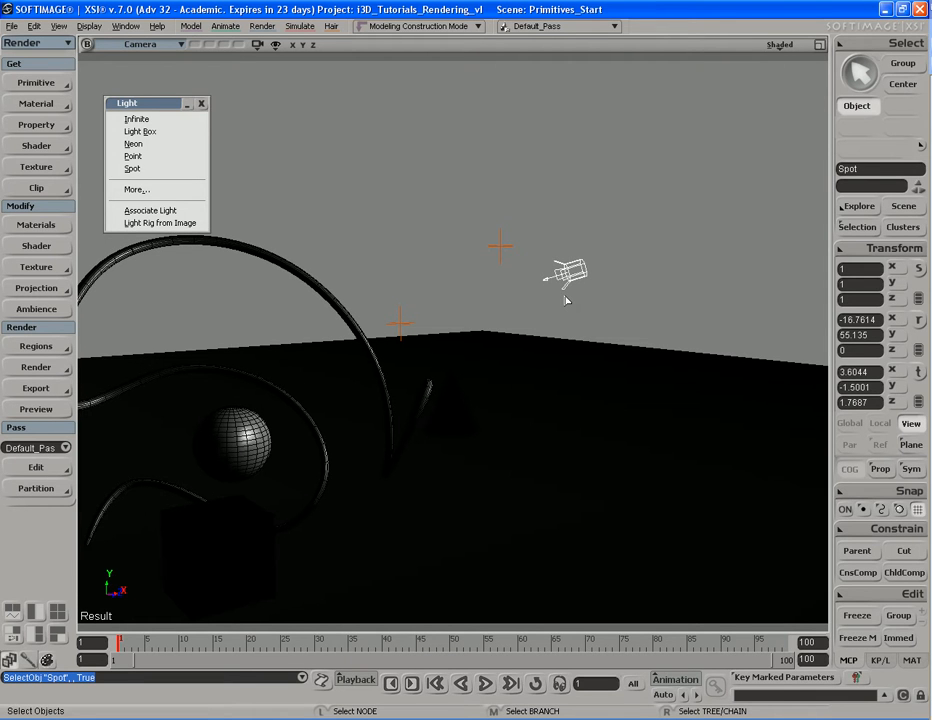
key("Return")
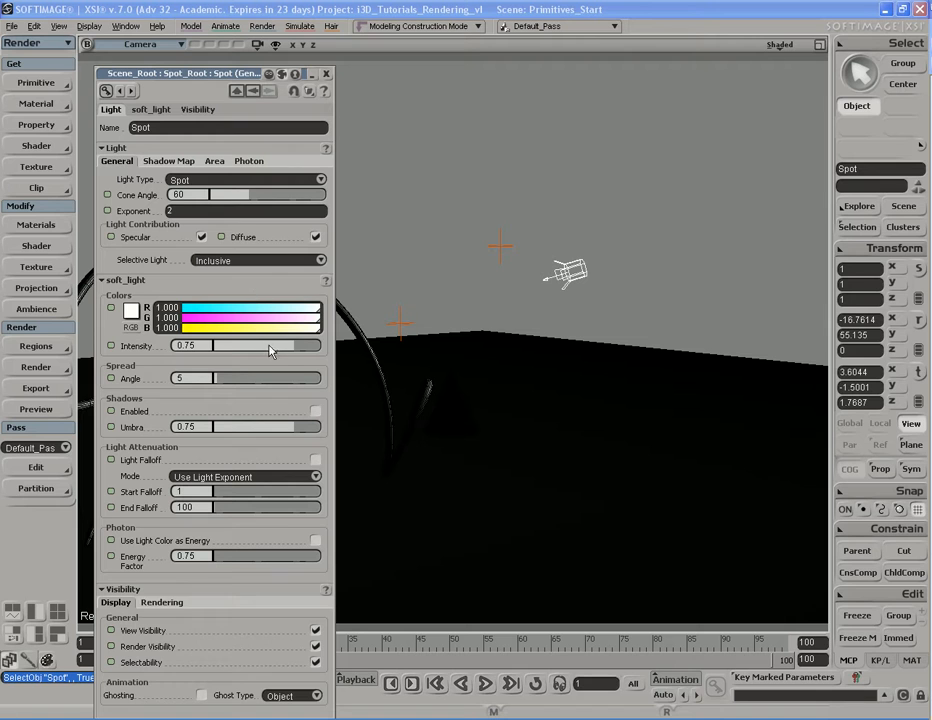
left_click_drag(283, 352, 311, 349)
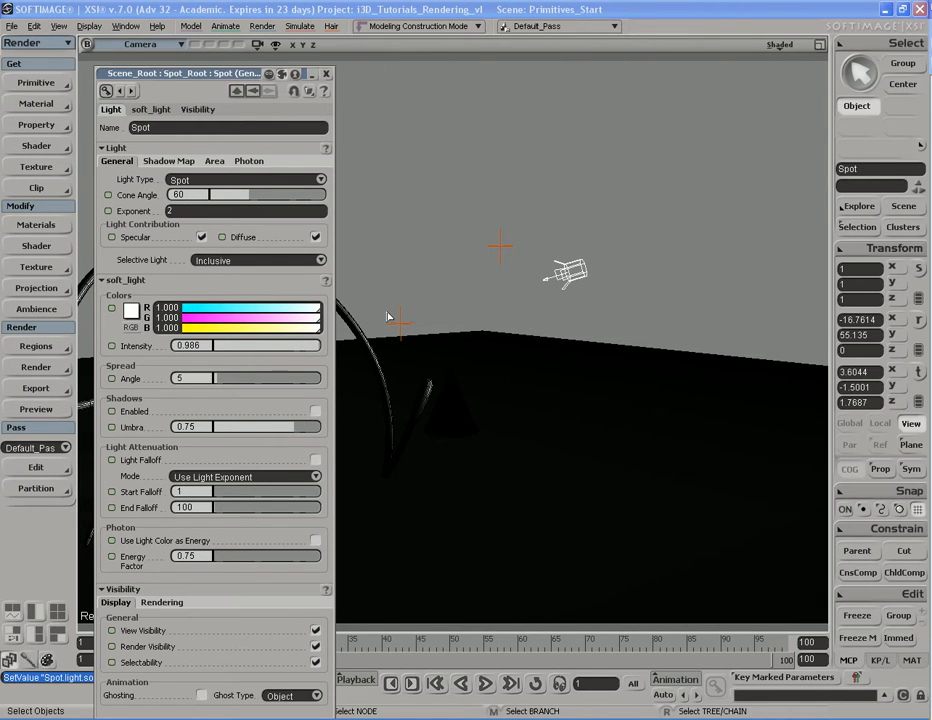
Try to rotate the spot light freehand.
key("s")
left_click_drag(426, 313, 445, 295)
right_click_drag(445, 295, 456, 306)
key("s")
middle_click_drag(456, 306, 448, 310)
left_click_drag(448, 310, 472, 295)
key("c")
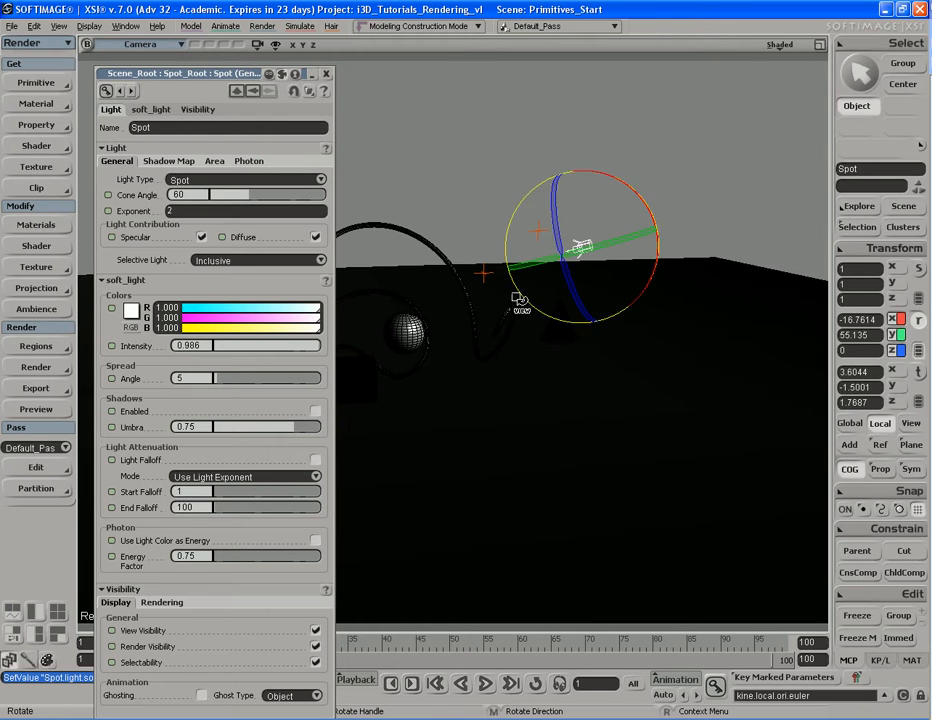
left_click_drag(574, 286, 578, 279)
key("s")
right_click_drag(462, 246, 472, 285)
key("space")
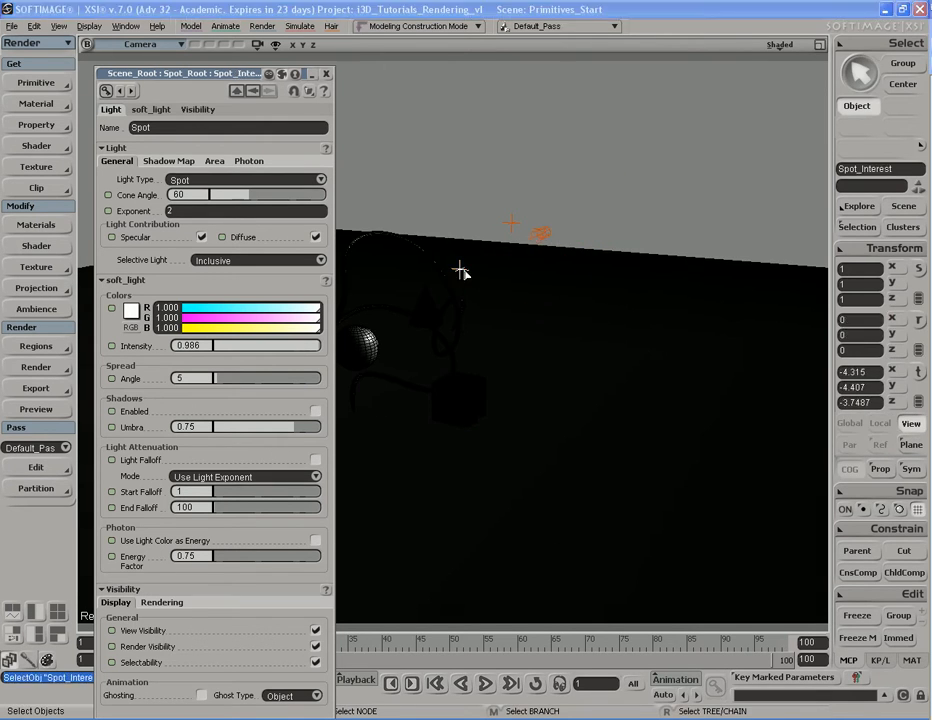
Aim the spot light across the primitives by moving its interest to about X -12.14, Y -11.63, Z -11.63.
left_click(462, 272)
key("s")
left_click_drag(450, 309, 502, 302)
right_click_drag(502, 303, 476, 296)
key("v")
left_click_drag(496, 310, 397, 381)
key("s")
right_click_drag(397, 381, 476, 343)
key("space")
key("s")
middle_click_drag(476, 343, 476, 349)
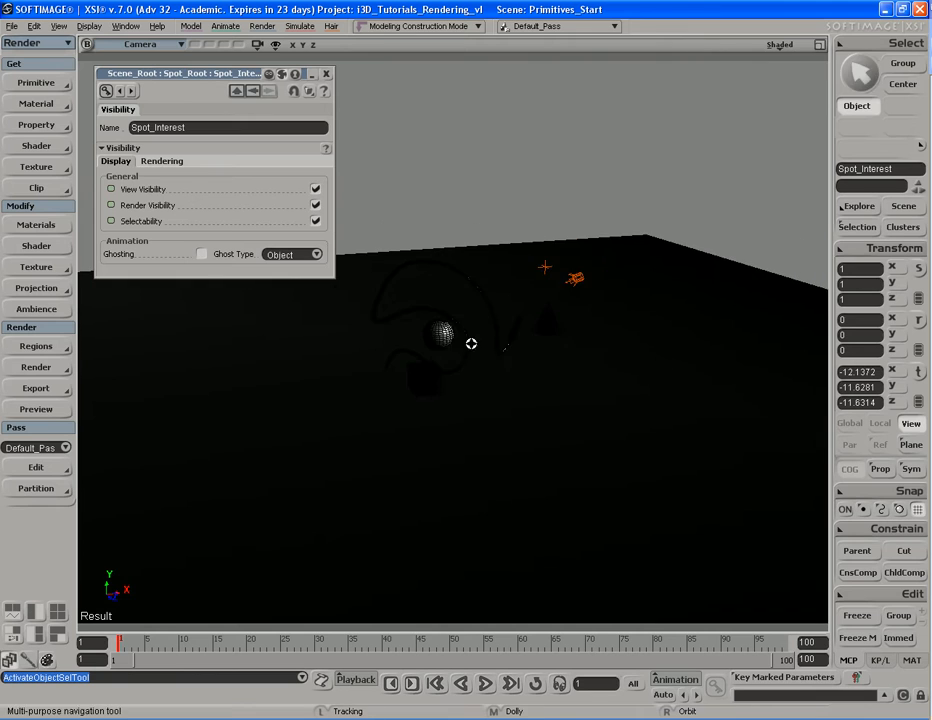
Preview the spot light's effect on the primitives in a render region, redrawing it so the light stays selectable outside.
key("s")
right_click_drag(476, 349, 471, 342)
key("q")
mouse_move(395, 234)
left_mouse_down()
mouse_move(680, 366)
mouse_move(677, 413)
left_mouse_up()
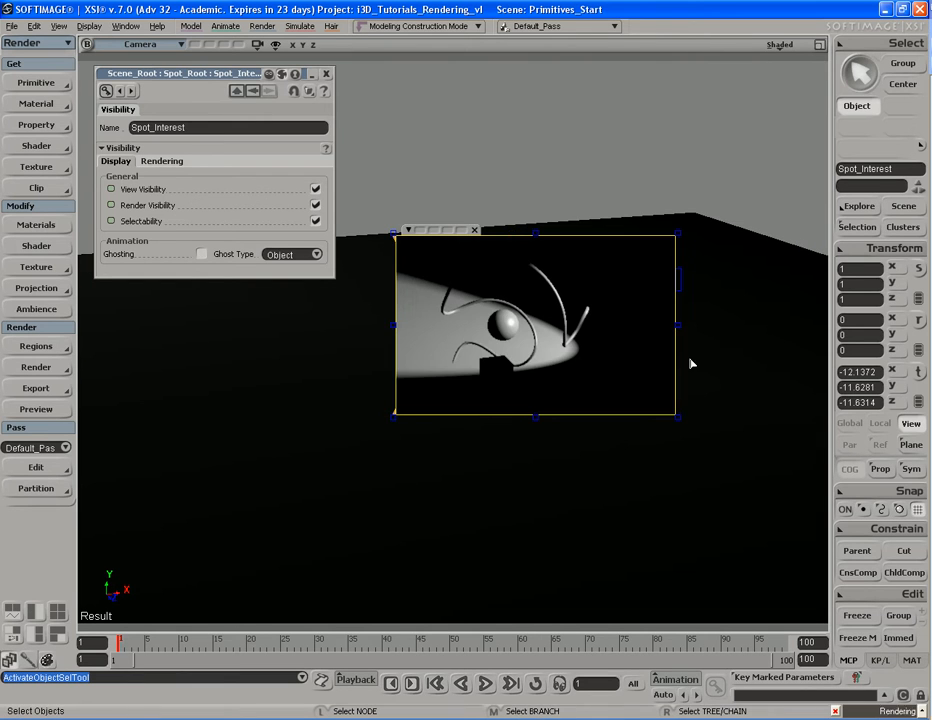
key("q")
middle_click(649, 349)
left_click_drag(649, 200, 364, 405)
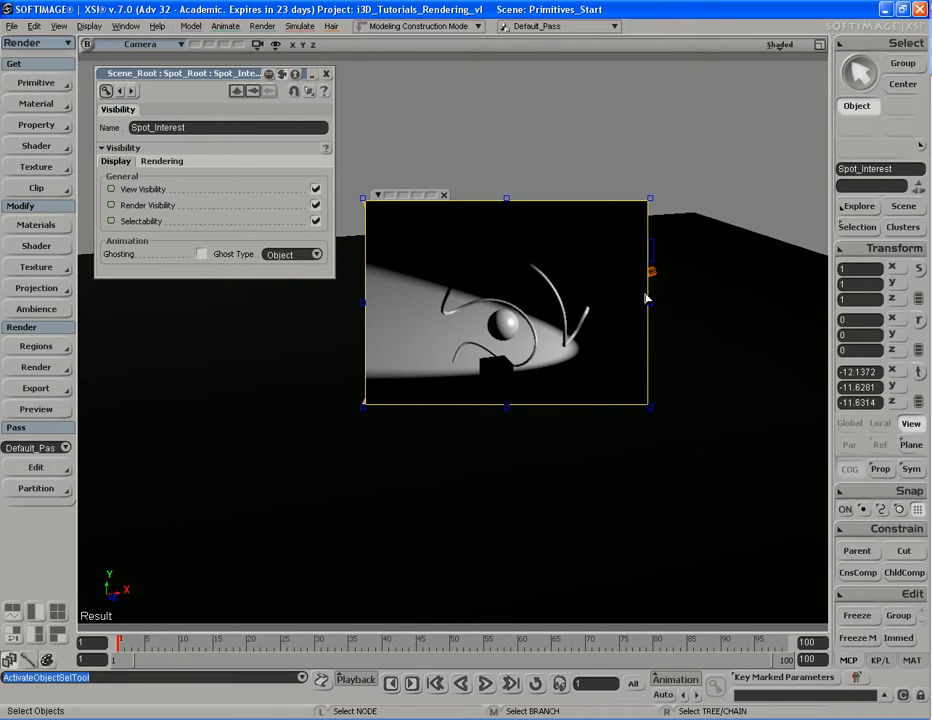
Close the interest's settings, then enable shadows for the spot light with an umbra of 0.
left_click(326, 74)
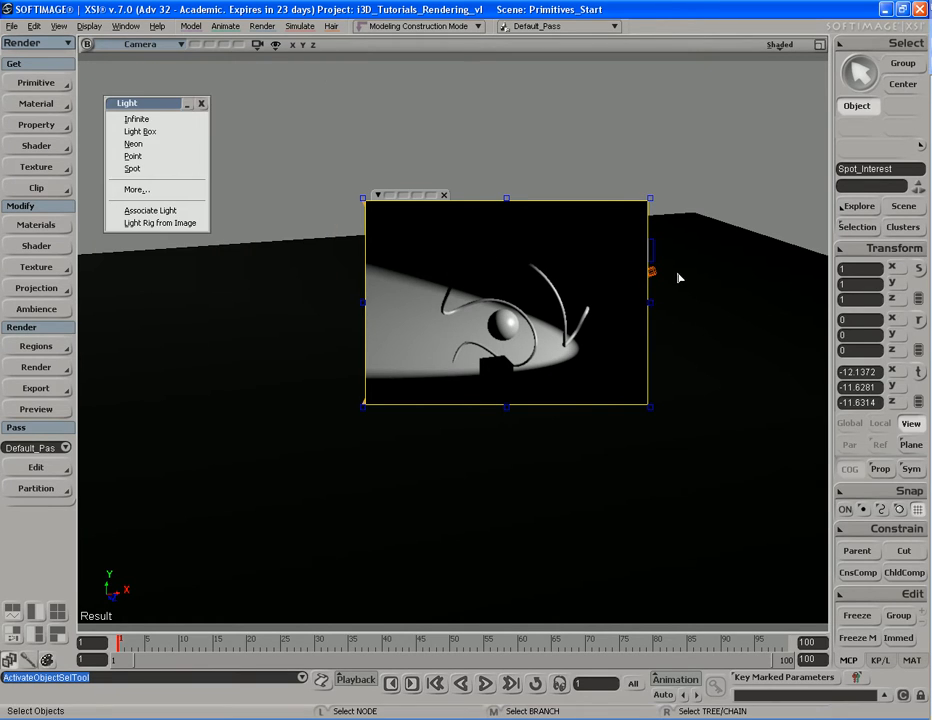
left_click(650, 273)
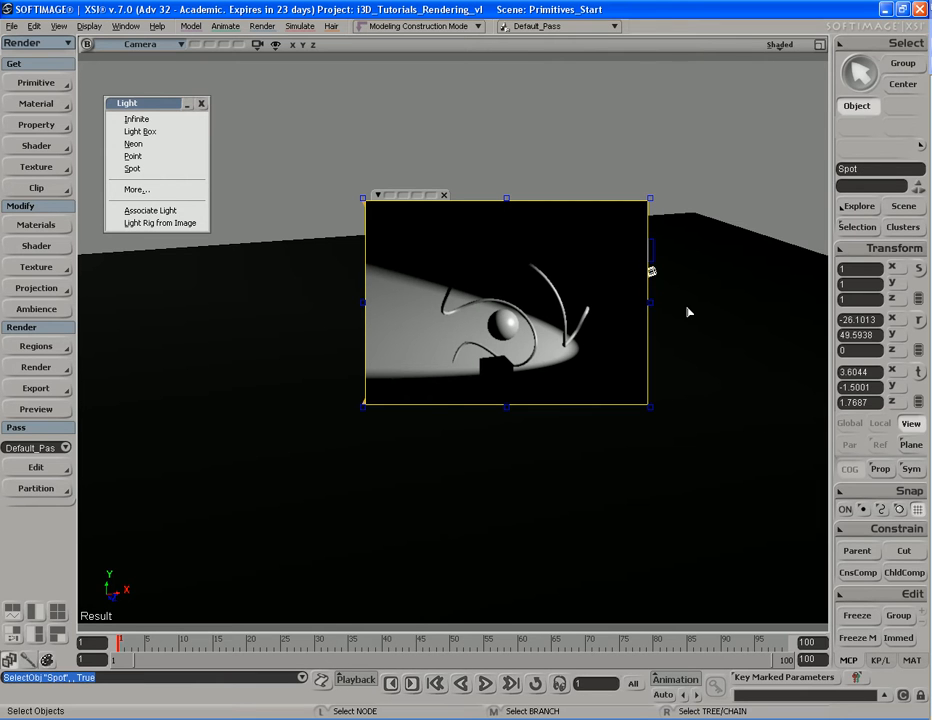
key("Return")
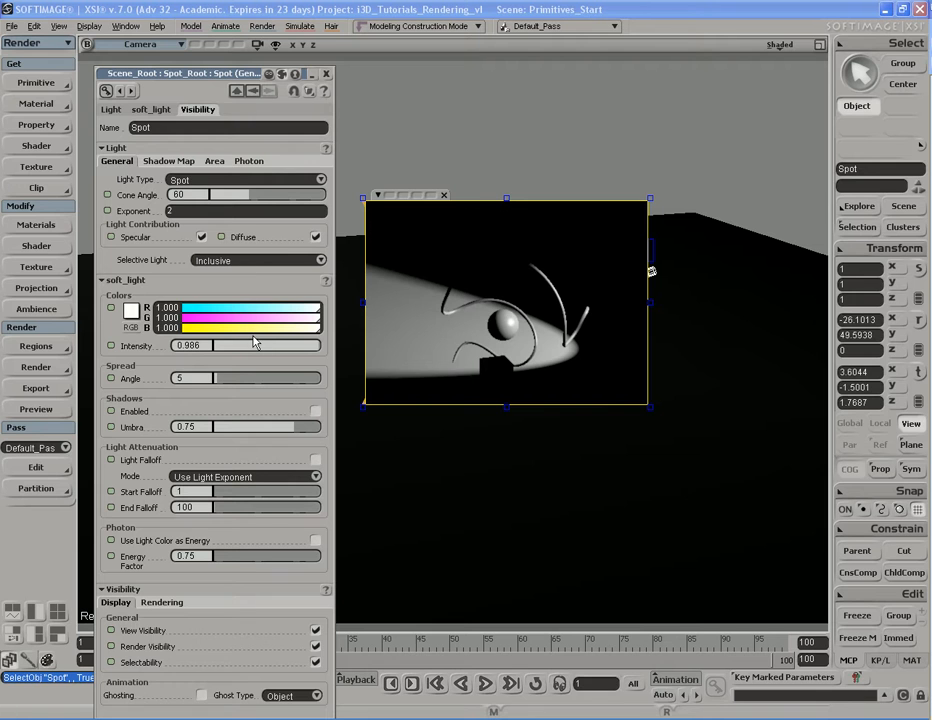
left_click(316, 411)
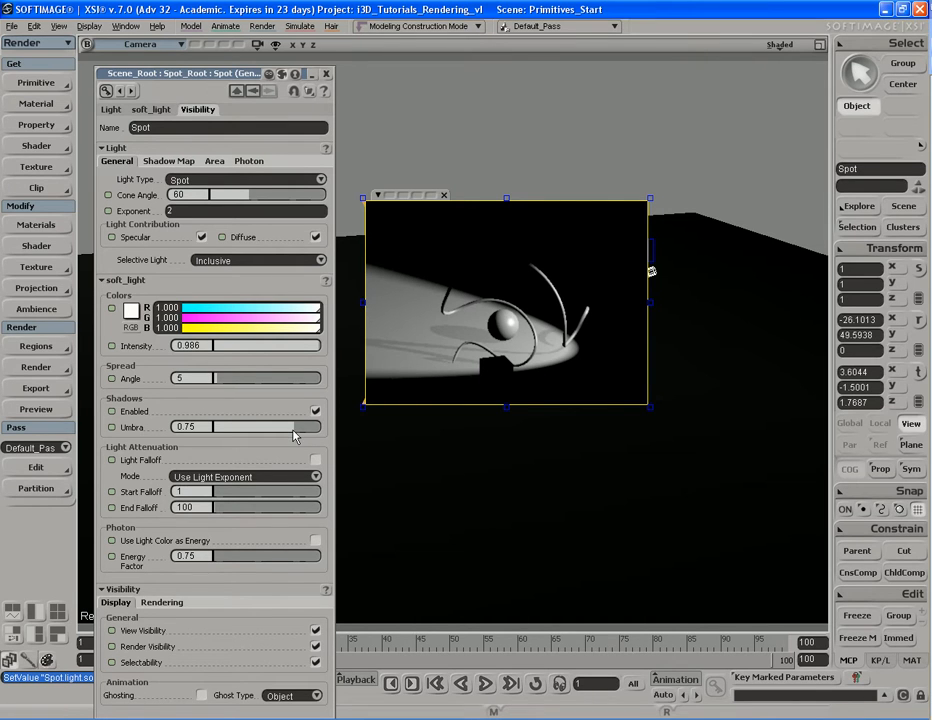
left_click(294, 432)
left_click_drag(294, 432, 179, 427)
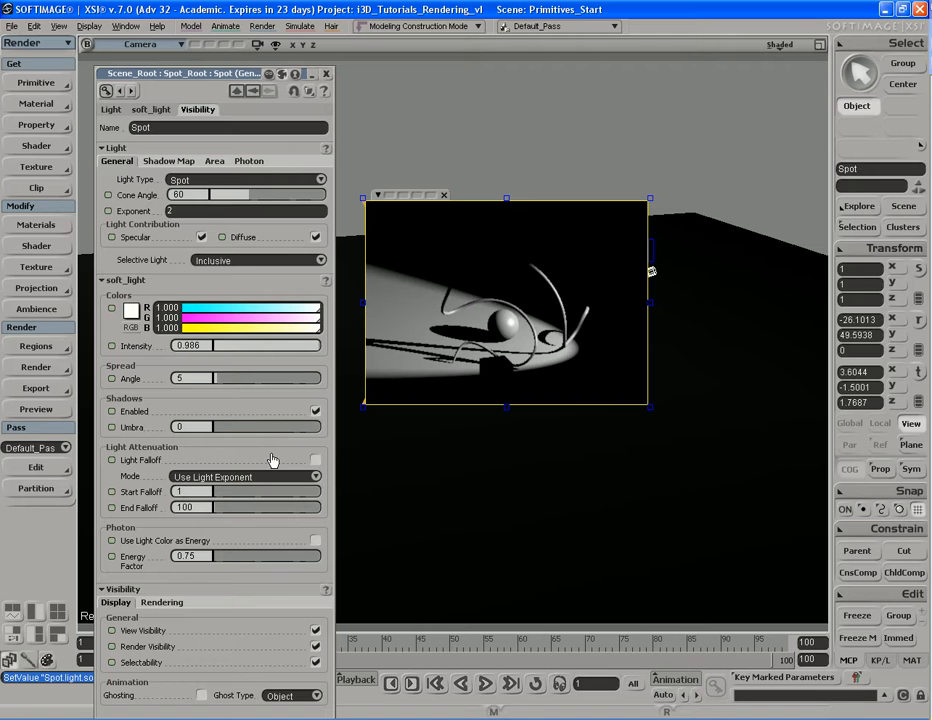
Enable light falloff on the spot light and set its intensity to 1000.
left_click(316, 463)
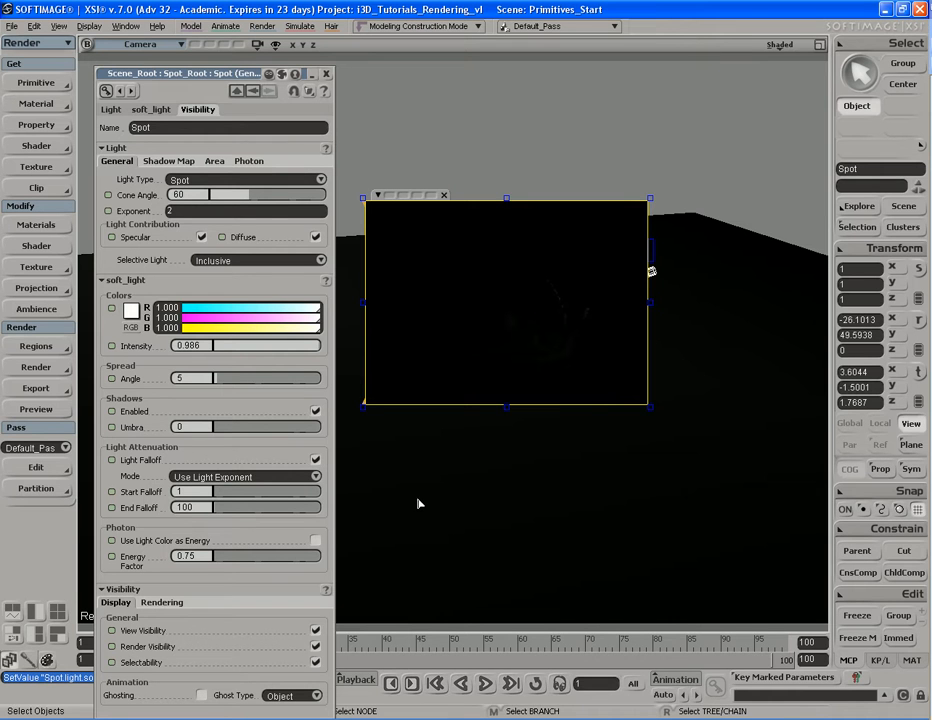
double_click(203, 345)
type("1000")
key("Return")
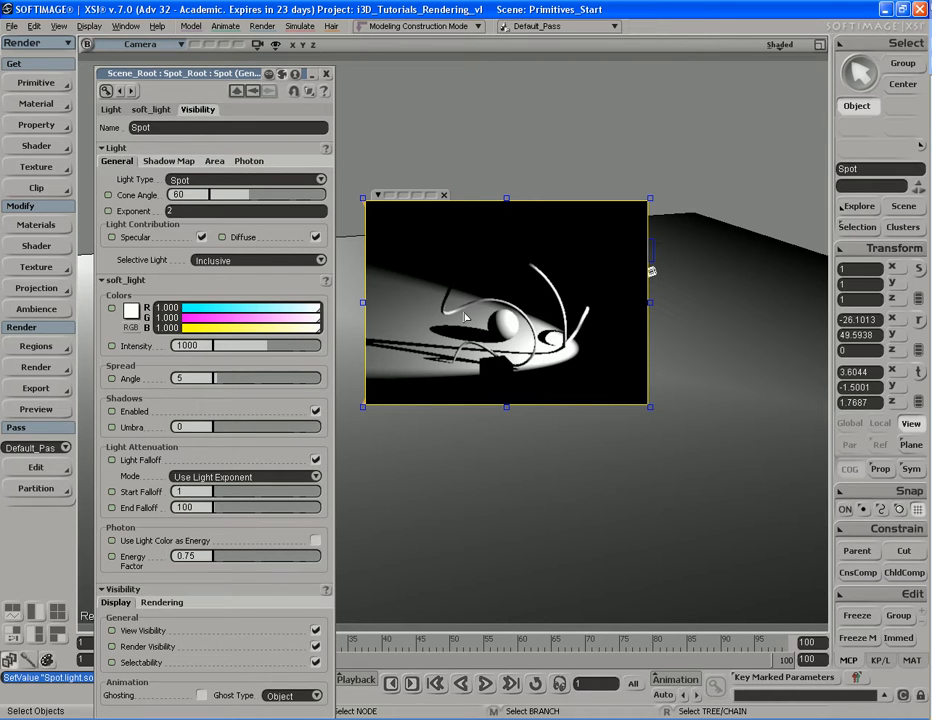
Preview the spot light's falloff over the floor and primitives in a wider render region.
key("s")
left_click_drag(390, 445, 514, 442)
middle_click_drag(514, 442, 503, 443)
key("q")
left_click_drag(385, 197, 766, 417)
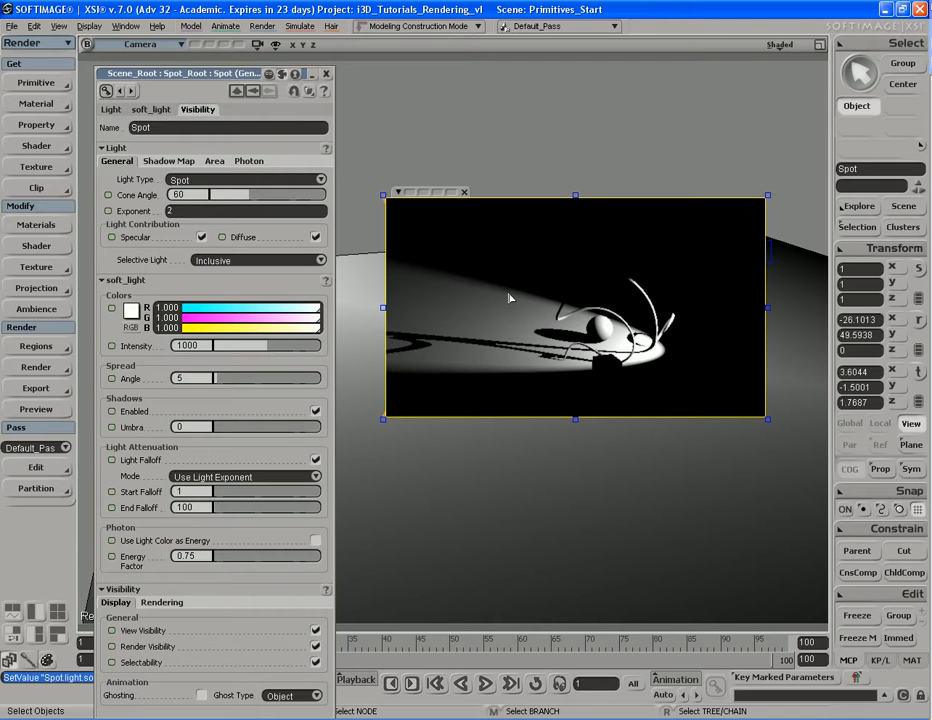
Hide the render region and enable the shadow map for the spot light.
key("q")
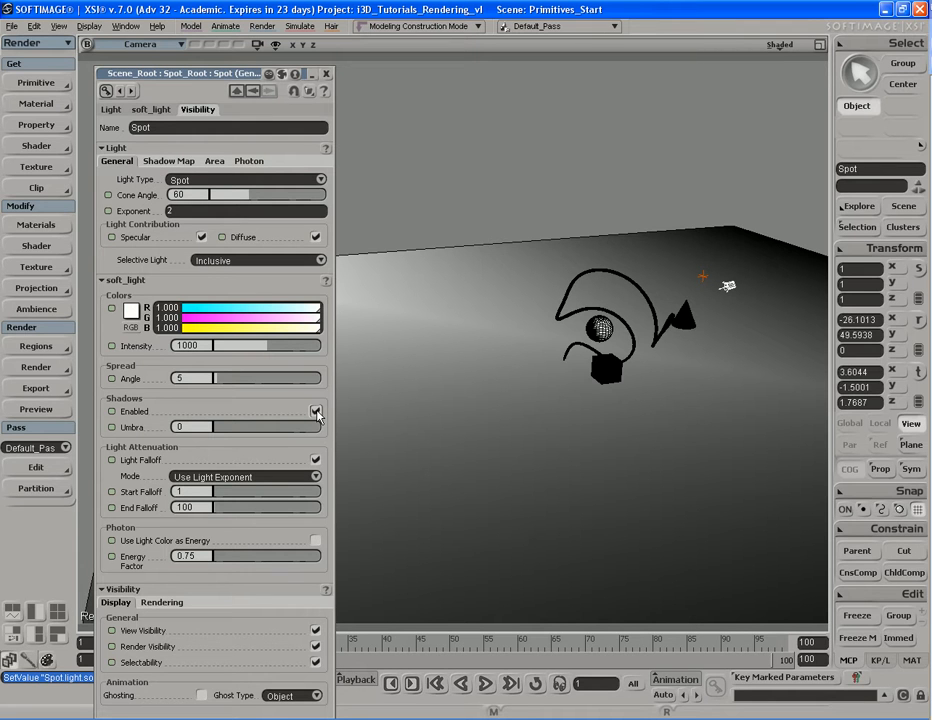
left_click(172, 162)
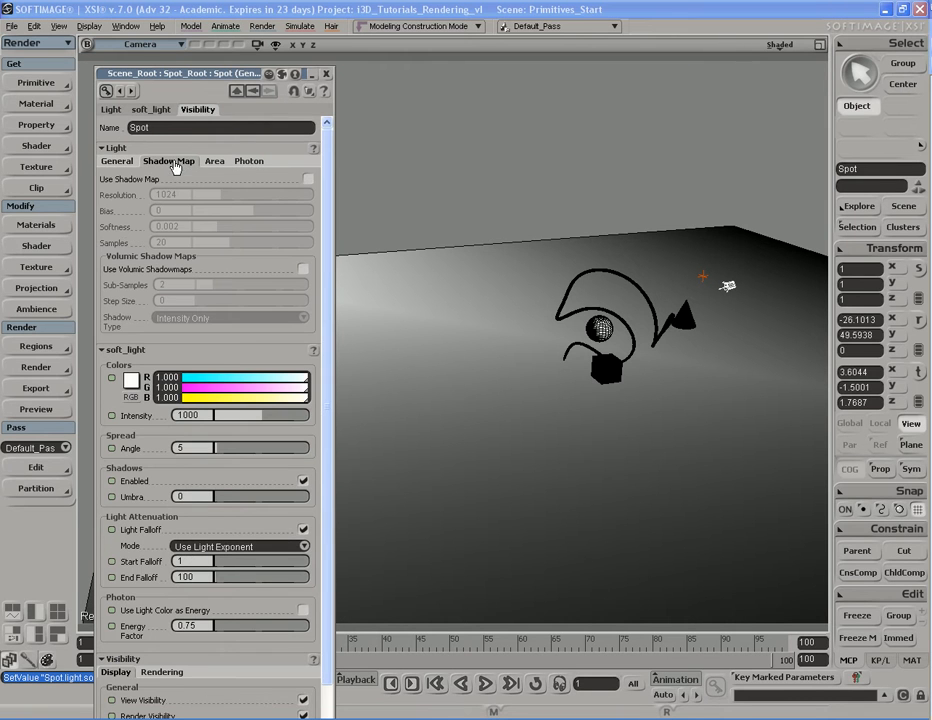
left_click(308, 180)
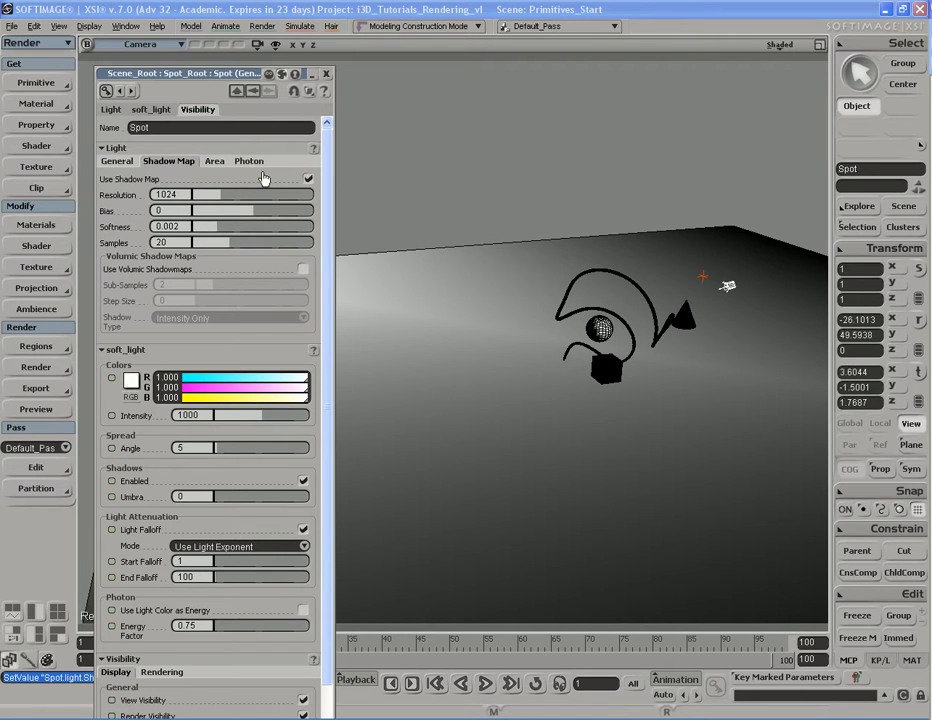
left_click(116, 161)
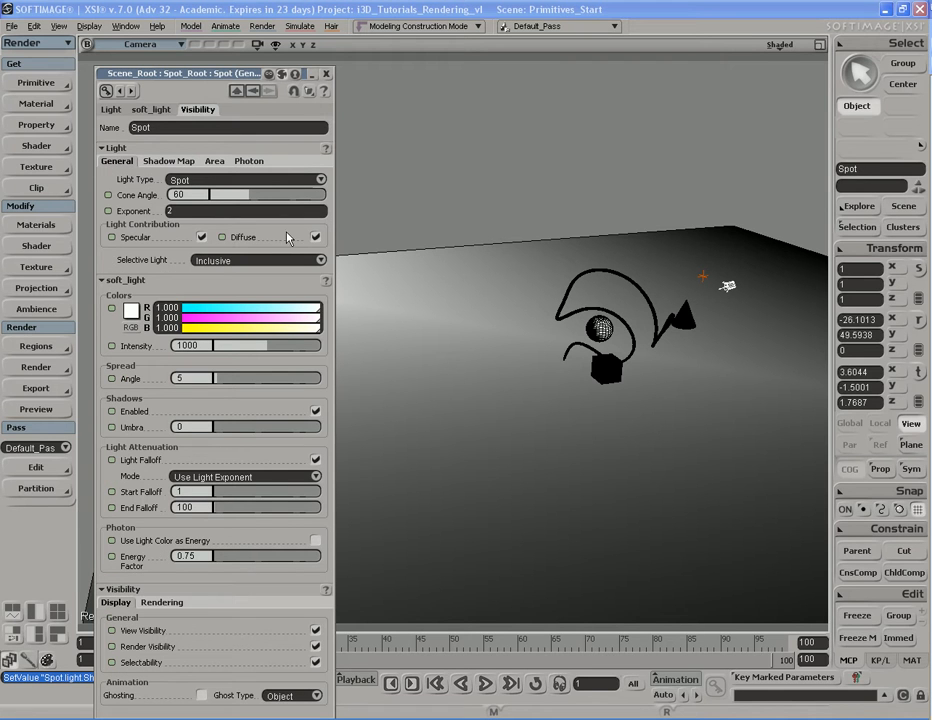
left_click(168, 161)
left_click(117, 164)
left_click(178, 161)
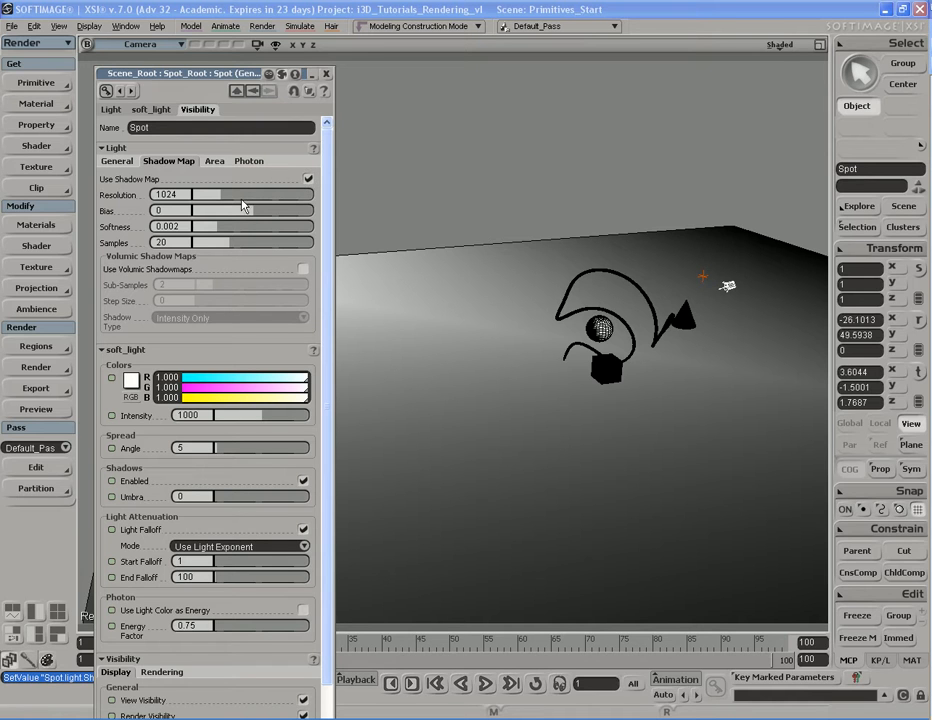
Preview the spot light's shadow-mapped shadows on the primitives in a new render region.
double_click(183, 194)
left_click(183, 194)
type("q")
left_click(412, 327)
key("q")
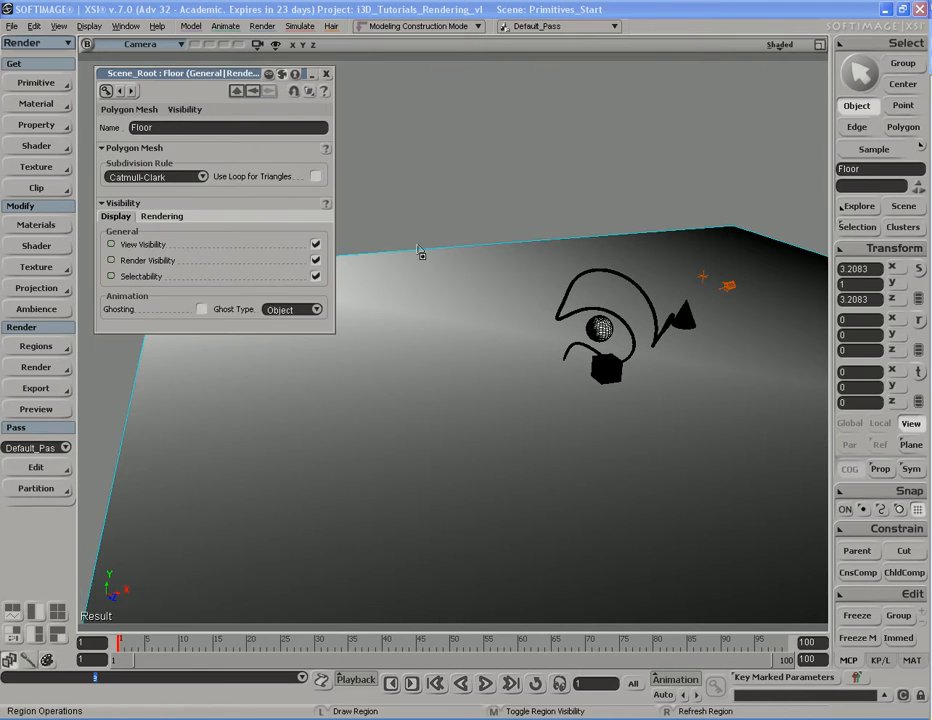
left_click_drag(403, 221, 742, 424)
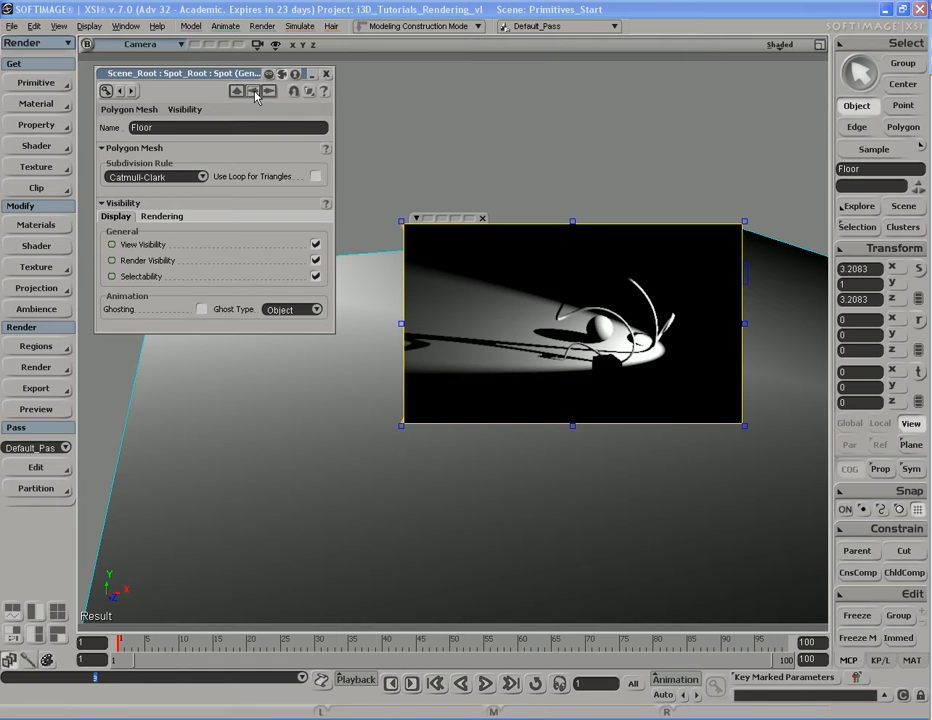
Bring back the spot light's properties and preview the sphere and its shadow in a close-up render region.
left_click(253, 91)
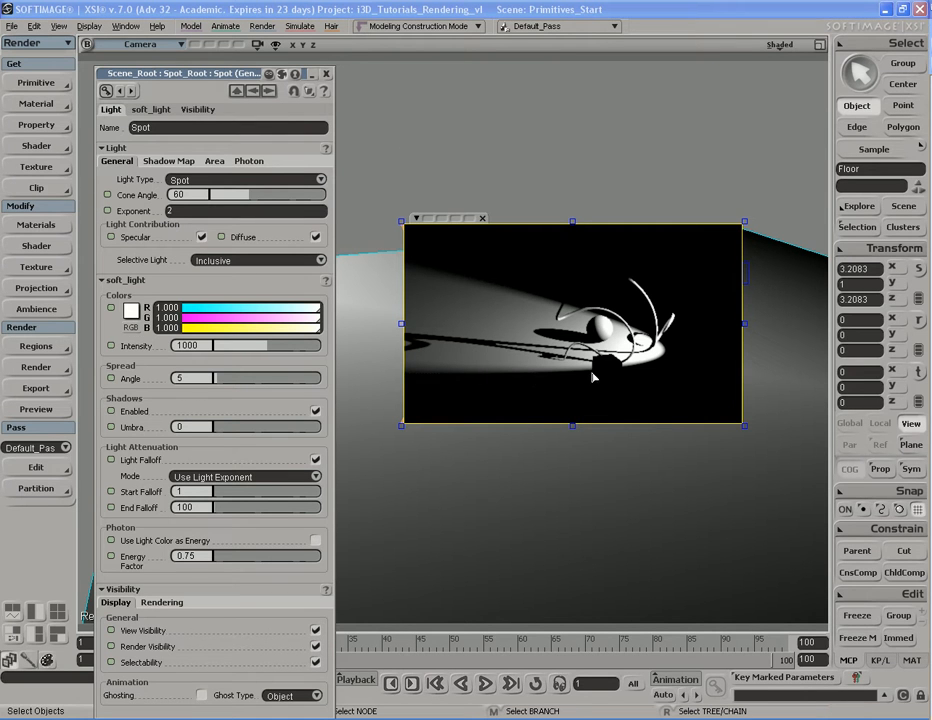
key("q")
middle_click(799, 268)
scroll(650, 411, "up", 4)
key("s")
left_click_drag(798, 375, 589, 400)
scroll(589, 400, "up", 4)
key("s")
left_click_drag(520, 405, 545, 401)
scroll(545, 401, "down", 1)
key("q")
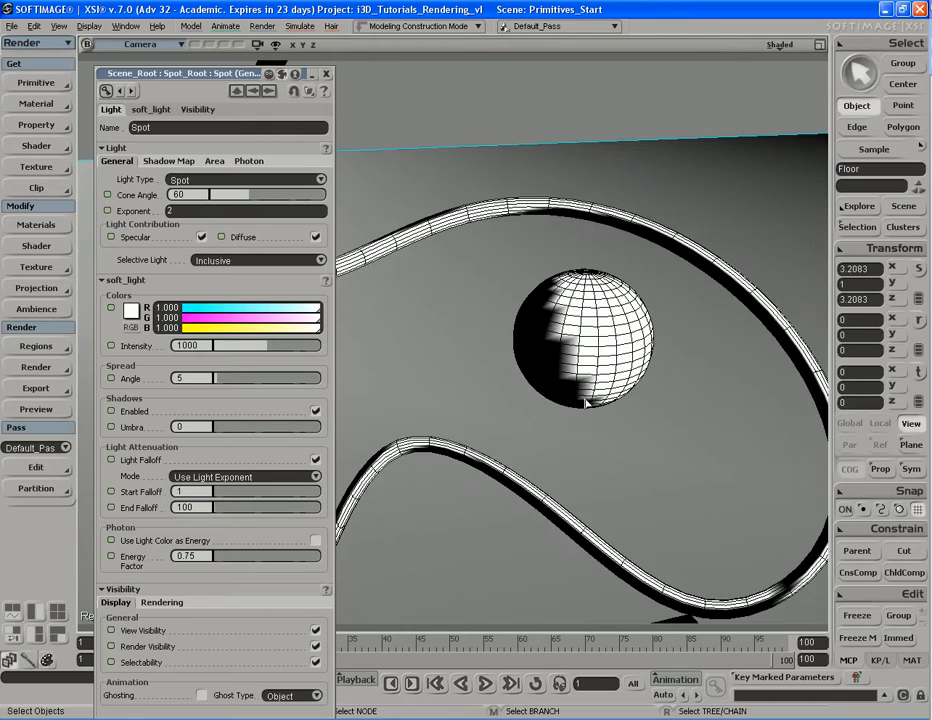
mouse_move(390, 208)
left_mouse_down()
mouse_move(697, 453)
mouse_move(711, 423)
left_mouse_up()
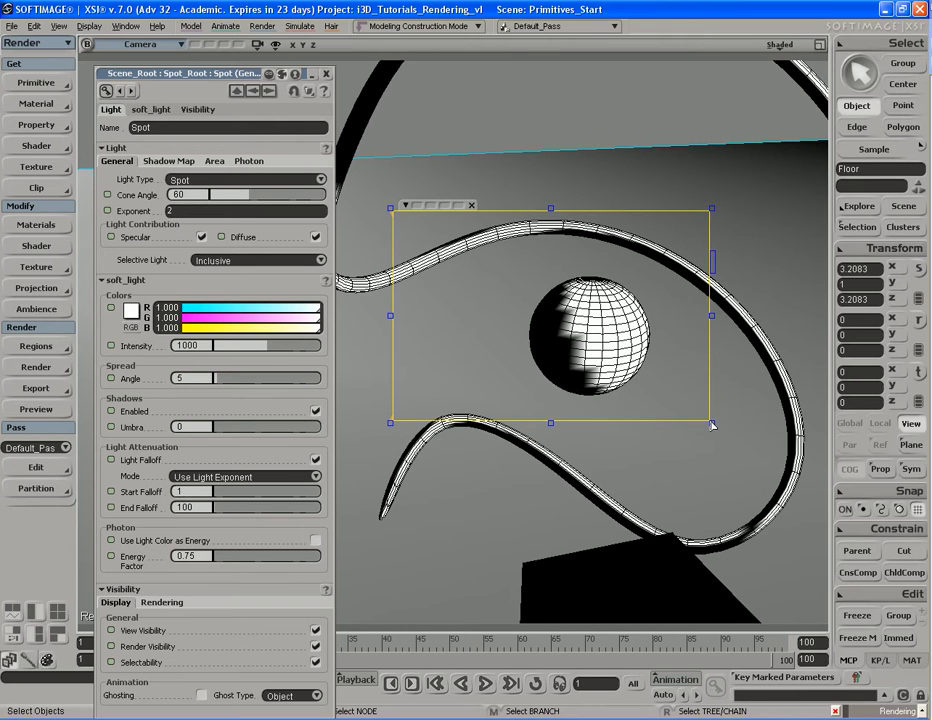
key("q")
left_click_drag(347, 193, 697, 453)
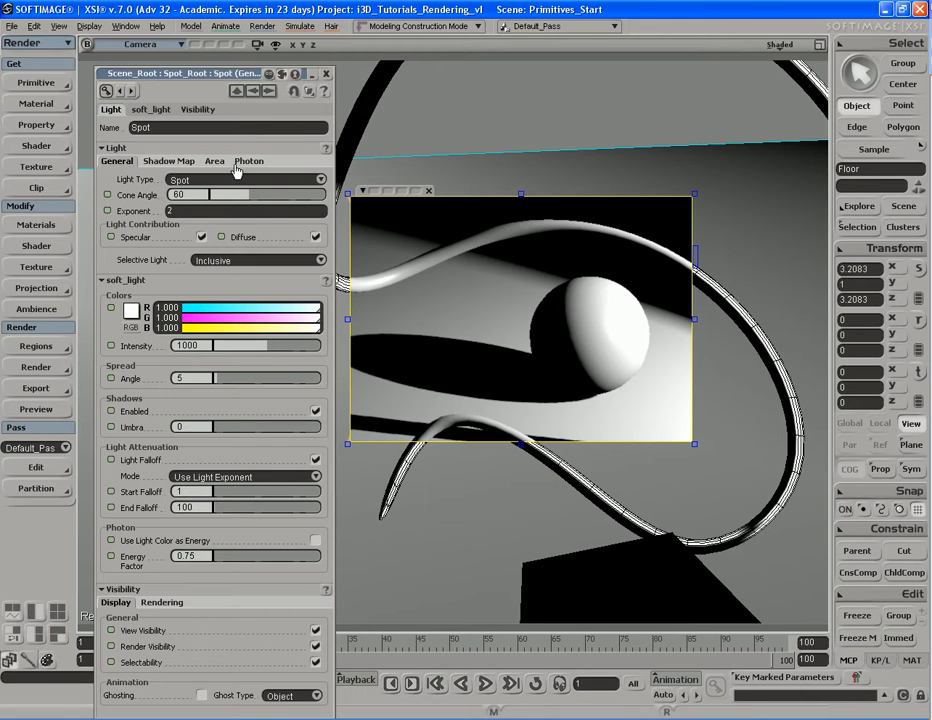
Try shadow map resolutions of 256 and 2048 on the spot light.
left_click(169, 161)
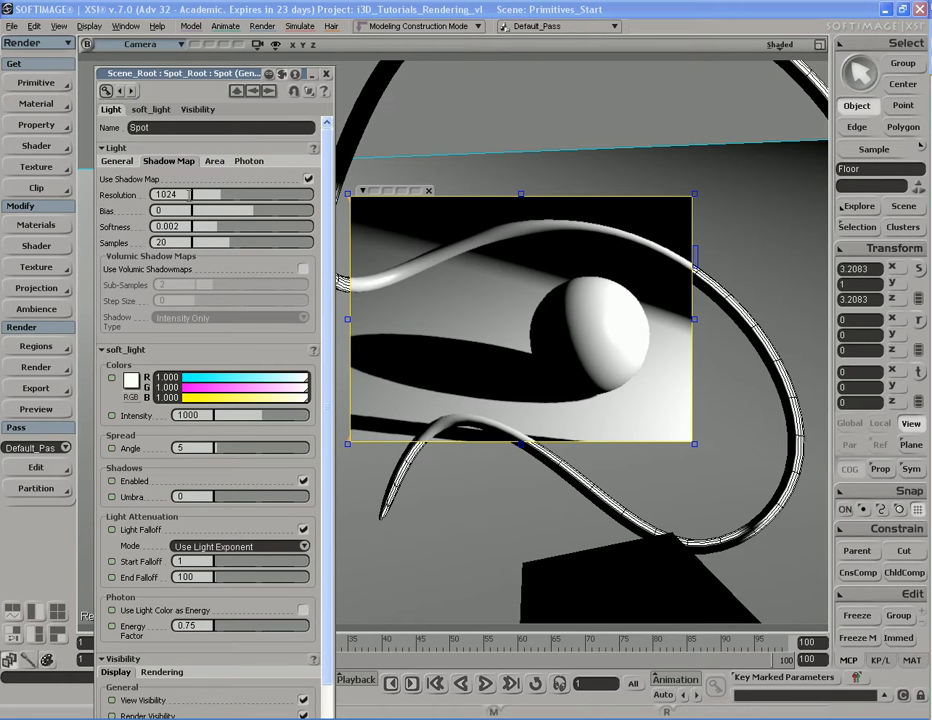
double_click(185, 194)
type("256")
key("Return")
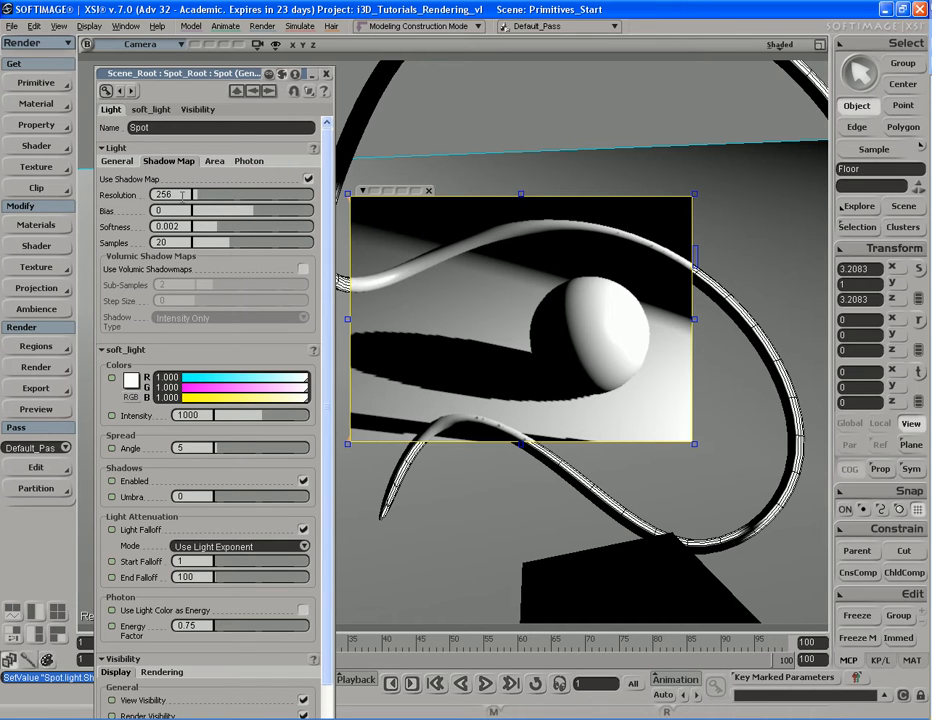
left_click(184, 196)
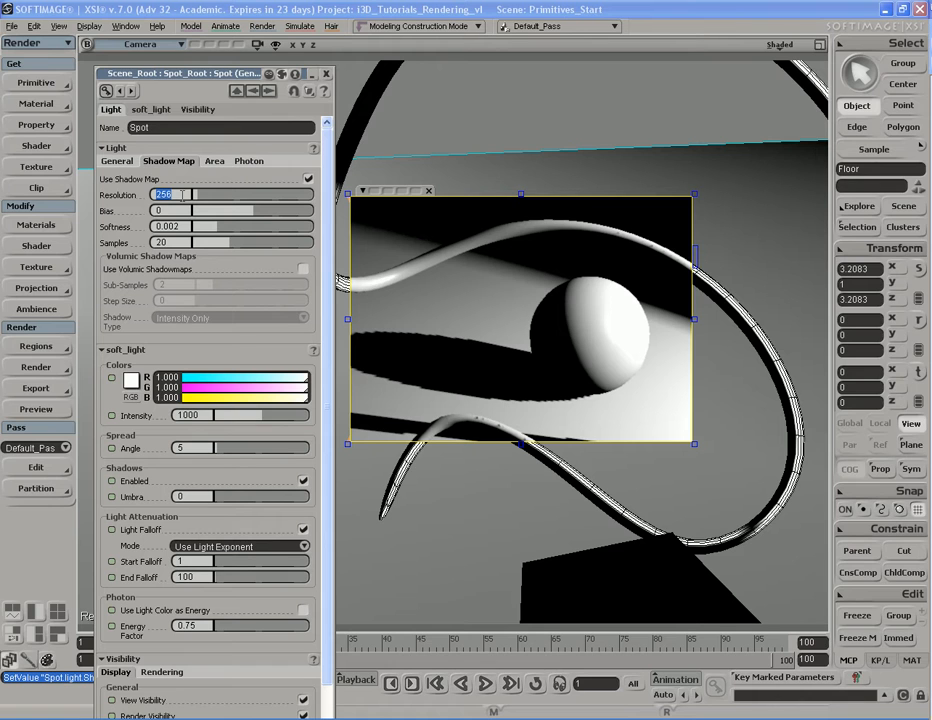
type("2048")
key("Return")
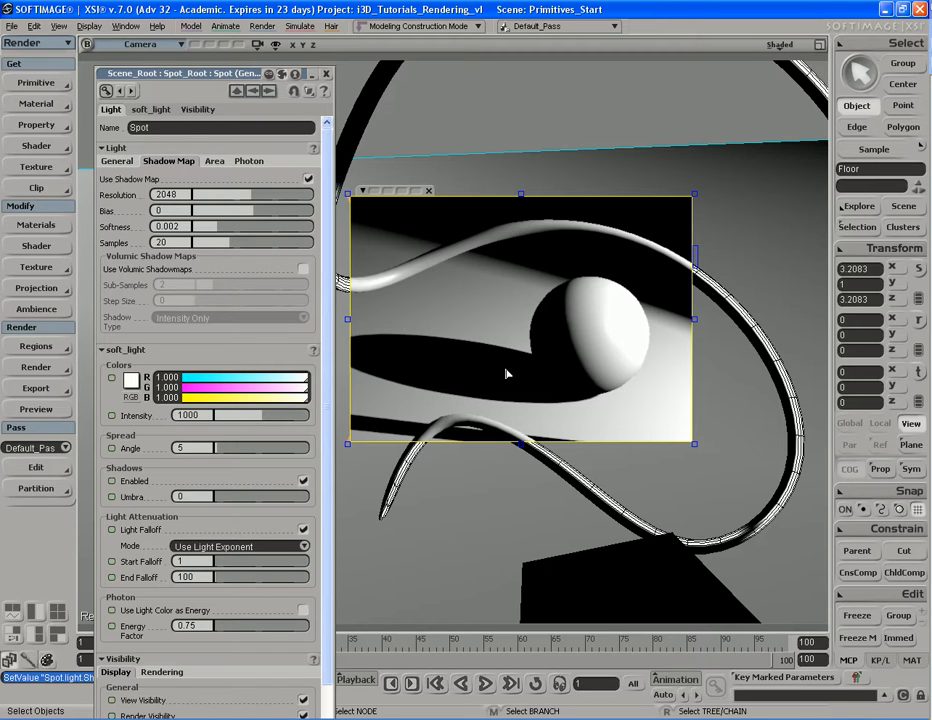
Try a different shadow map bias on the spot light and undo the change.
left_click(253, 216)
left_click_drag(253, 216, 243, 218)
key("ctrl+z")
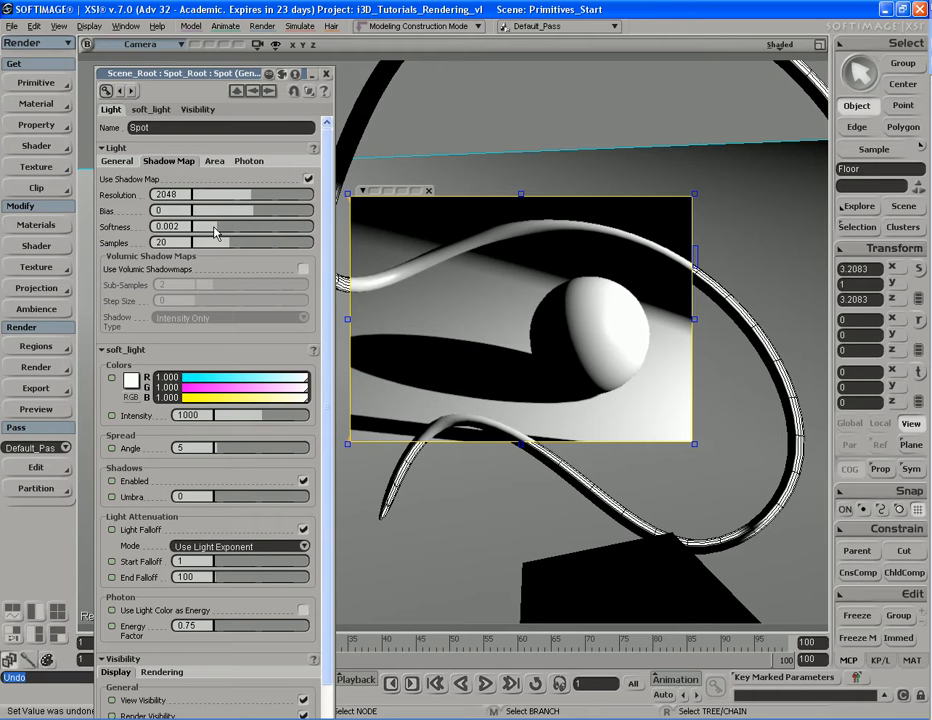
Try shadow map softness values of about 0.0028, 0.0065 and 0.0018 on the spot light.
left_click_drag(214, 232, 228, 232)
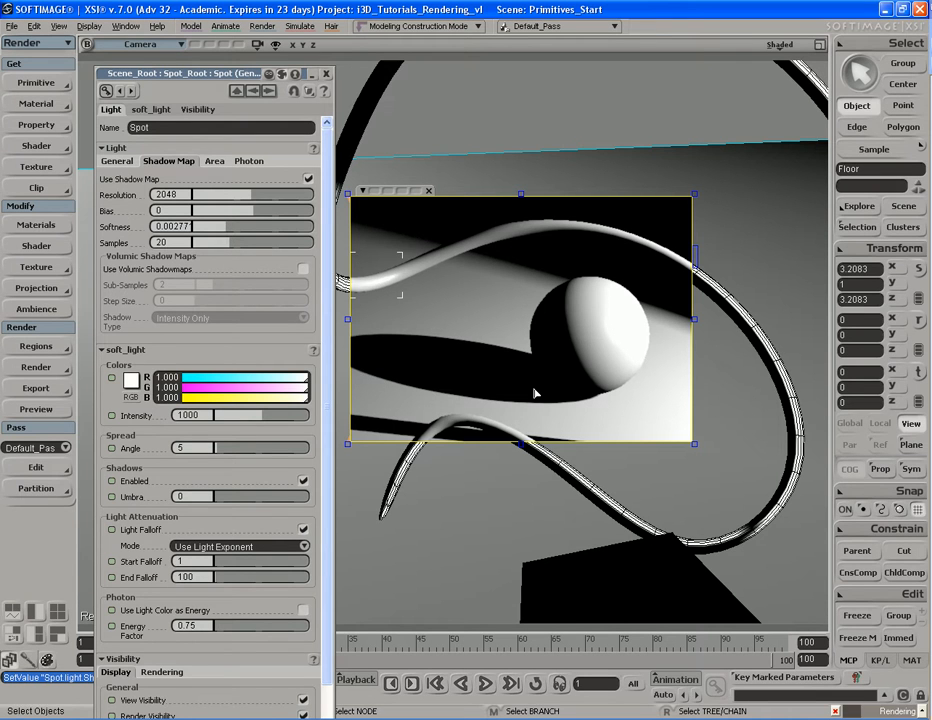
left_click_drag(224, 233, 273, 233)
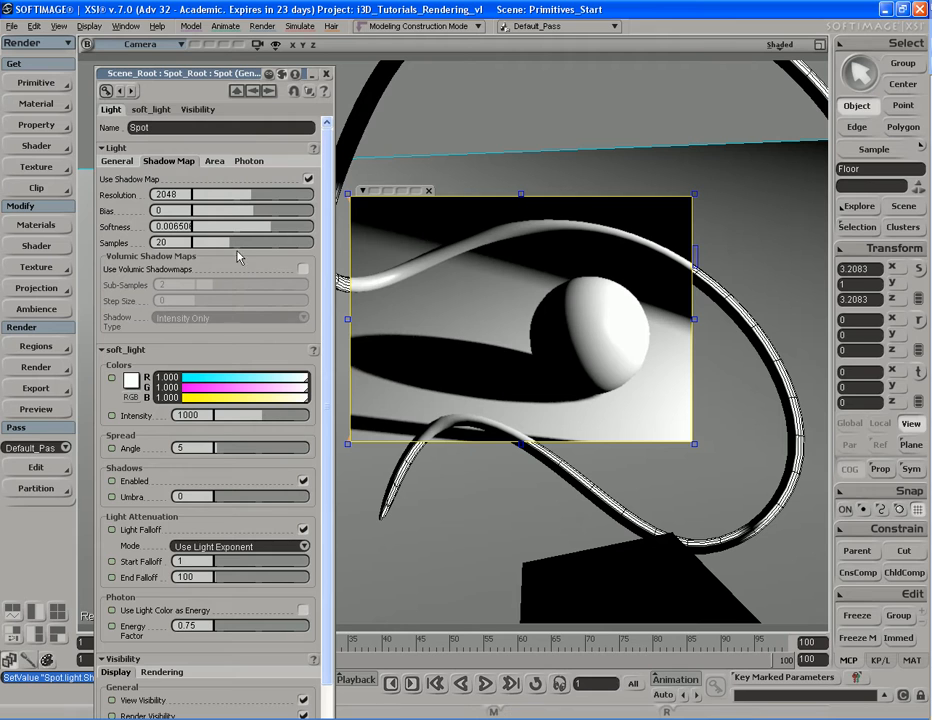
left_click_drag(268, 233, 216, 232)
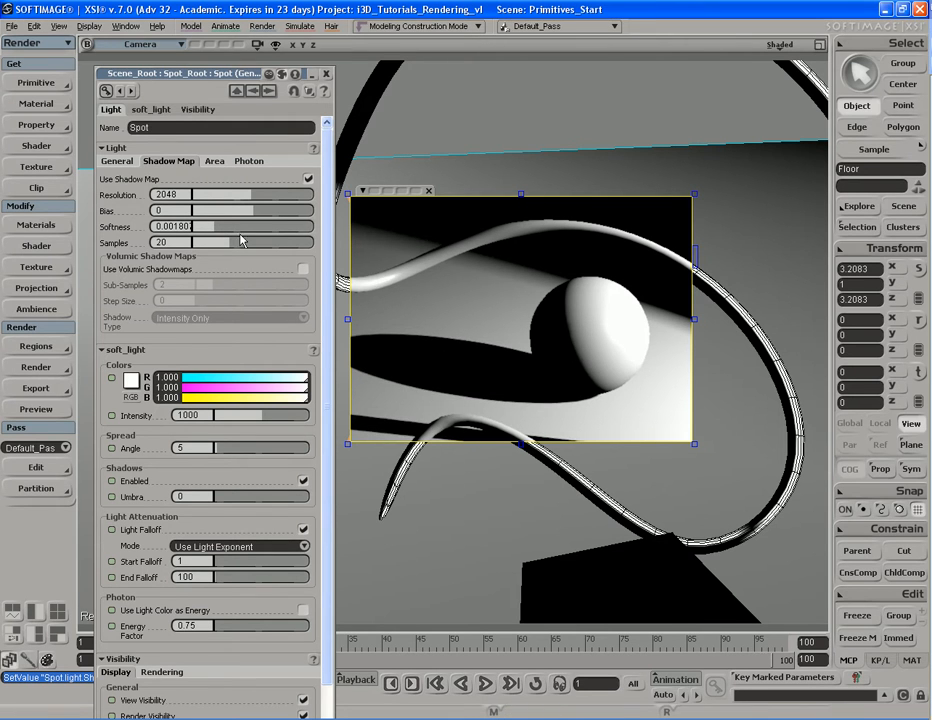
left_click_drag(304, 231, 241, 226)
Try a shadow map softness of 0.1, and undo the recent softness and resolution changes.
left_click(186, 225)
type("0.1")
key("Return")
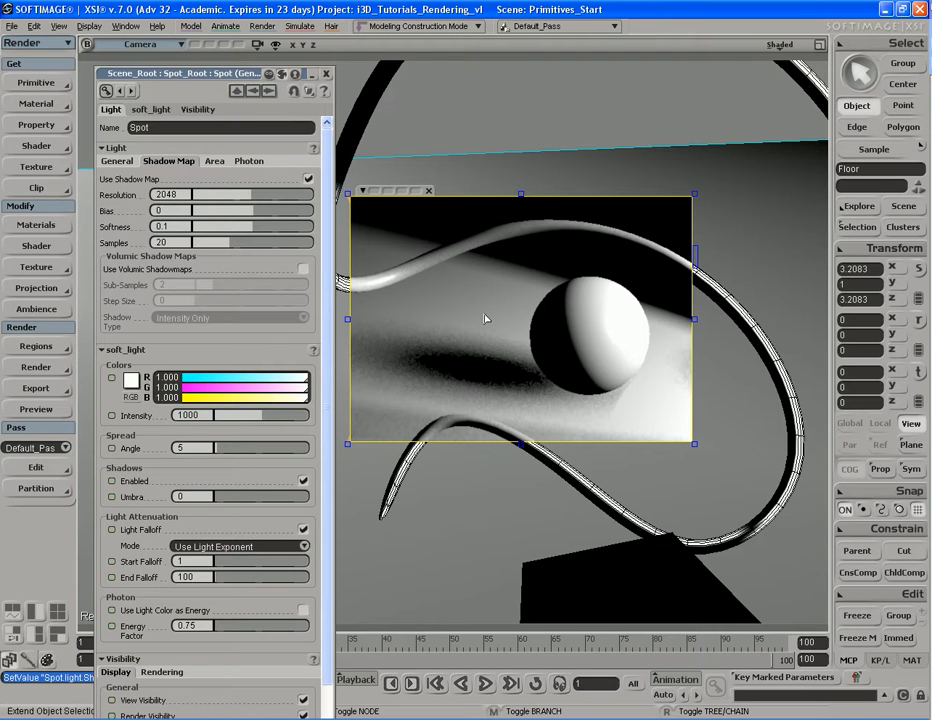
key("ctrl+z")
key("ctrl+z")
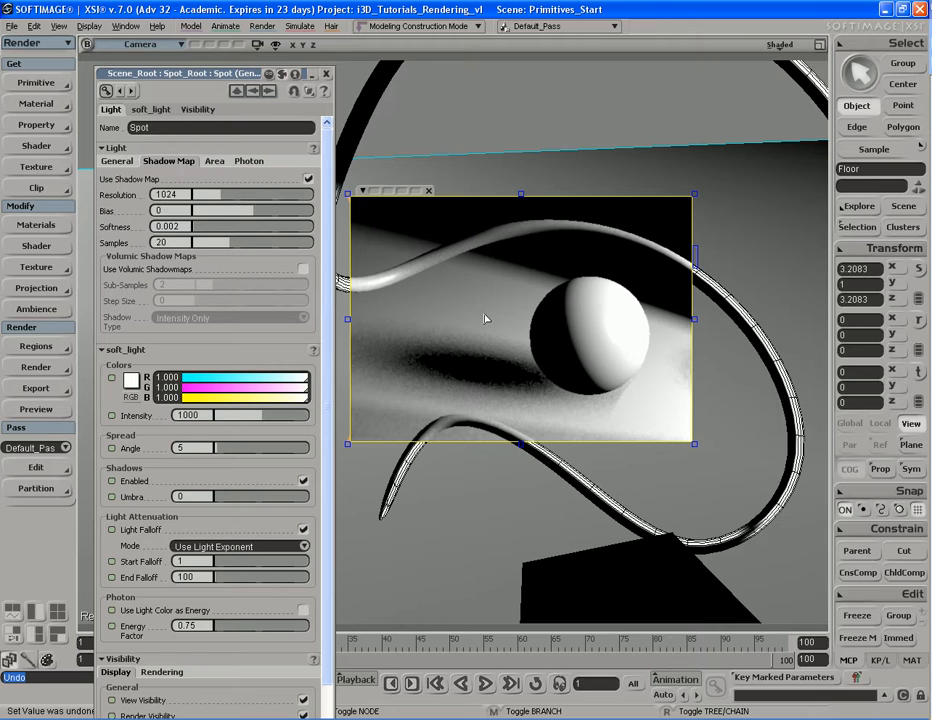
Set the spot light's shadow map resolution to 2048.
left_click(168, 194)
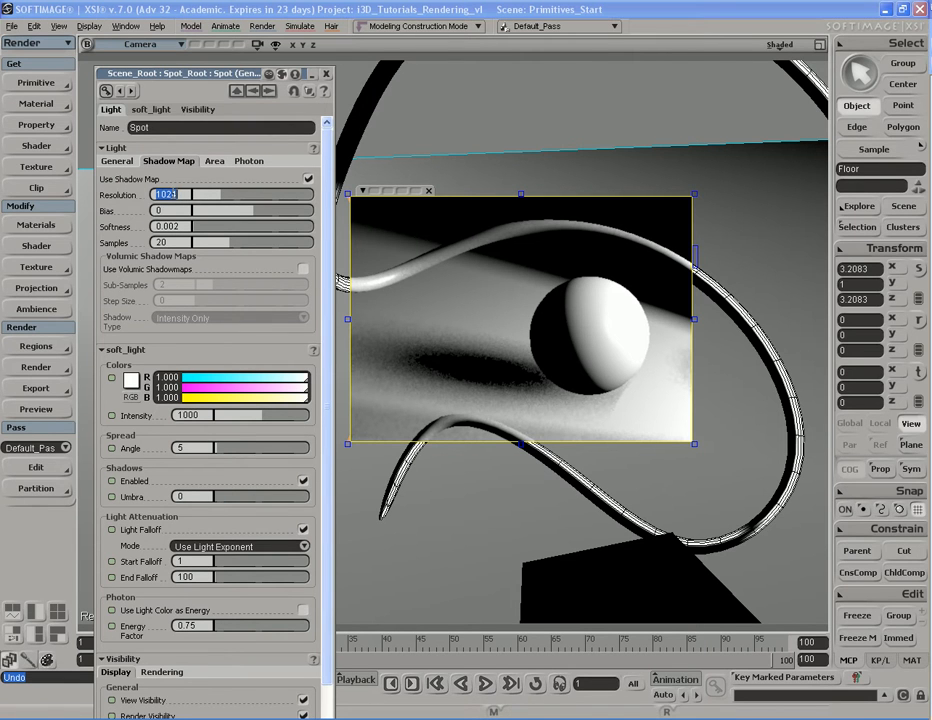
type("2048")
key("Return")
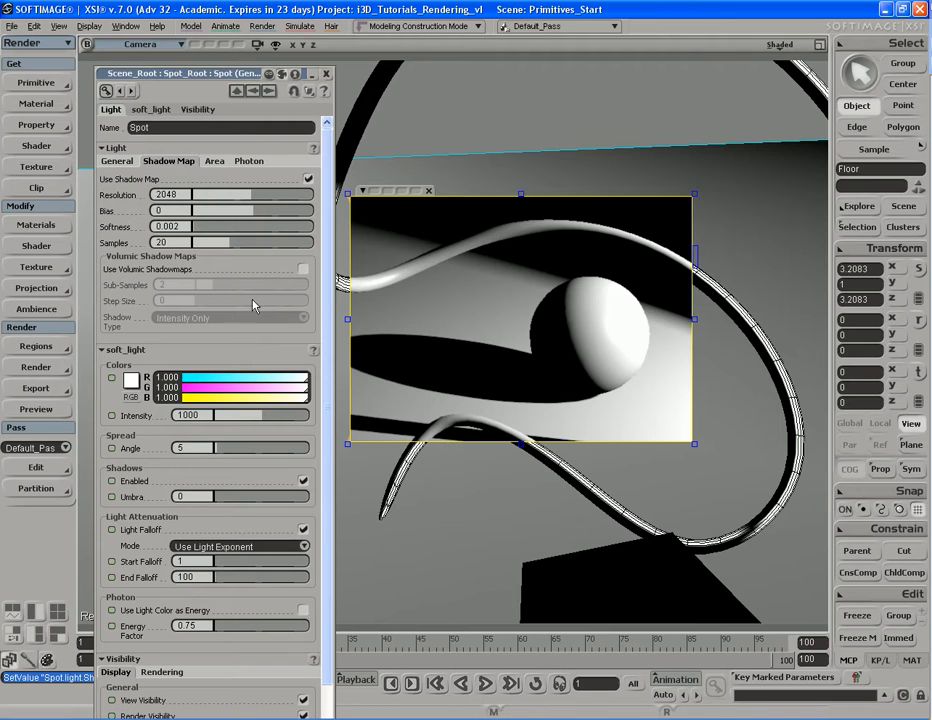
Try shadow map softness values of 0.01 and 0.5 on the spot light.
left_click(188, 226)
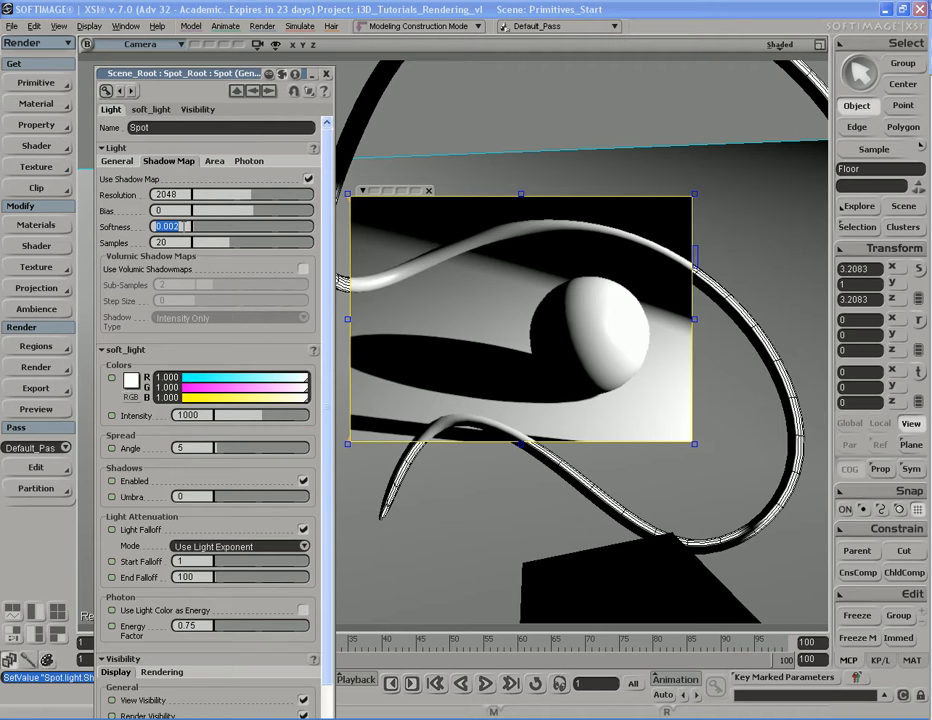
type("0")
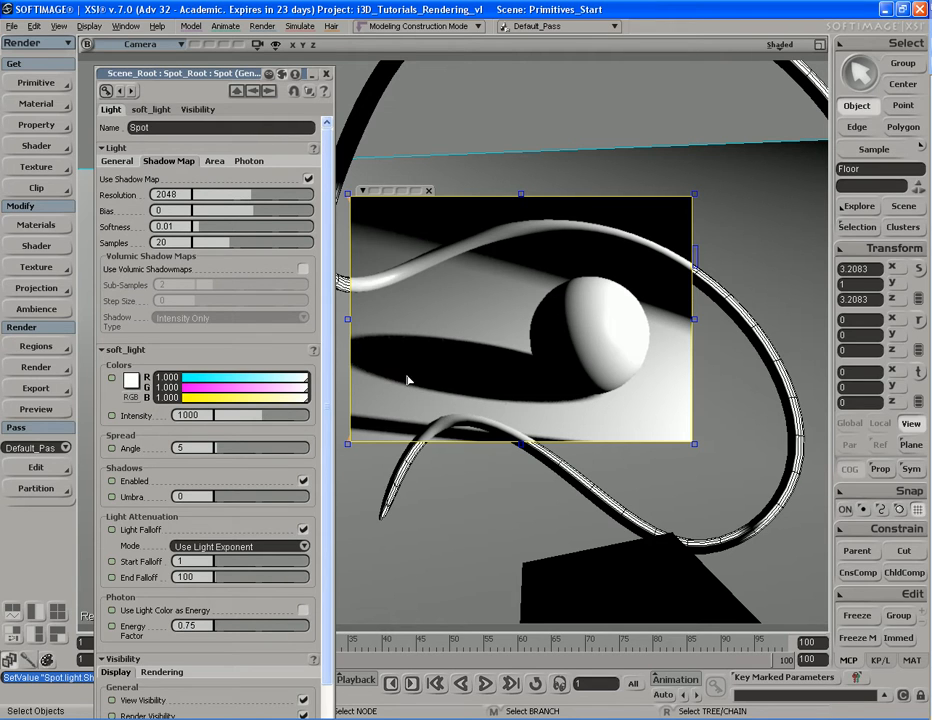
left_click(180, 227)
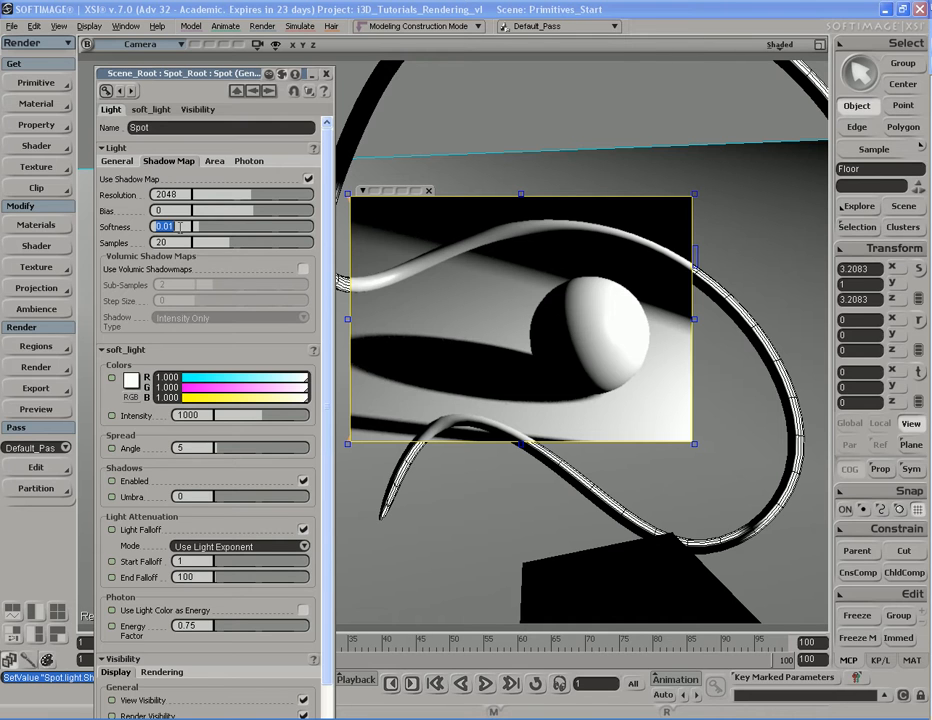
type("0.5")
key("Return")
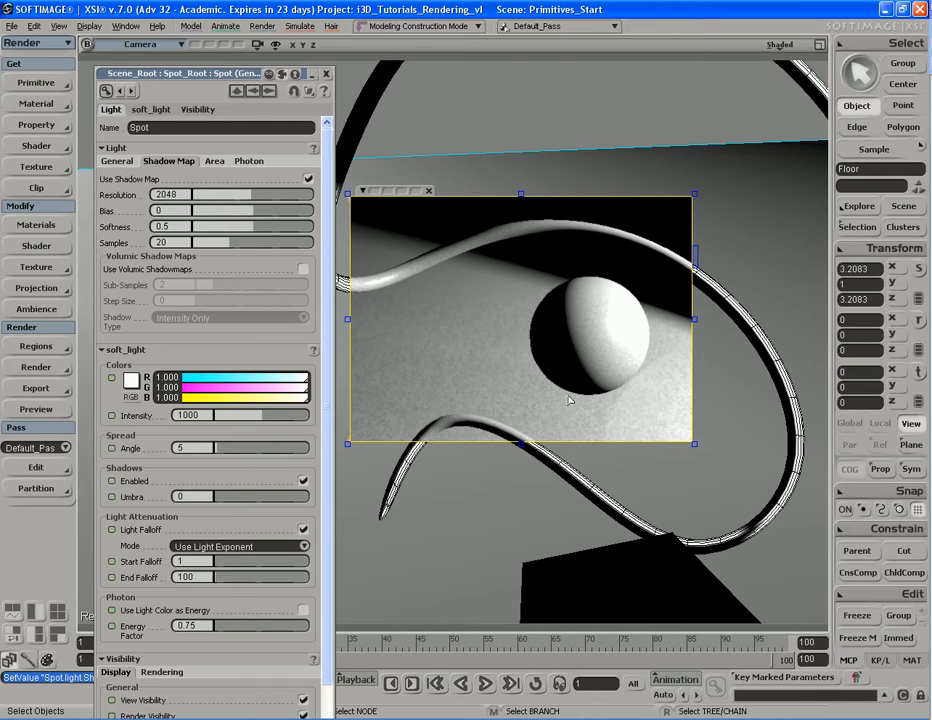
Try shadow map softness values of 0.1 and 0.075, checking the sphere's shadow in the render region.
left_click(163, 226)
type("0.1")
key("Return")
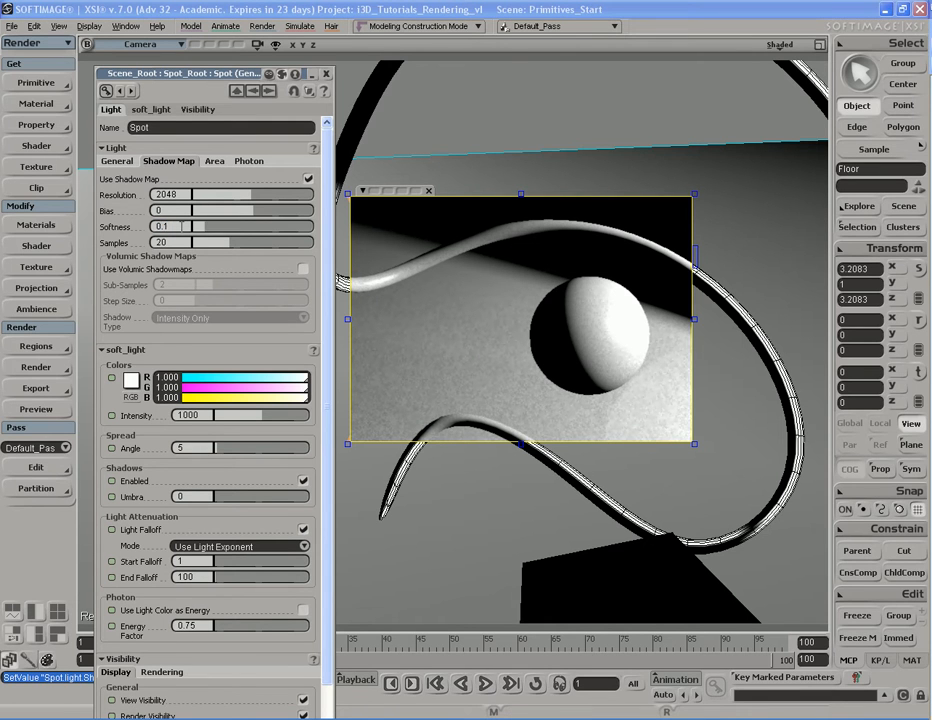
right_click(497, 346)
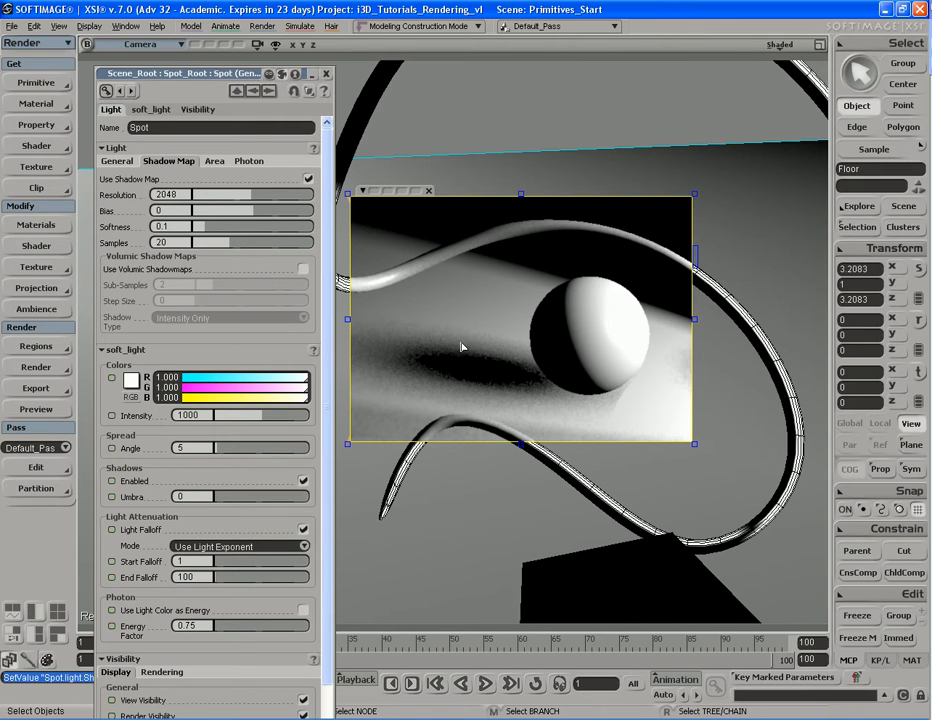
left_click(170, 226)
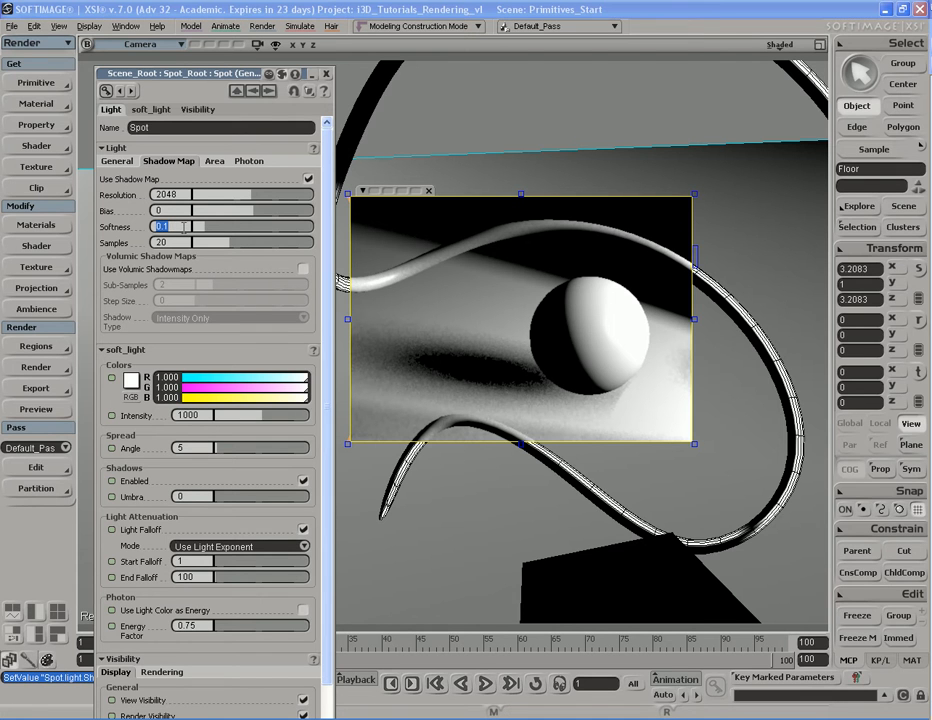
key("BackSpace")
type(".075")
key("Return")
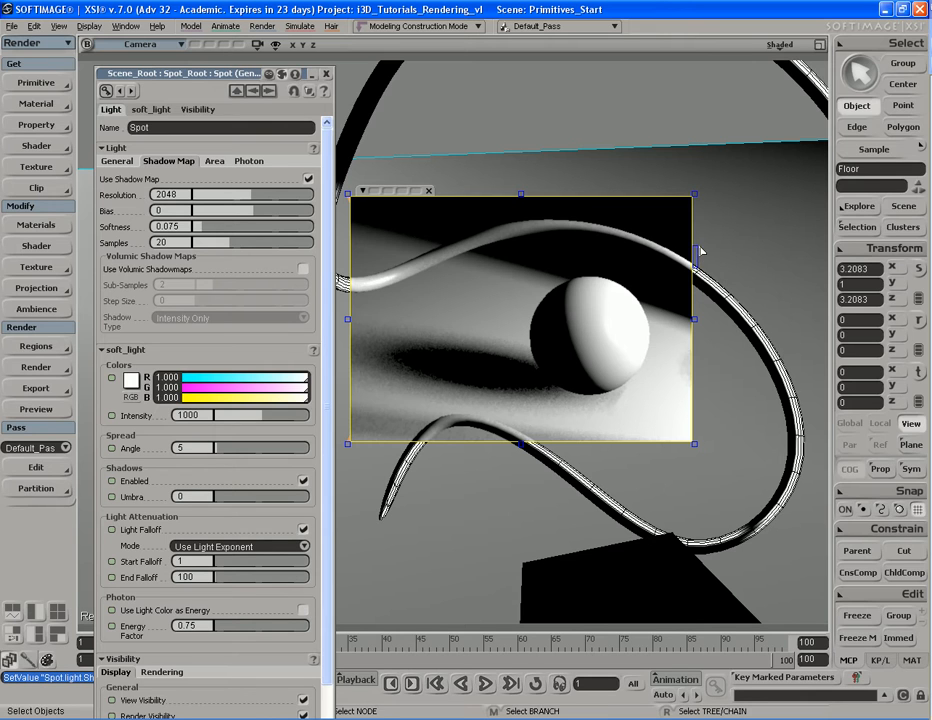
key("q")
Set the spot light's shadow map softness to 0.05.
left_click(168, 226)
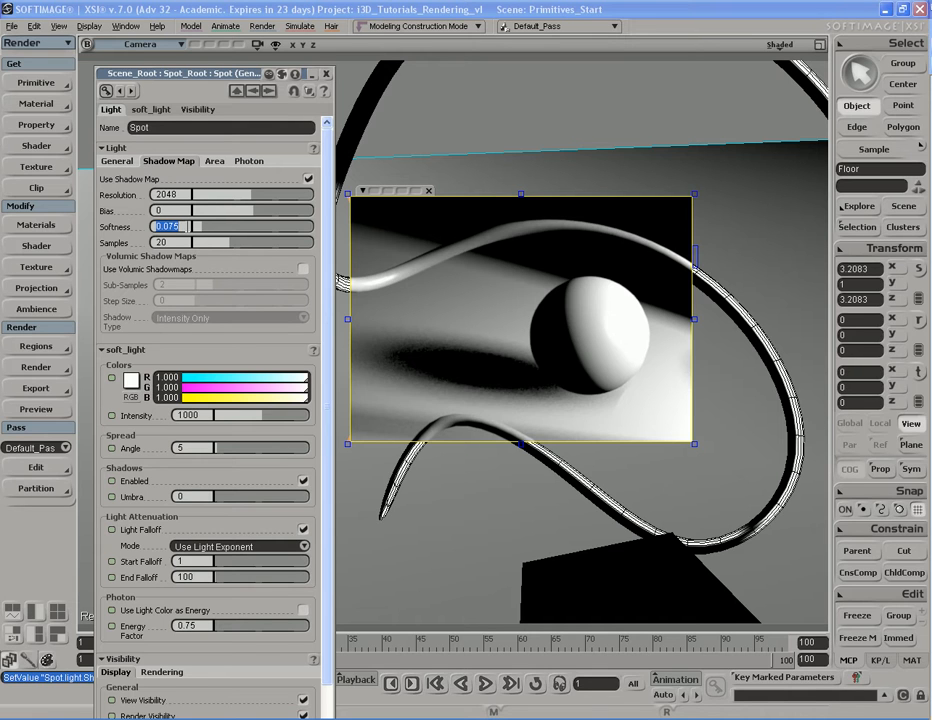
key("BackSpace")
type(".05")
key("Return")
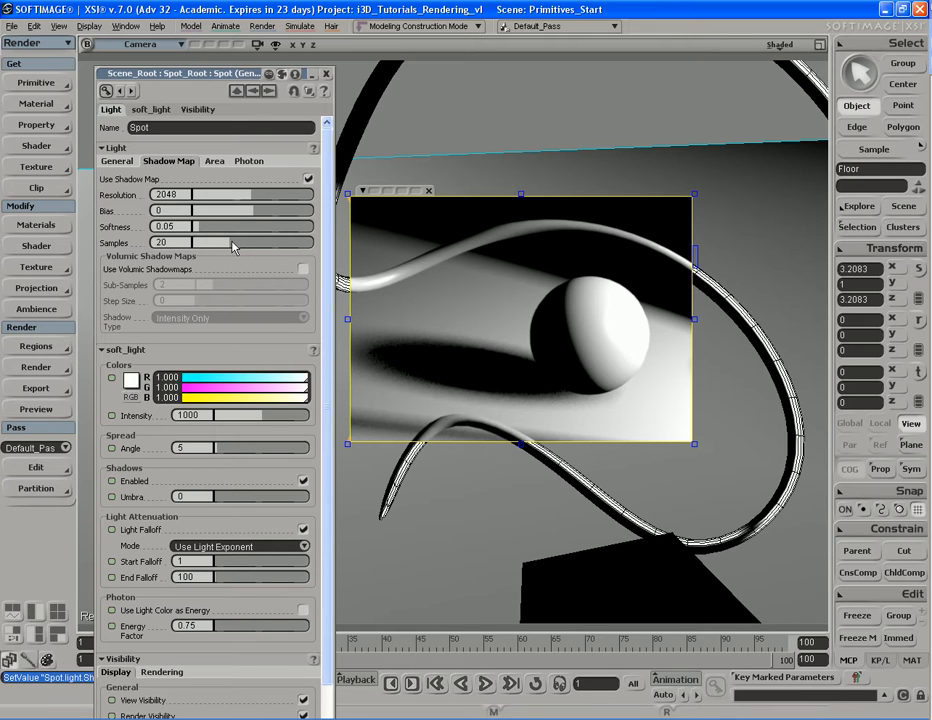
Try a shadow map sample count of 5 on the spot light.
left_click(185, 243)
type("5")
key("Return")
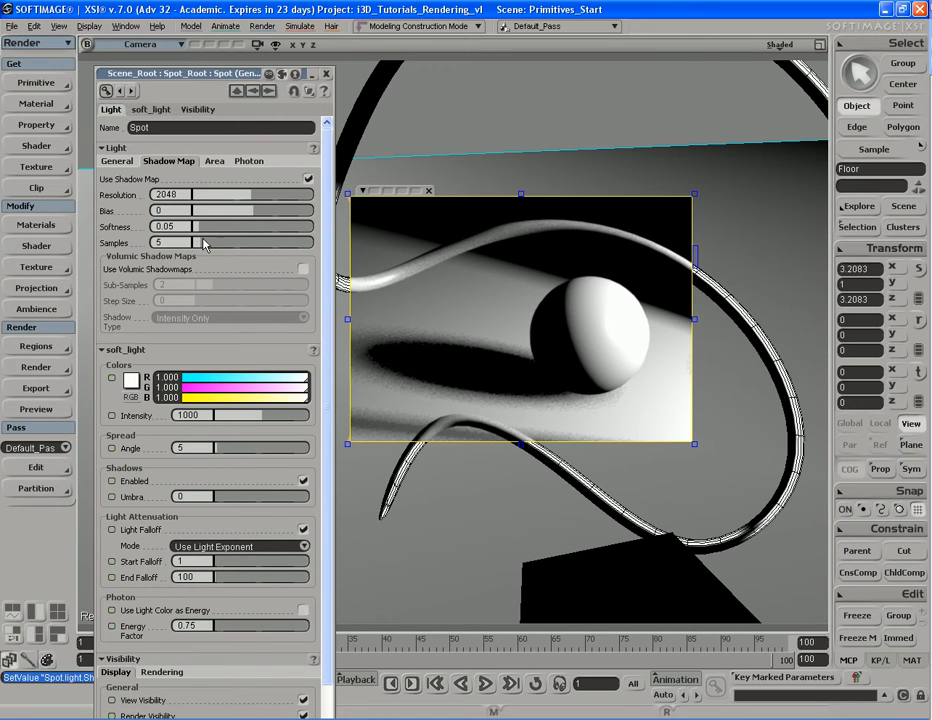
Set the spot light's shadow map samples to 50.
left_click(158, 242)
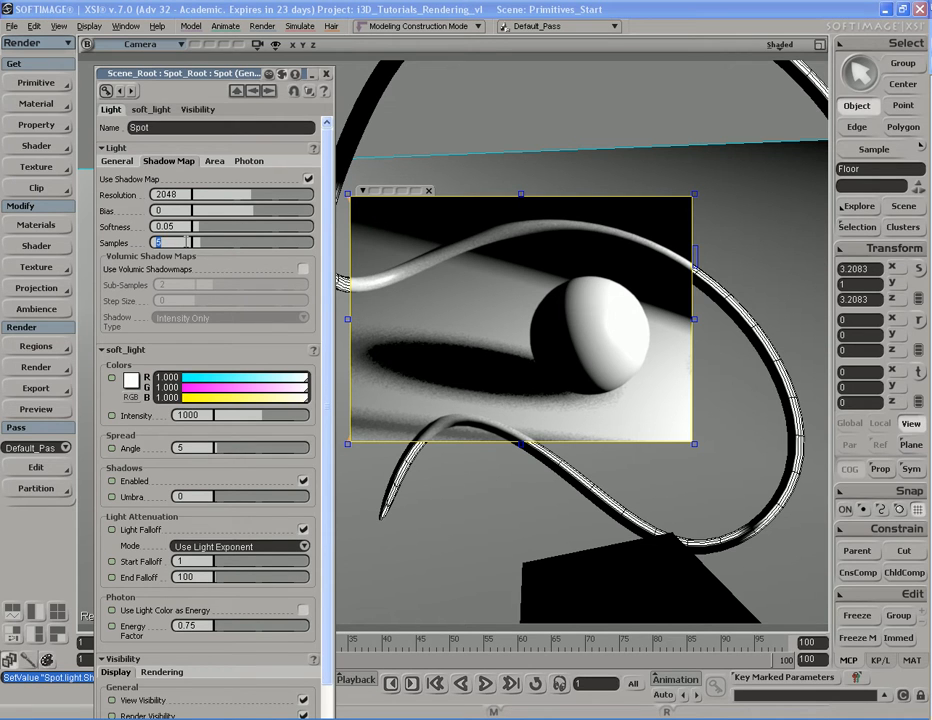
type("50")
key("Return")
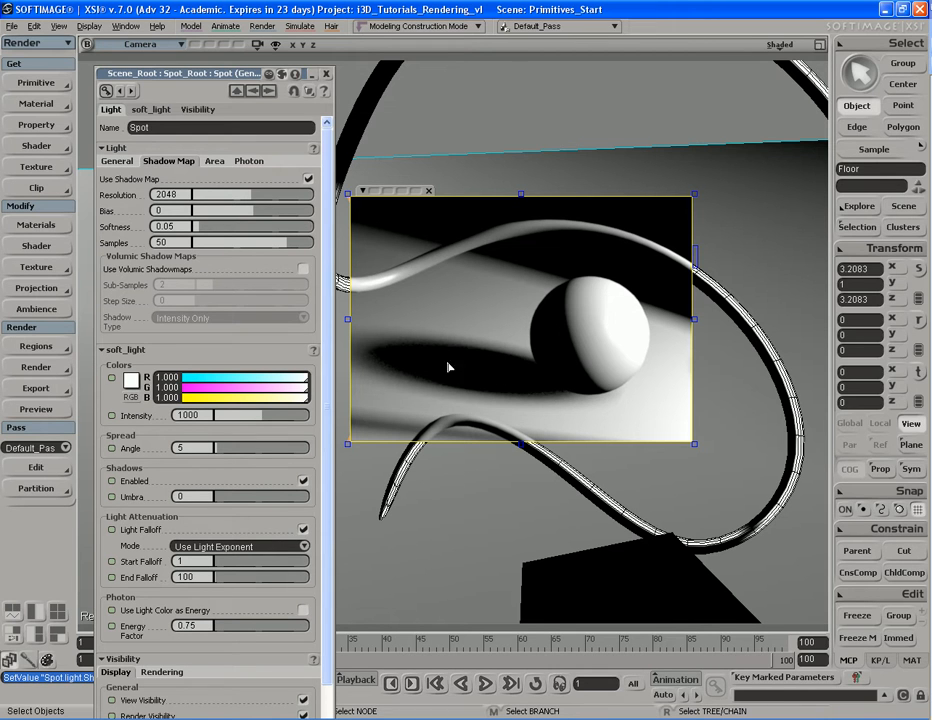
Toggle volumic shadow maps on and off again, and look over the spot light's area light options.
left_click(303, 269)
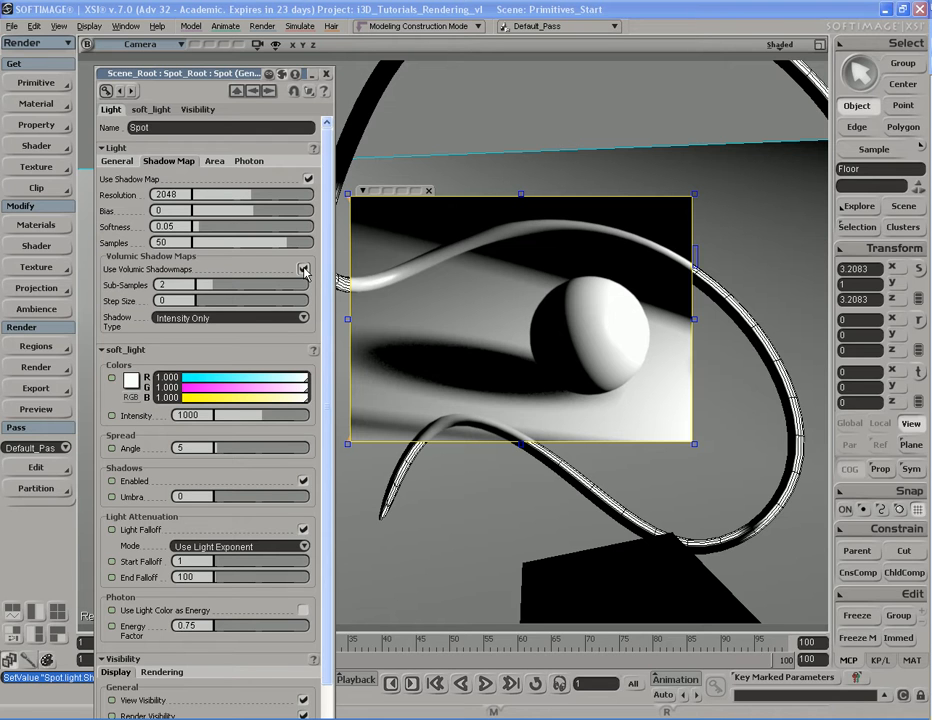
left_click(303, 269)
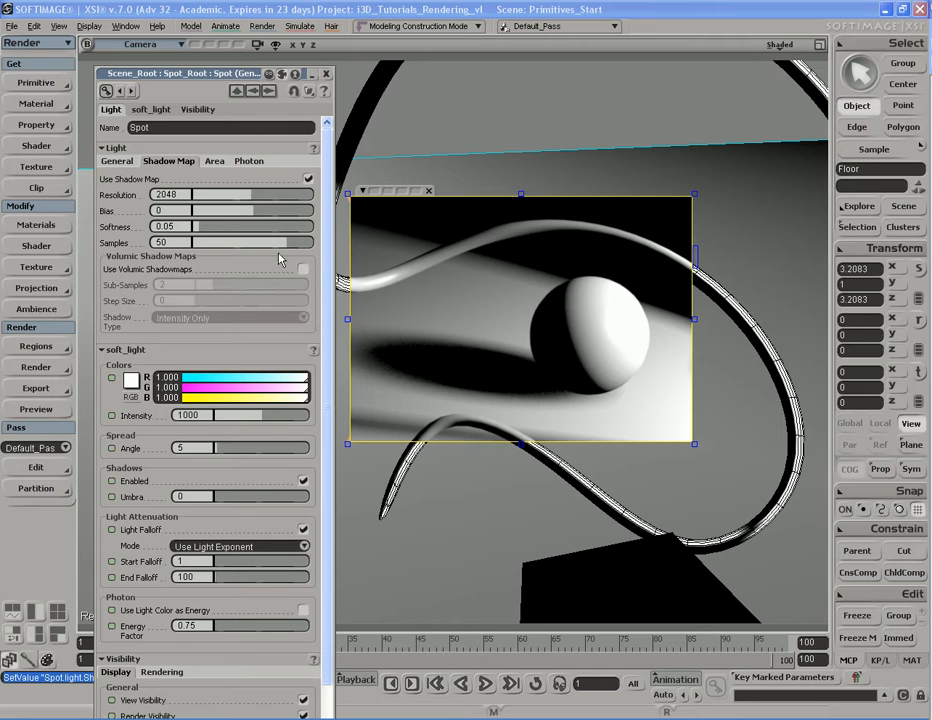
left_click(213, 162)
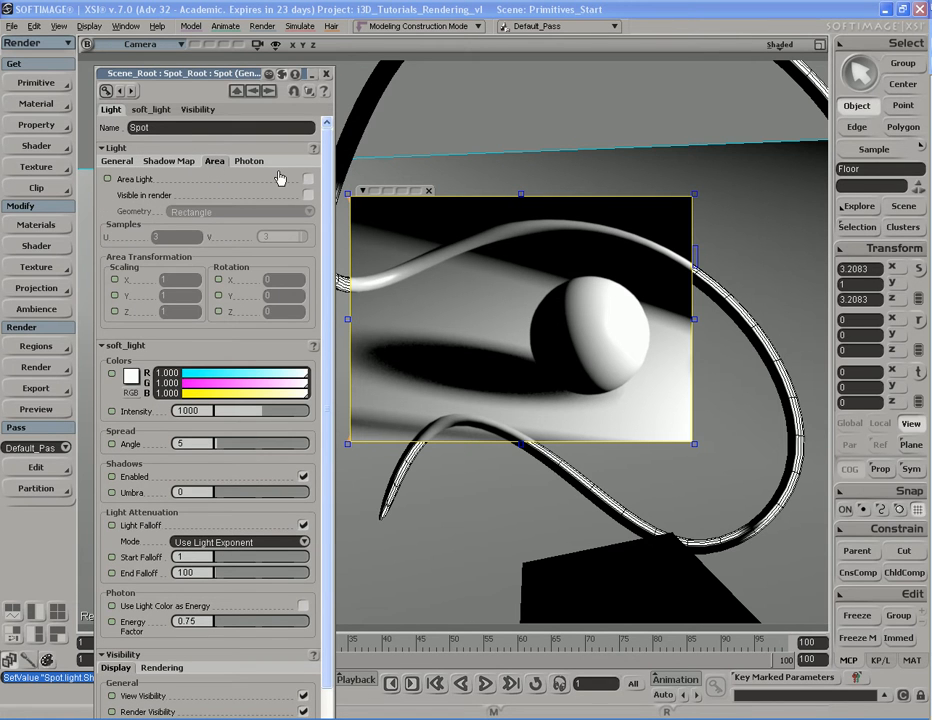
left_click(168, 161)
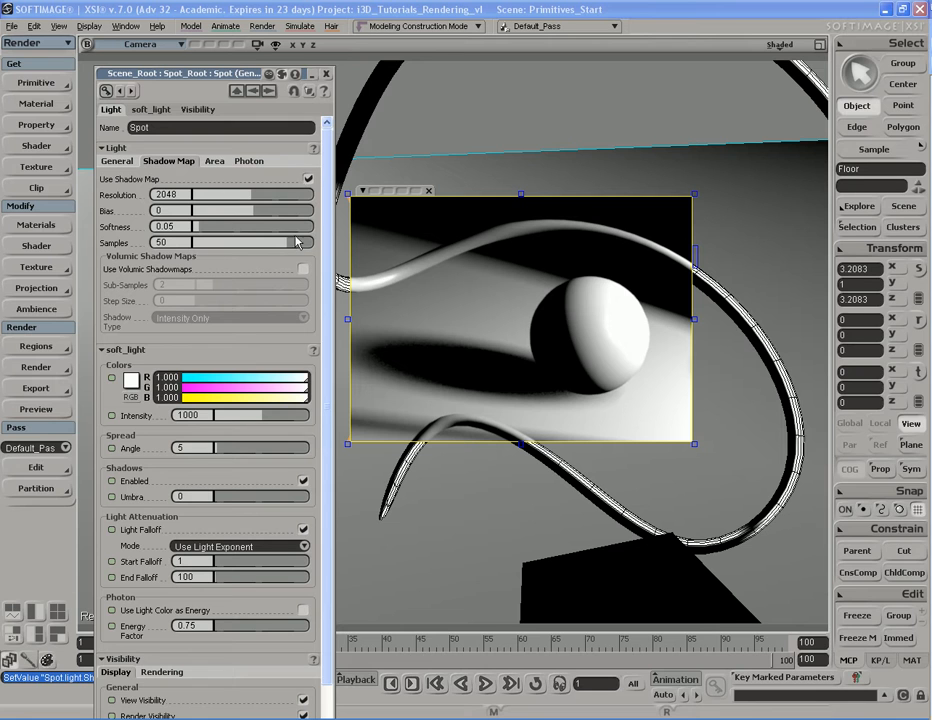
Disable the spot light's shadow map and return to its general light settings.
left_click(309, 180)
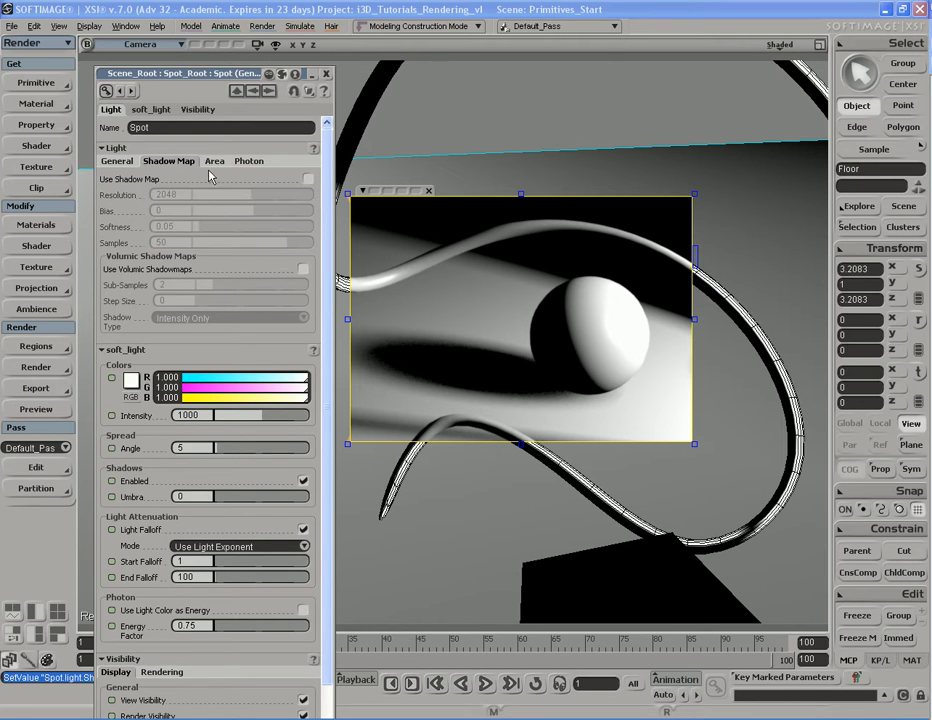
left_click(113, 163)
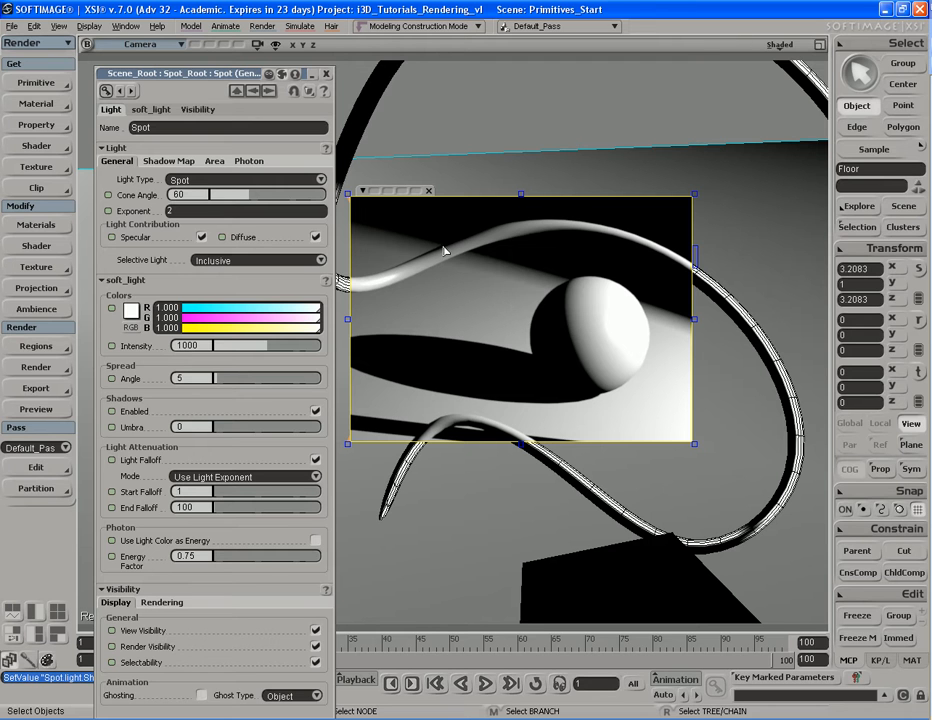
Close the light's settings, remove the render region from the camera view and select the spot light.
left_click(325, 74)
key("q")
middle_click(750, 340)
key("s")
right_click_drag(615, 424, 638, 408)
scroll(614, 443, "down", 5)
key("s")
key("space")
left_click(568, 341)
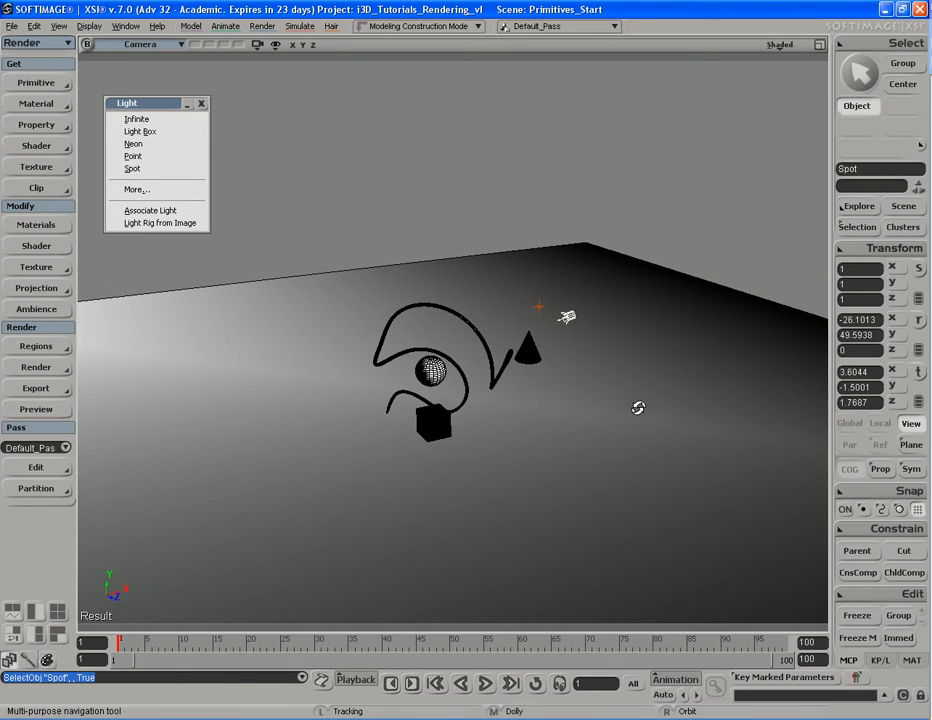
key("space")
scroll(640, 412, "up", 2)
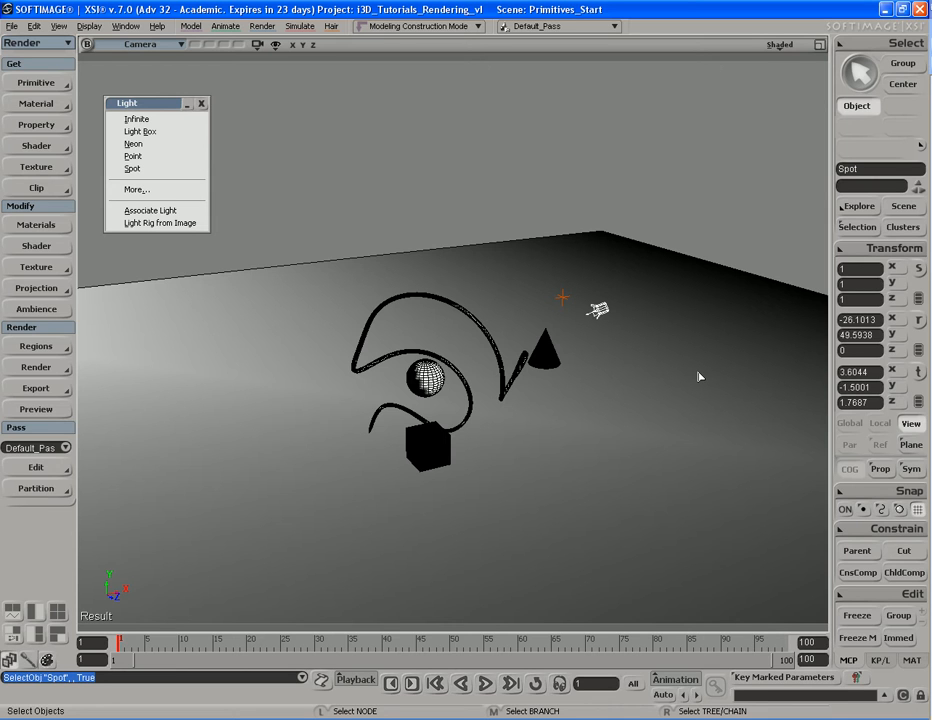
Show the spot light's cone manipulator in the camera view with its whole cone and falloff rings in frame.
key("b")
key("s")
right_click_drag(693, 374, 670, 374)
scroll(670, 378, "down", 2)
key("s")
left_click_drag(650, 383, 658, 378)
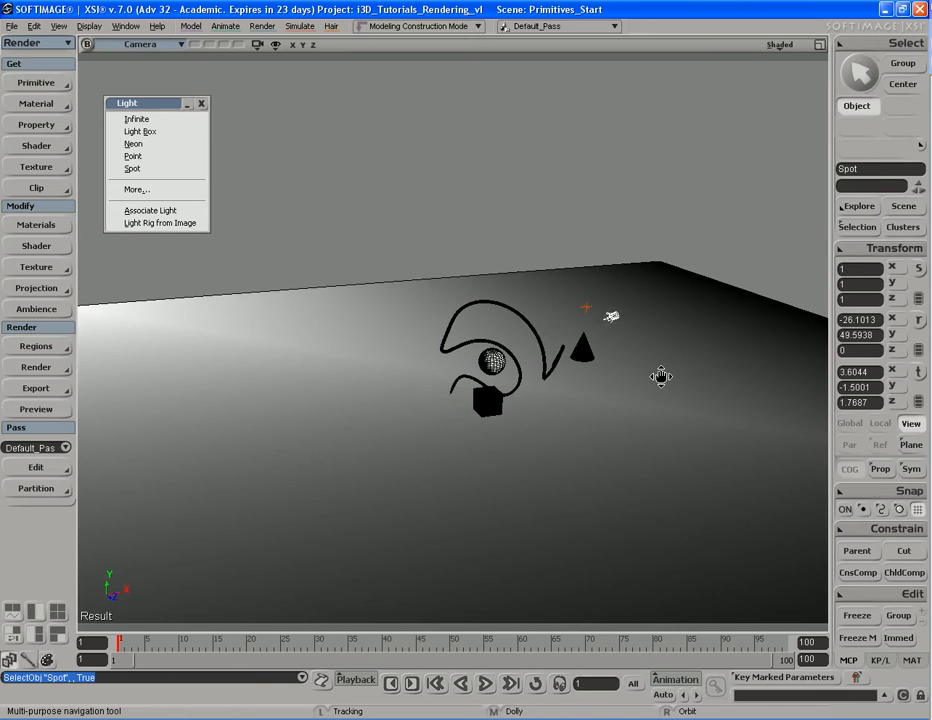
scroll(666, 376, "down", 2)
key("s")
right_click_drag(606, 408, 649, 387)
key("s")
left_click_drag(612, 386, 649, 372)
mouse_move(649, 372)
right_mouse_down()
mouse_move(624, 387)
mouse_move(648, 391)
mouse_move(649, 376)
right_mouse_up()
key("s")
key("s")
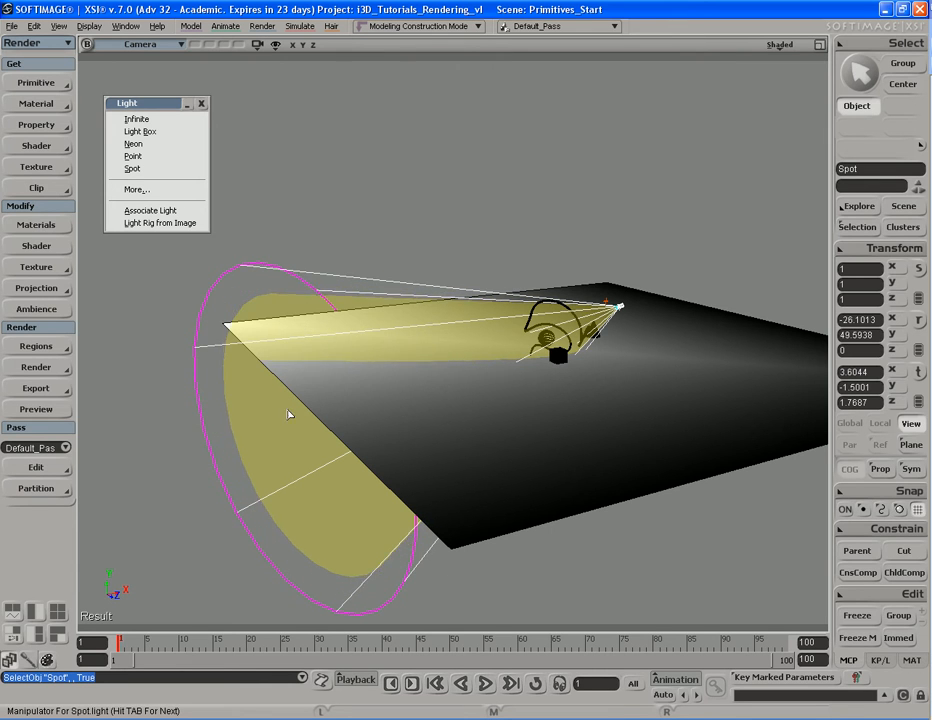
Reduce the spot light's spread angle to about 3.18 with the cone manipulator and open its settings beside the cone.
left_click_drag(288, 398, 283, 427)
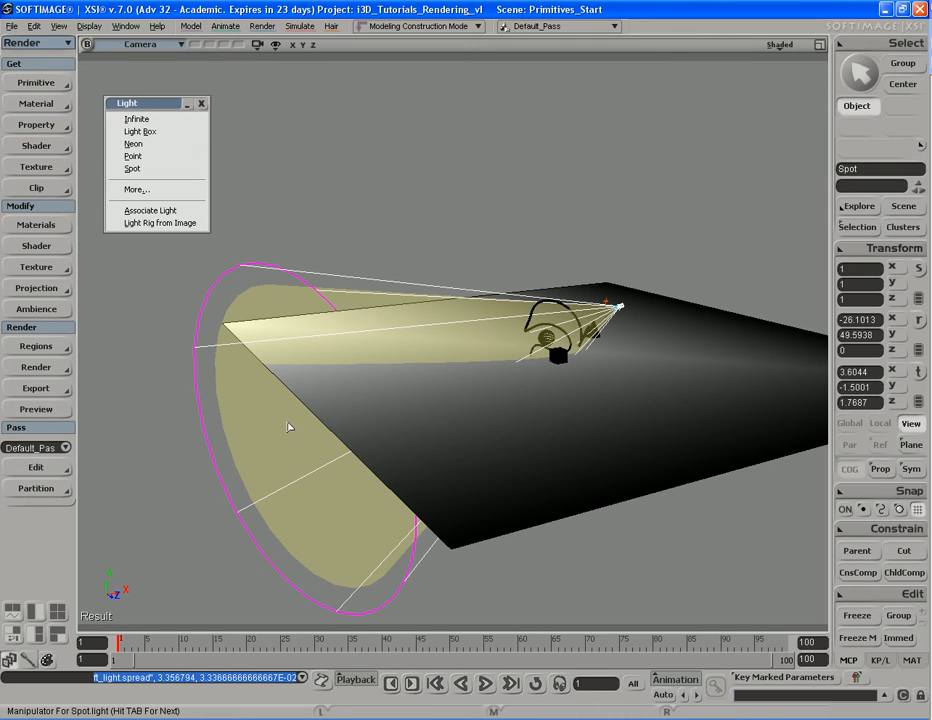
mouse_move(285, 425)
left_mouse_down()
mouse_move(277, 391)
mouse_move(283, 433)
mouse_move(316, 453)
mouse_move(275, 440)
mouse_move(289, 441)
left_mouse_up()
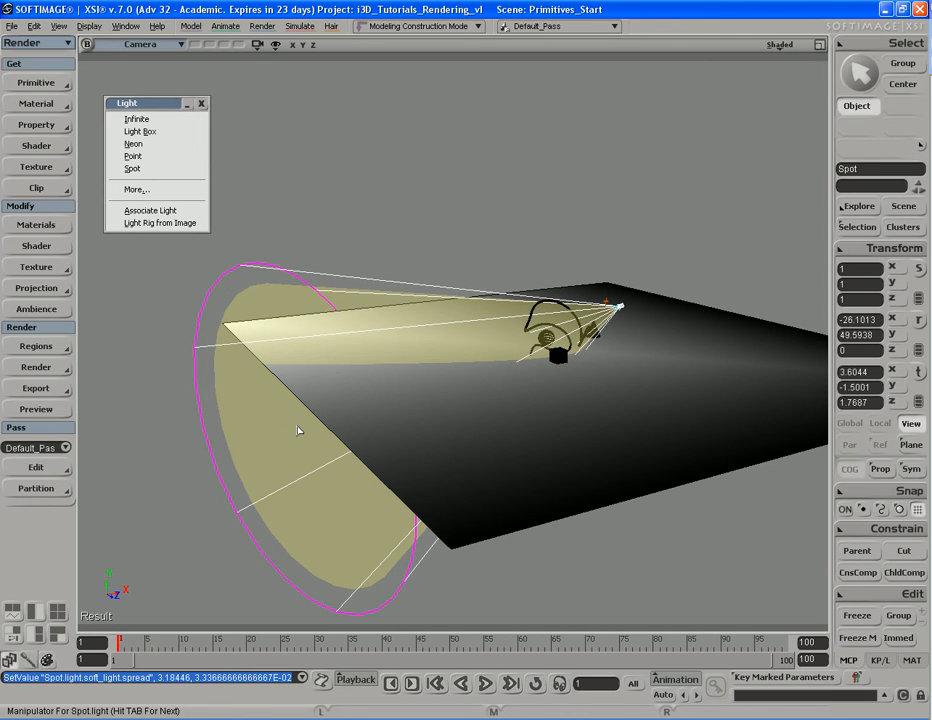
key("Return")
left_click_drag(168, 64, 757, 27)
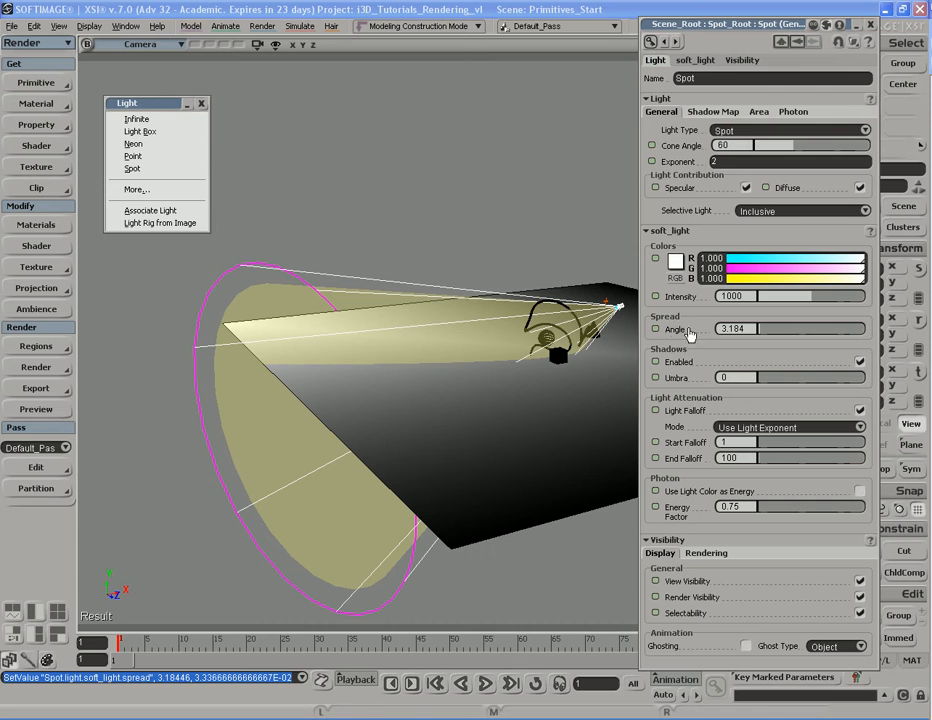
Adjust the spot light's spread angle to about 4.11 using the inner cone of the manipulator.
left_click(754, 328)
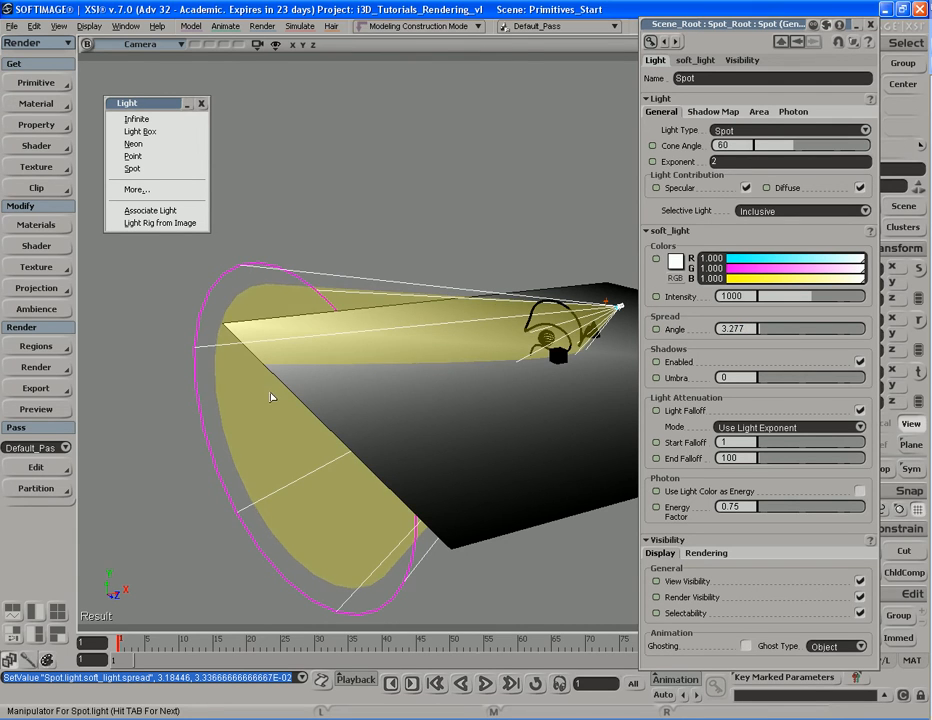
mouse_move(271, 396)
left_mouse_down()
mouse_move(307, 435)
mouse_move(270, 379)
mouse_move(283, 410)
mouse_move(264, 389)
mouse_move(272, 414)
mouse_move(272, 405)
left_mouse_up()
left_click(737, 328)
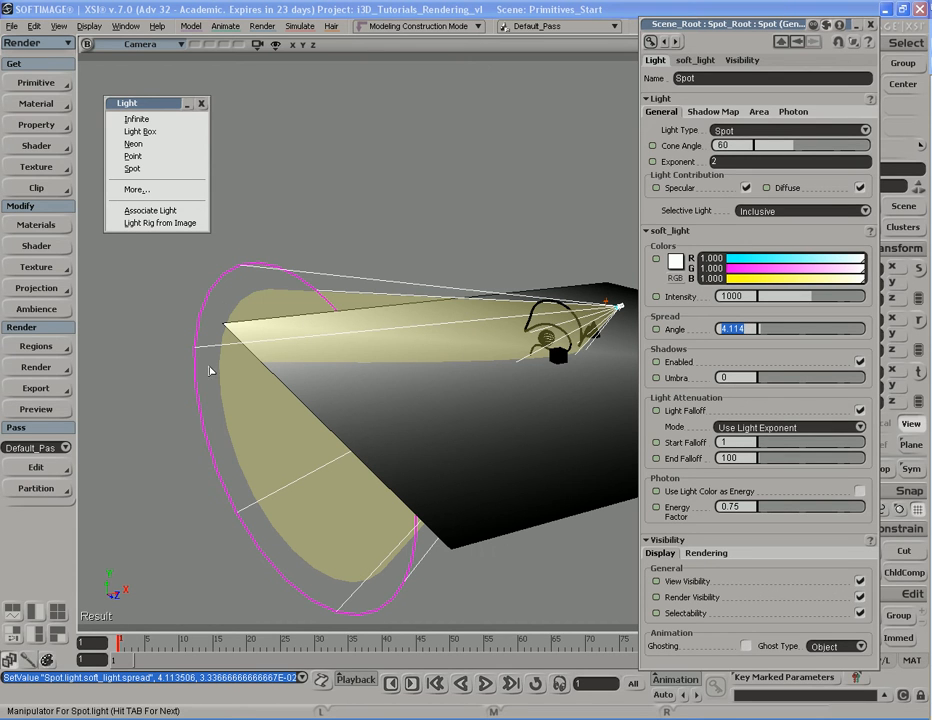
Extend the spot light's end falloff to about 103.79 using the outer ring of the manipulator.
left_click(209, 297)
left_click_drag(209, 297, 194, 322)
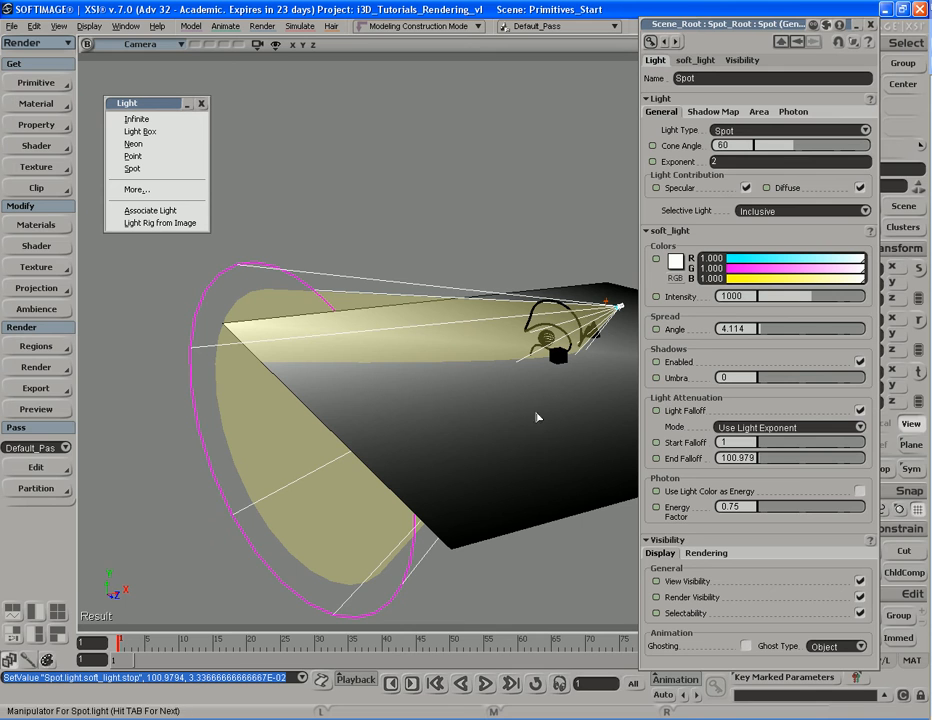
mouse_move(193, 385)
left_mouse_down()
mouse_move(219, 388)
mouse_move(185, 386)
left_mouse_up()
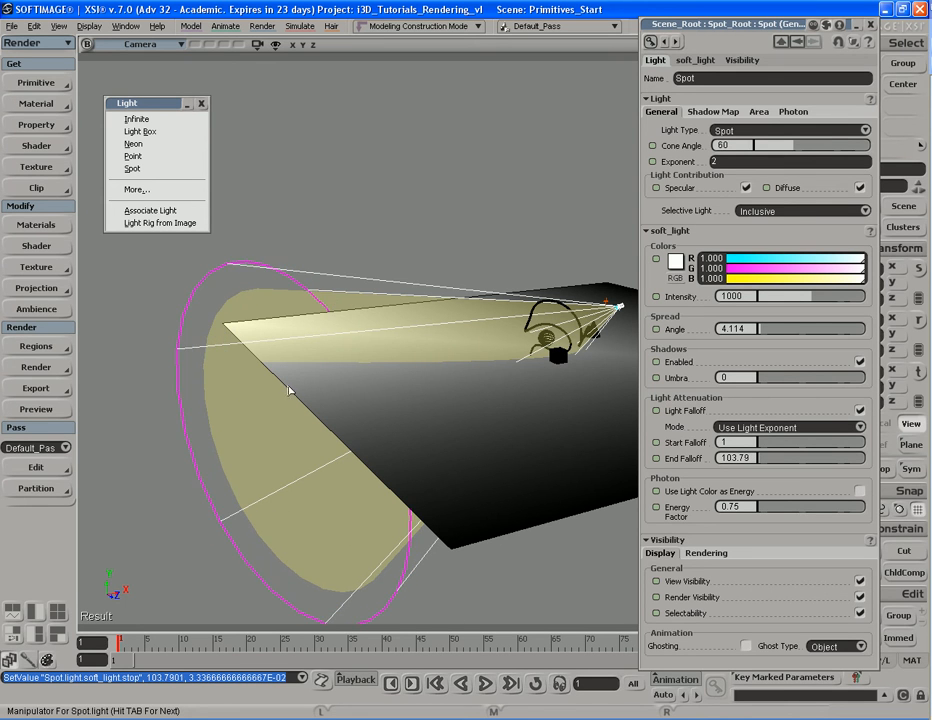
Increase the spot light's start falloff to about 1.61 using the small ring near the light.
key("s")
left_click_drag(522, 364, 451, 391)
scroll(451, 391, "up", 5)
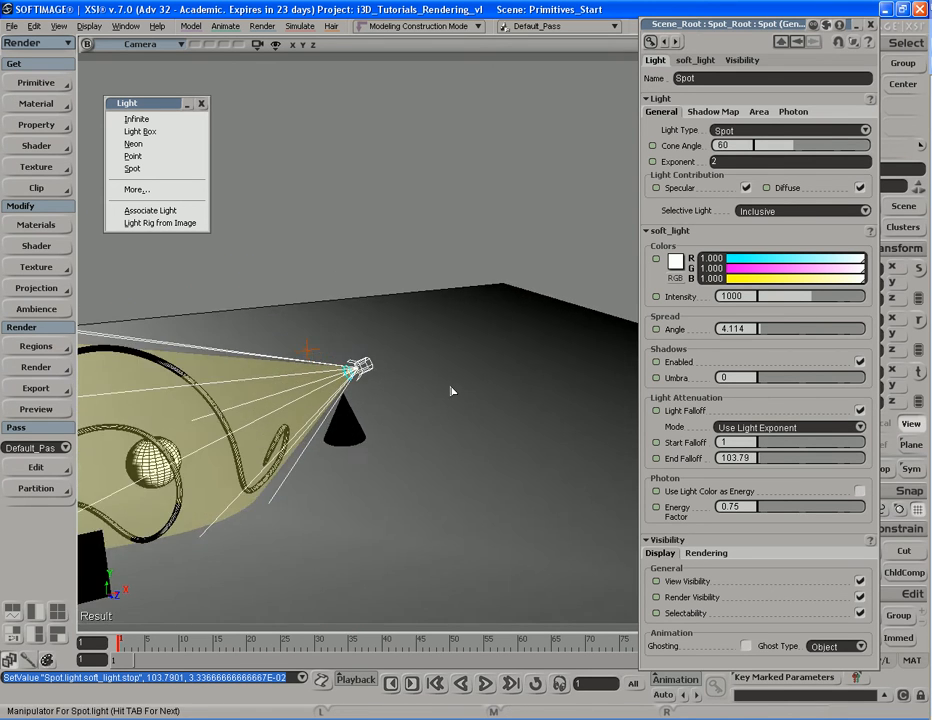
key("s")
left_click_drag(250, 410, 410, 383)
key("s")
middle_click_drag(418, 382, 447, 373)
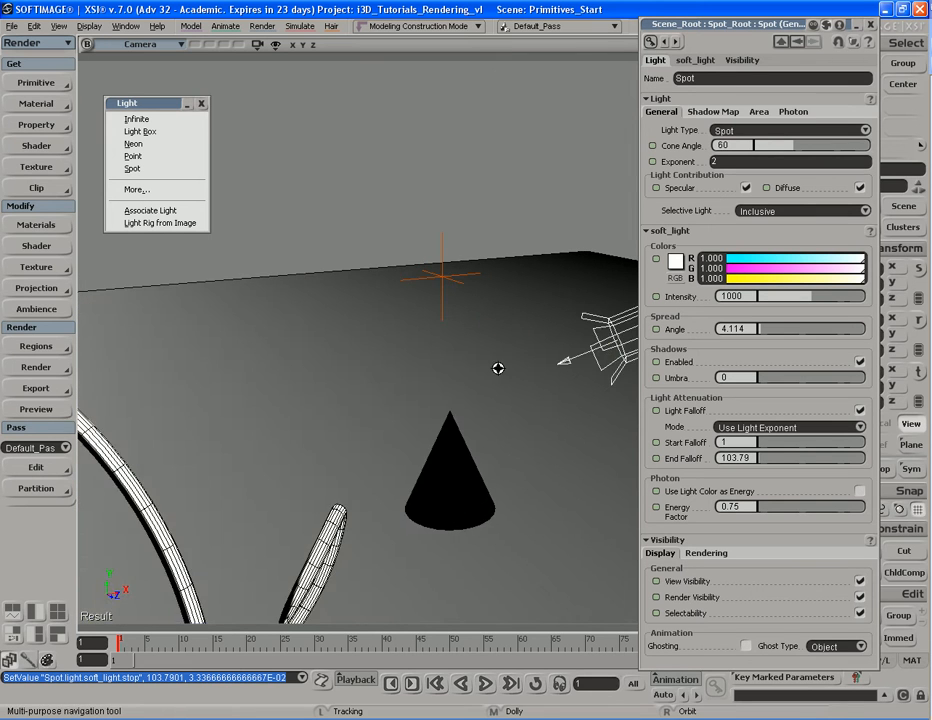
left_click_drag(447, 373, 421, 380)
left_click_drag(487, 367, 464, 374)
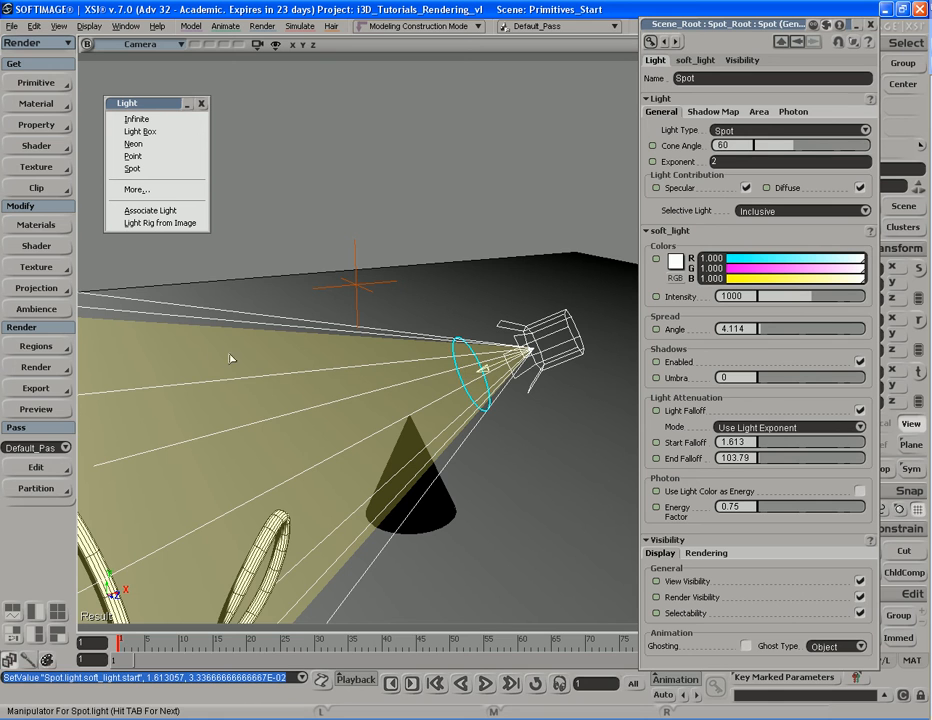
Adjust the spot light's cone angle to about 58.3 using the outer cone lines of the manipulator.
left_click(193, 311)
key("s")
right_click_drag(241, 356, 308, 358)
scroll(308, 358, "down", 5)
key("s")
middle_click_drag(308, 358, 280, 356)
left_click_drag(280, 356, 310, 331)
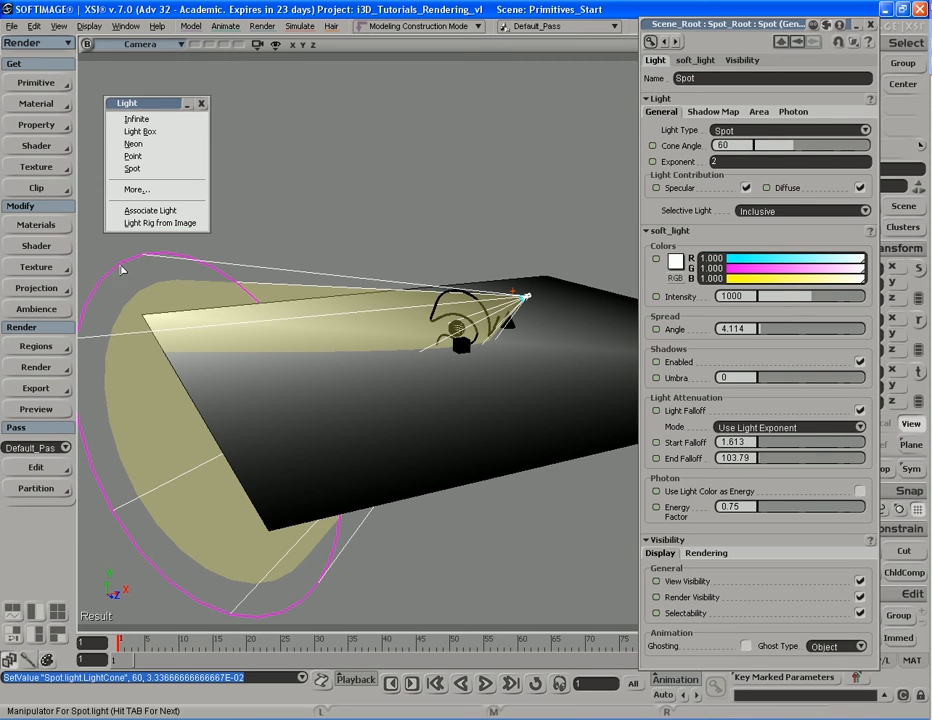
left_click_drag(276, 271, 474, 268)
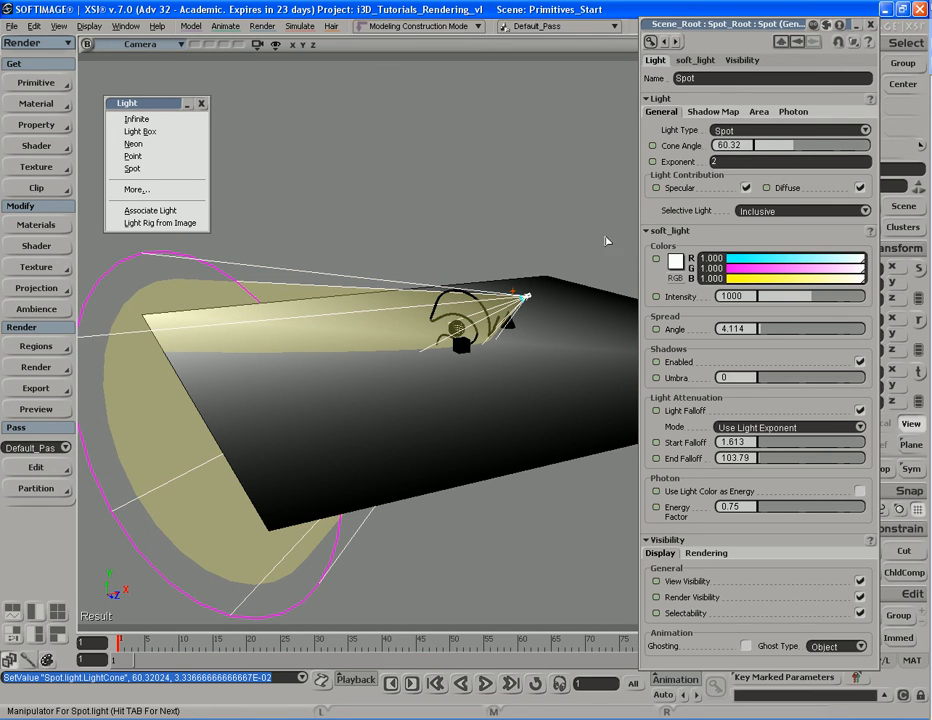
left_click(719, 146)
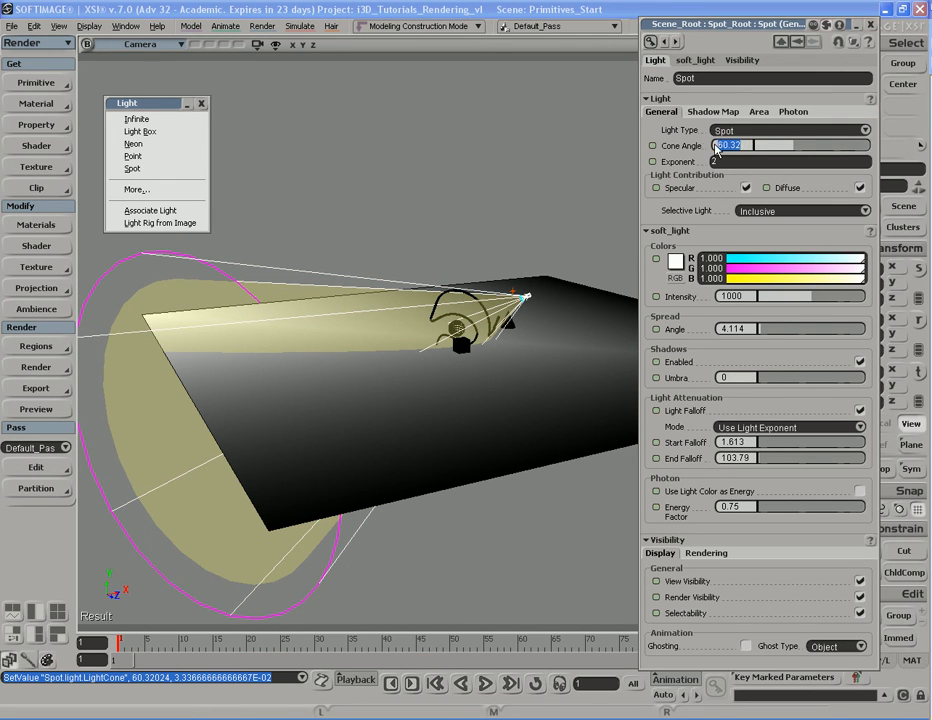
mouse_move(325, 280)
left_mouse_down()
mouse_move(326, 257)
mouse_move(324, 290)
mouse_move(327, 276)
left_mouse_up()
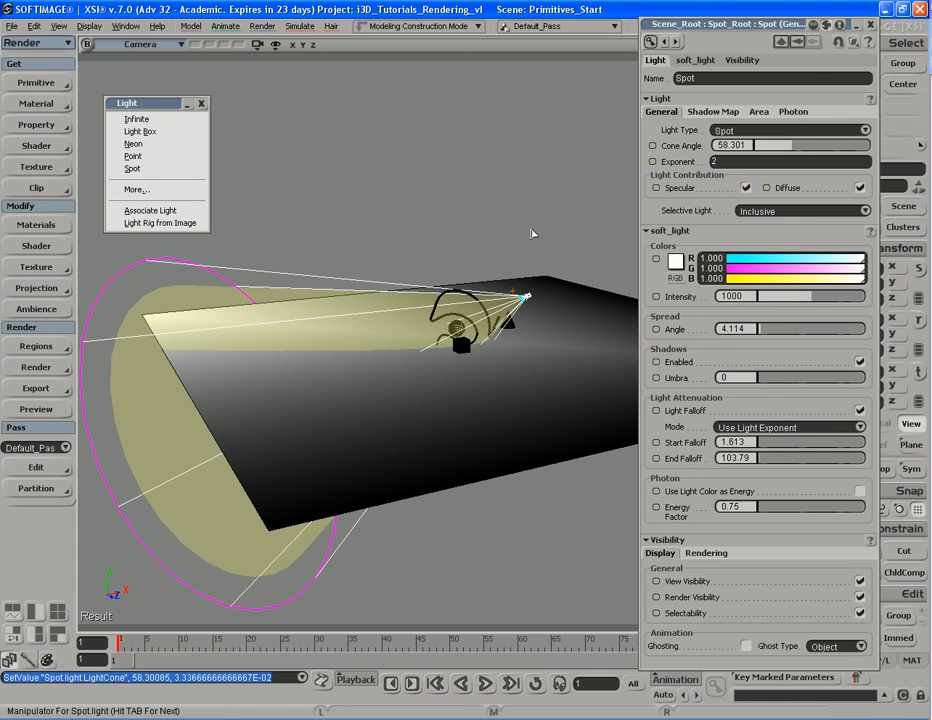
Close the spot light's settings, leaving its cone manipulator displayed over the floor.
left_click(870, 24)
key("s")
left_click_drag(530, 257, 553, 247)
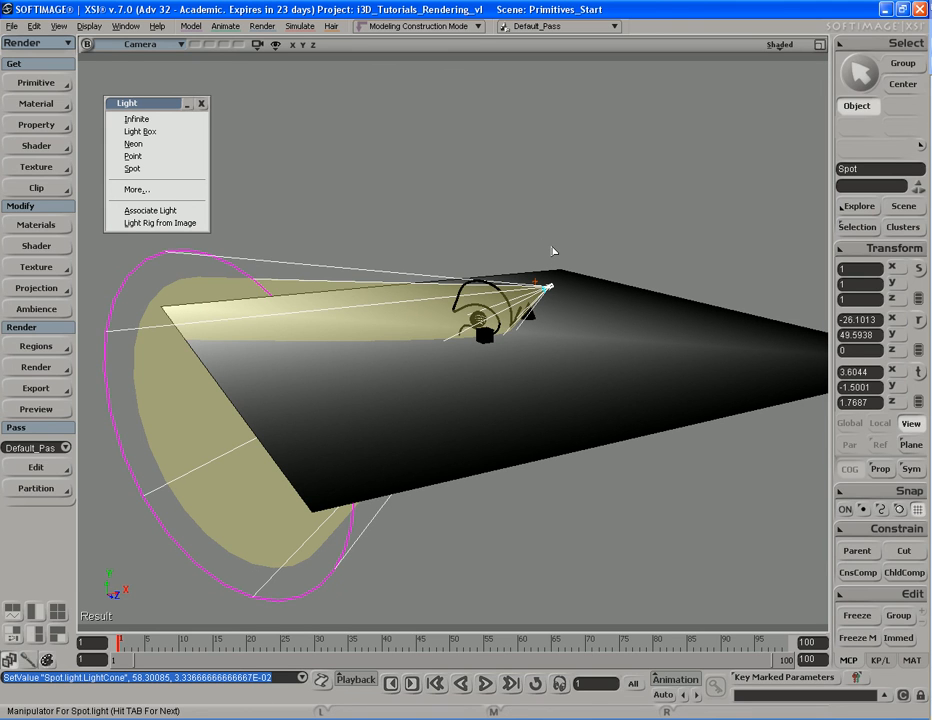